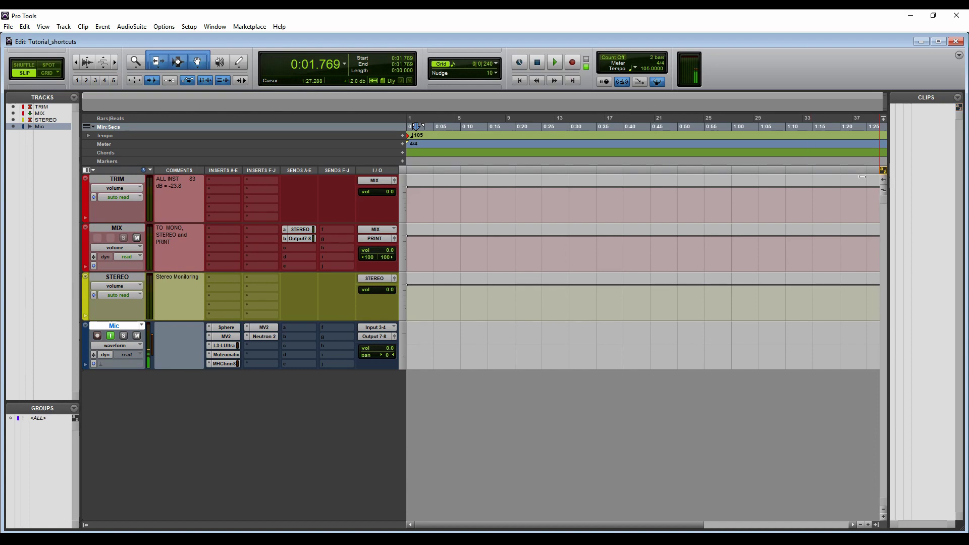
Enable keyboard focus for the Groups list and return it to the Edit window.
left_click(74, 419)
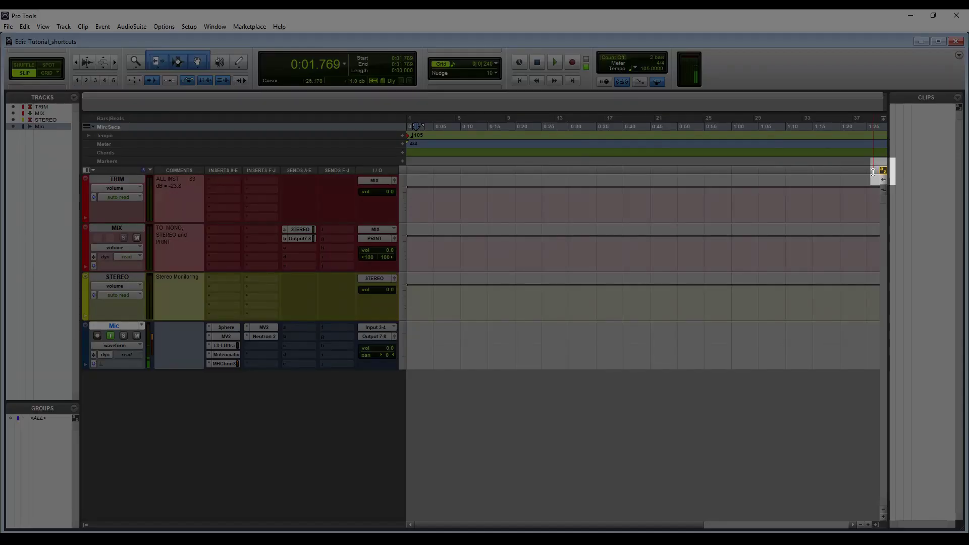
left_click(883, 170)
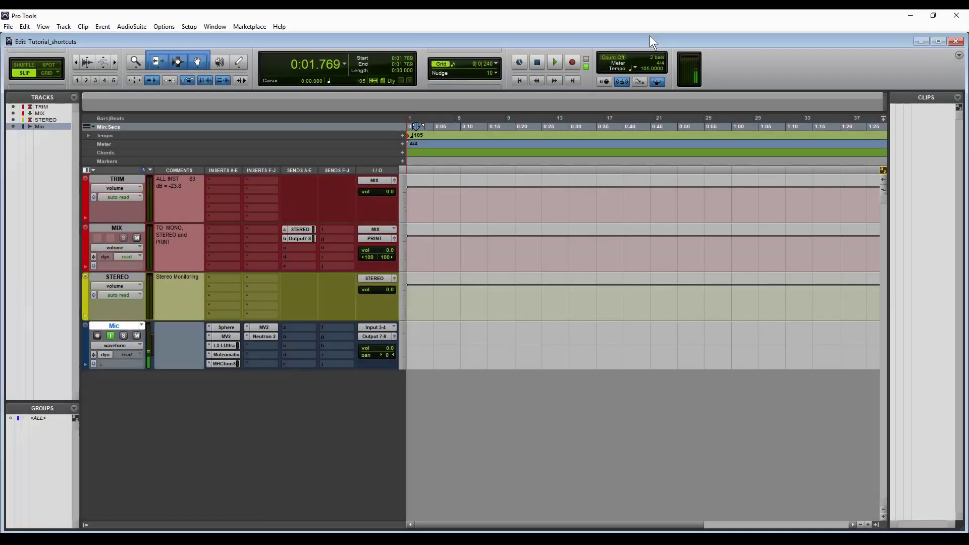
Start an audio import and add files 01 AP LV.wav through 57 Tambourine.wav for conversion.
key("ctrl+shift+i")
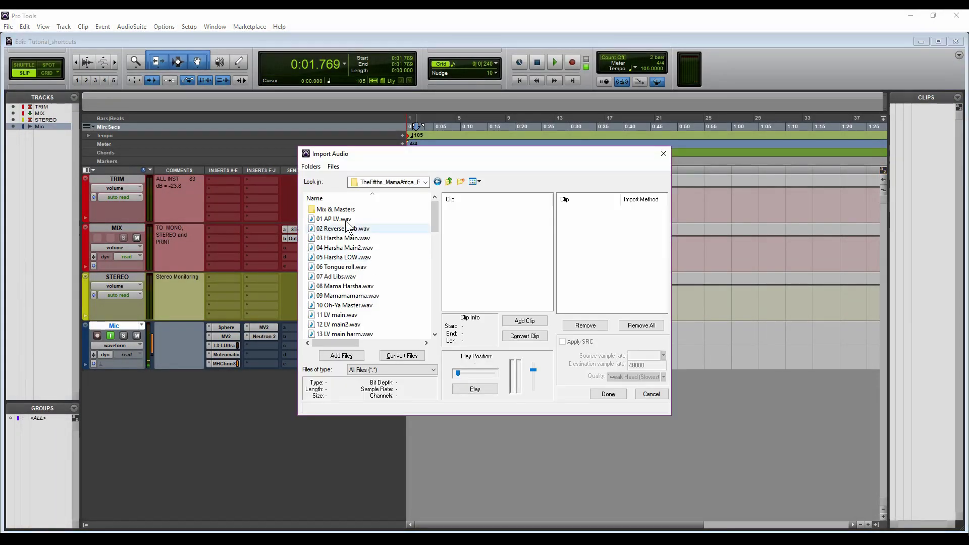
left_click(340, 220)
scroll(361, 263, "down", 15)
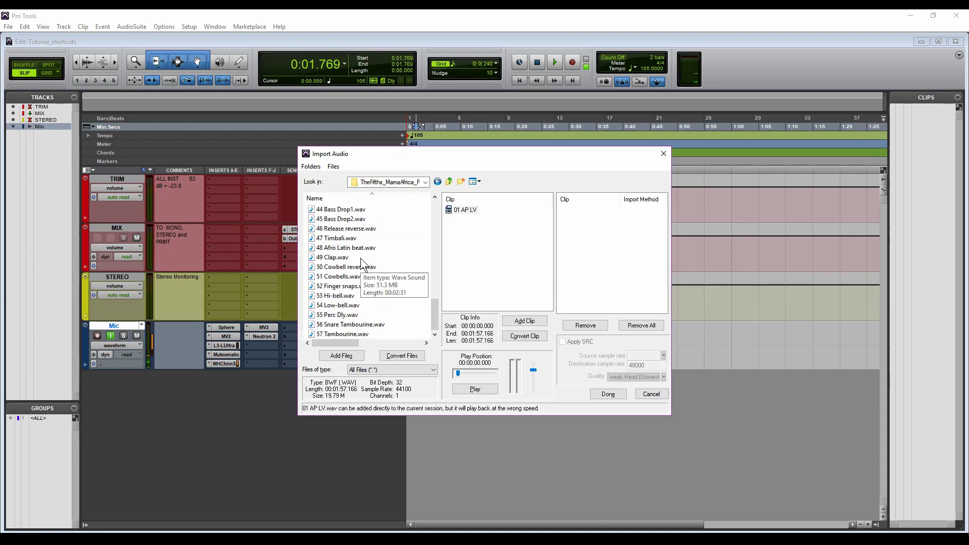
left_click(343, 334, "shift")
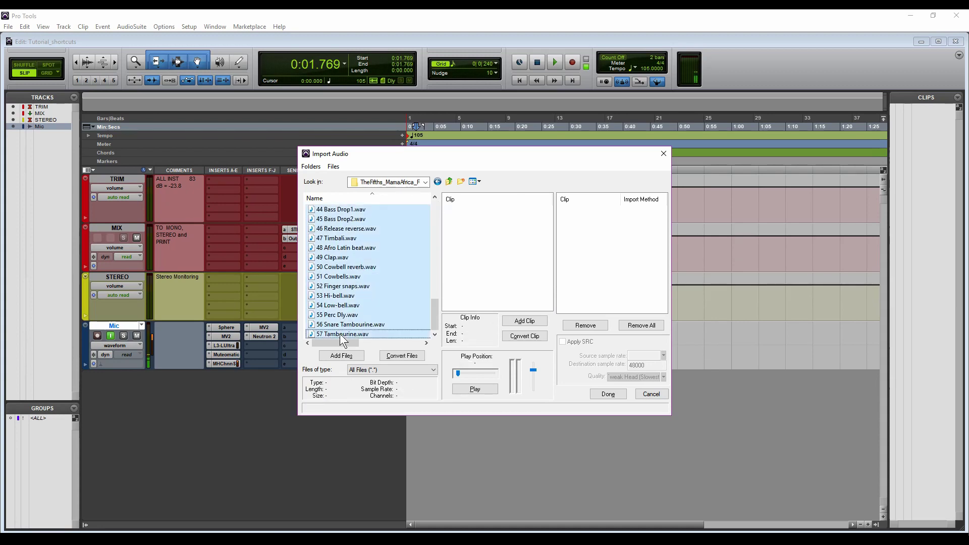
left_click(395, 356)
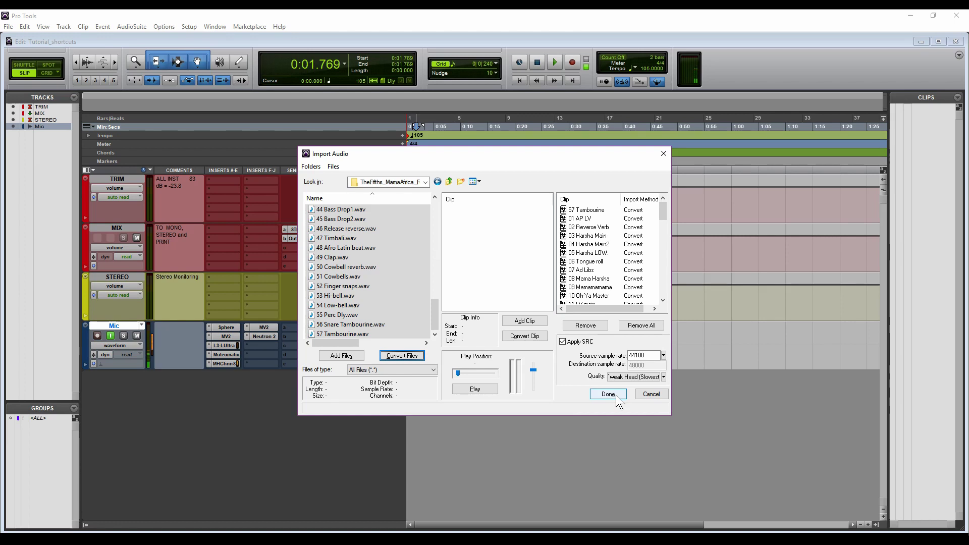
Save the converted files in the session's Audio Files folder and import them to new tracks at Session Start.
left_click(608, 394)
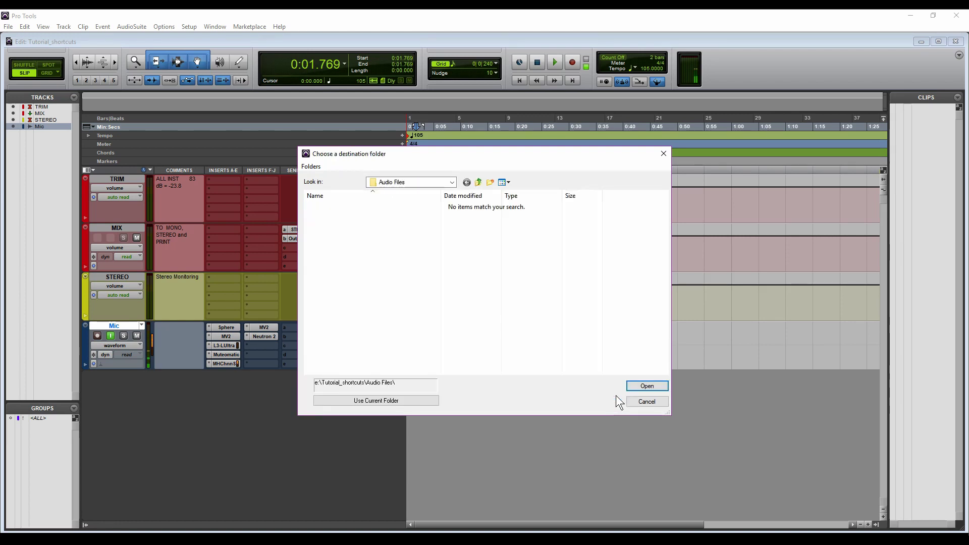
left_click(375, 401)
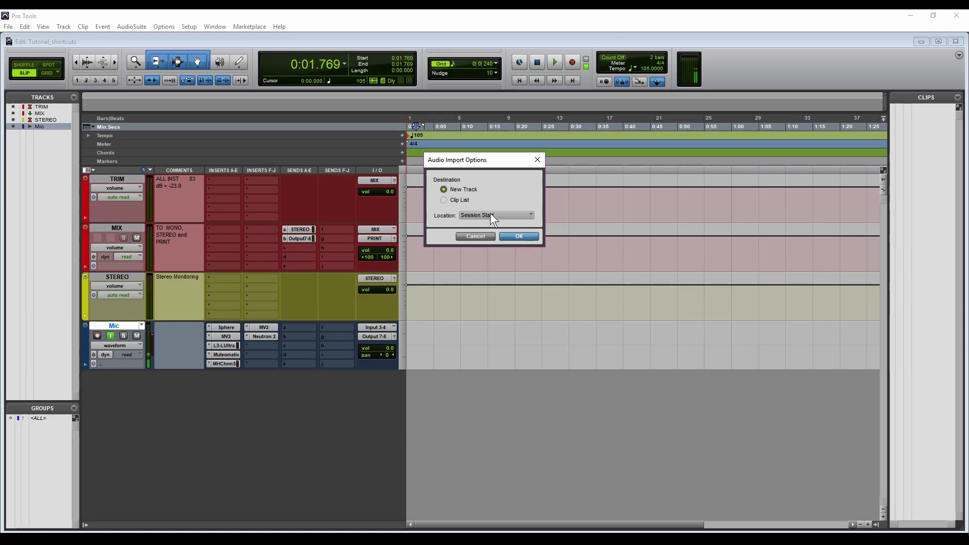
left_click(529, 238)
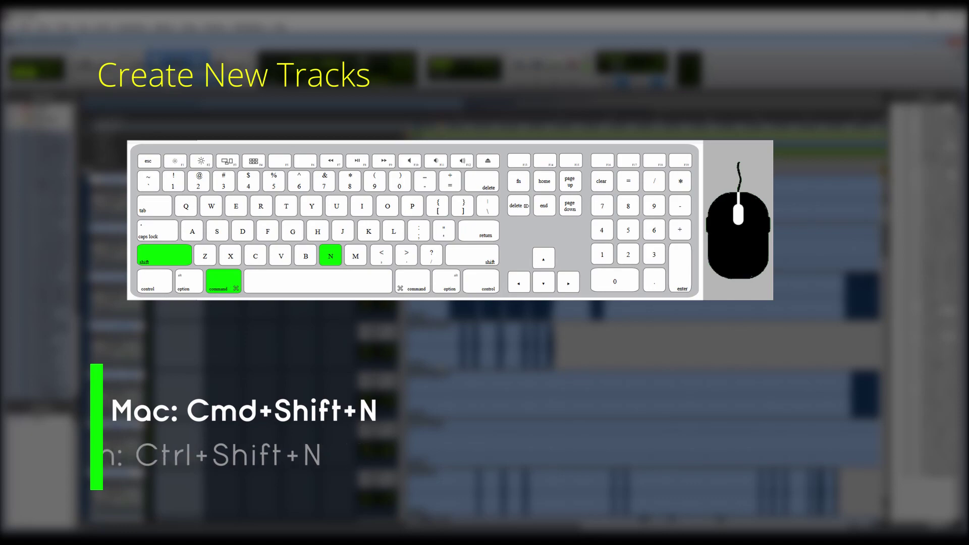
Set up four new stereo Aux Input tracks and add a second row to the new-track list.
key("ctrl+shift+n")
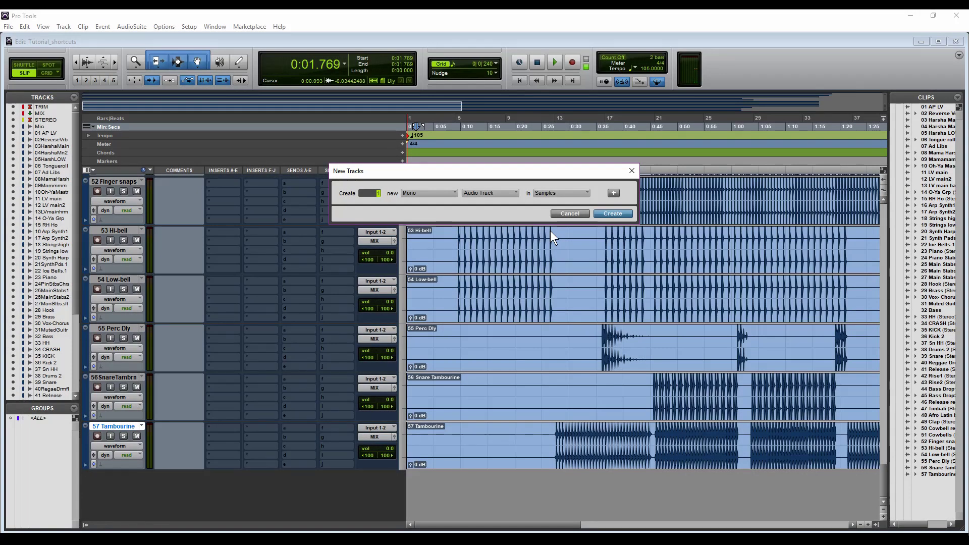
key("ctrl+Right")
key("ctrl+Left")
key("ctrl+Right")
key("ctrl+Left")
key("ctrl+Down")
key("ctrl+Down")
key("ctrl+Down")
key("ctrl+Down")
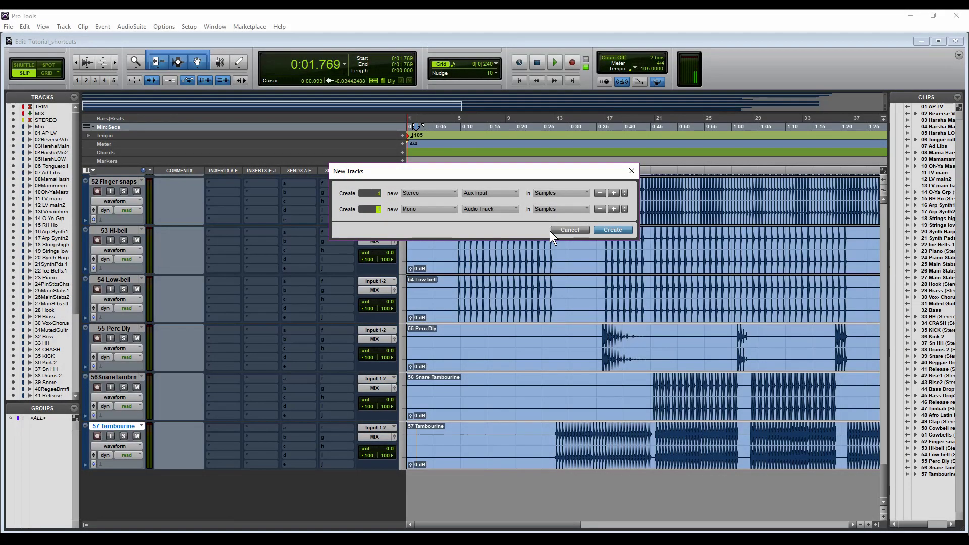
Set the second new-track row to five VCA Master tracks.
key("ctrl+Down")
key("ctrl+Down")
key("ctrl+Down")
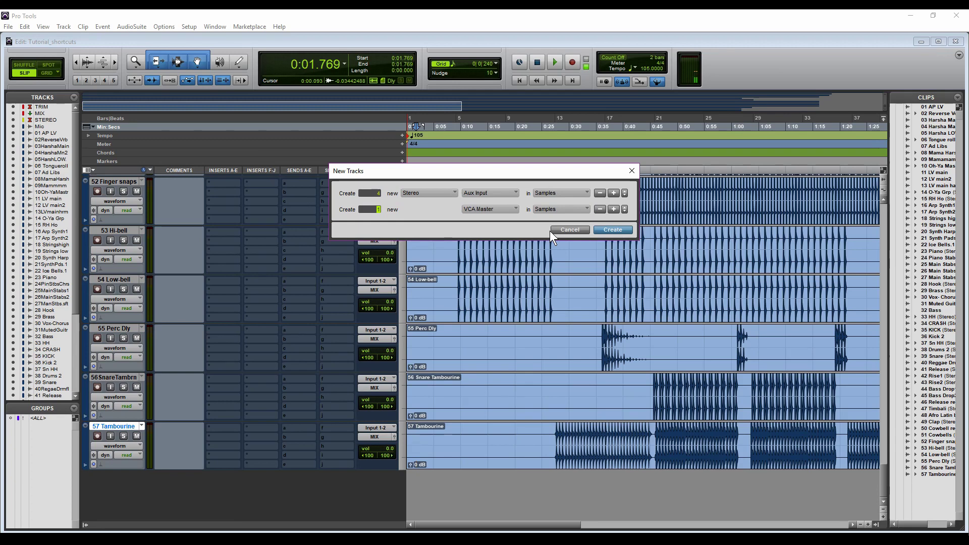
type("5")
Add a third new-track row with a different track type and create all the tracks.
key("ctrl+shift+Down")
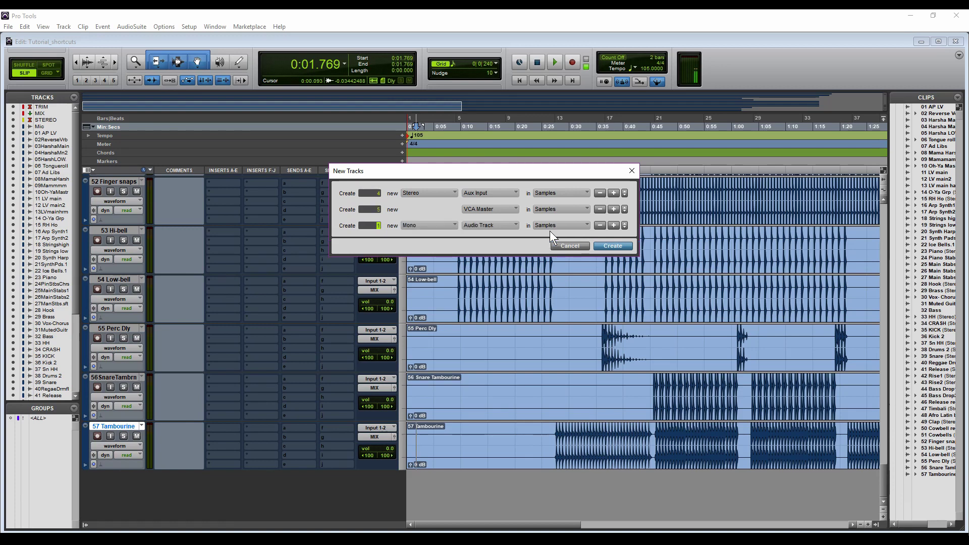
key("ctrl+Down")
key("ctrl+Down")
key("ctrl+Down")
key("ctrl+Down")
key("ctrl+Down")
key("Return")
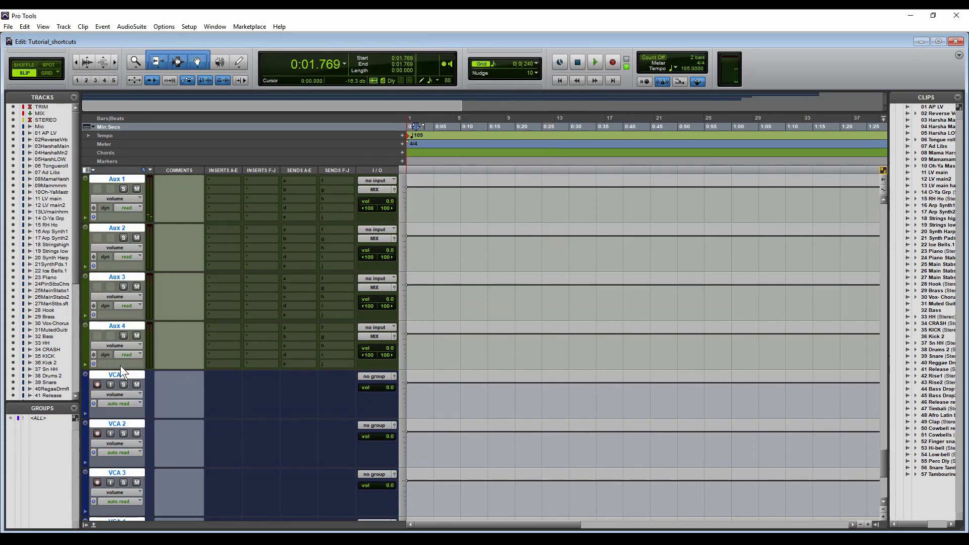
scroll(105, 395, "down", 4)
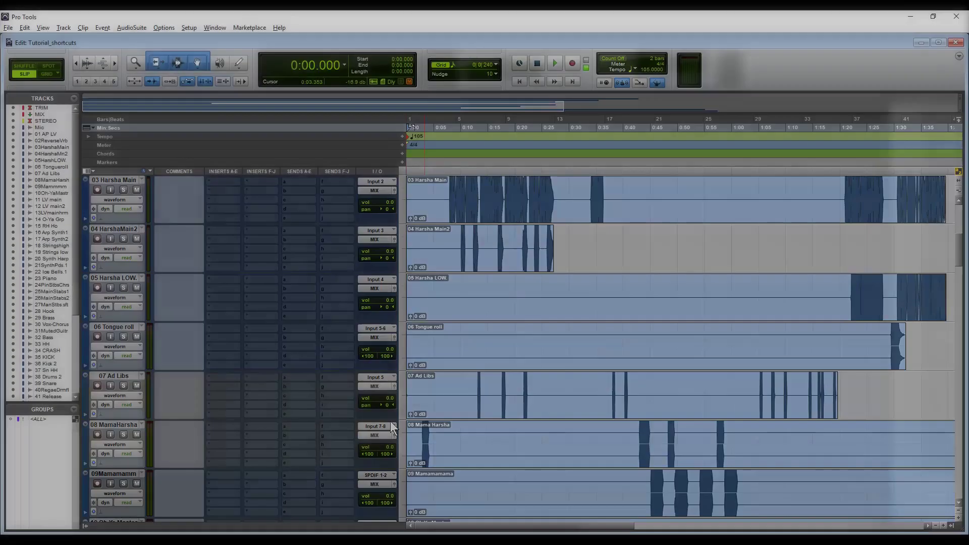
Play the session from the start, stop it and return to the session start.
key("space")
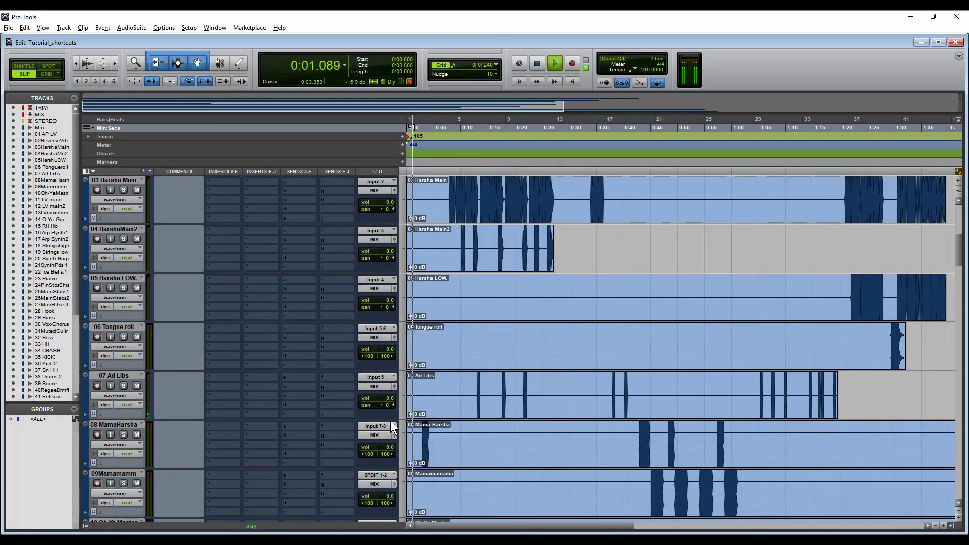
key("space")
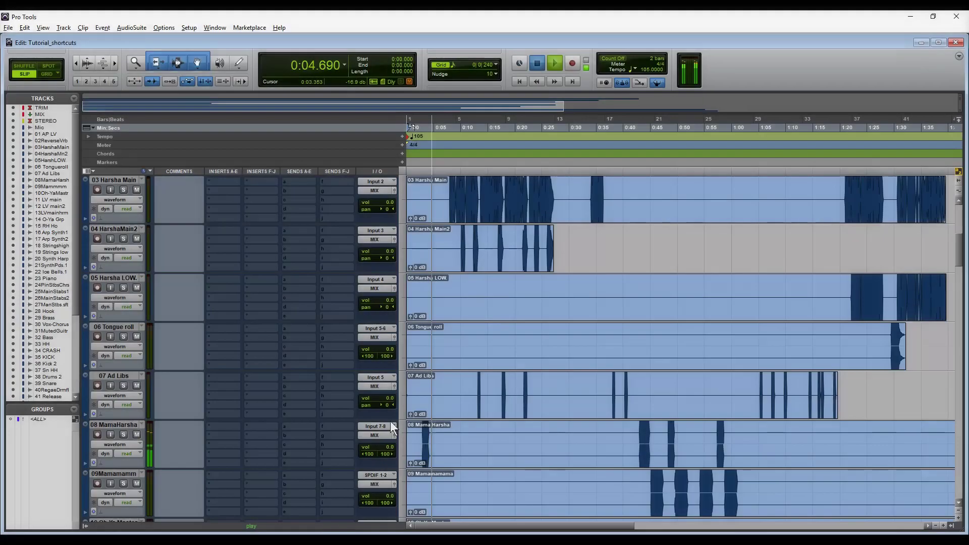
key("Return")
Play and stop the session twice with the insertion point following playback, and return to the session start.
key("space")
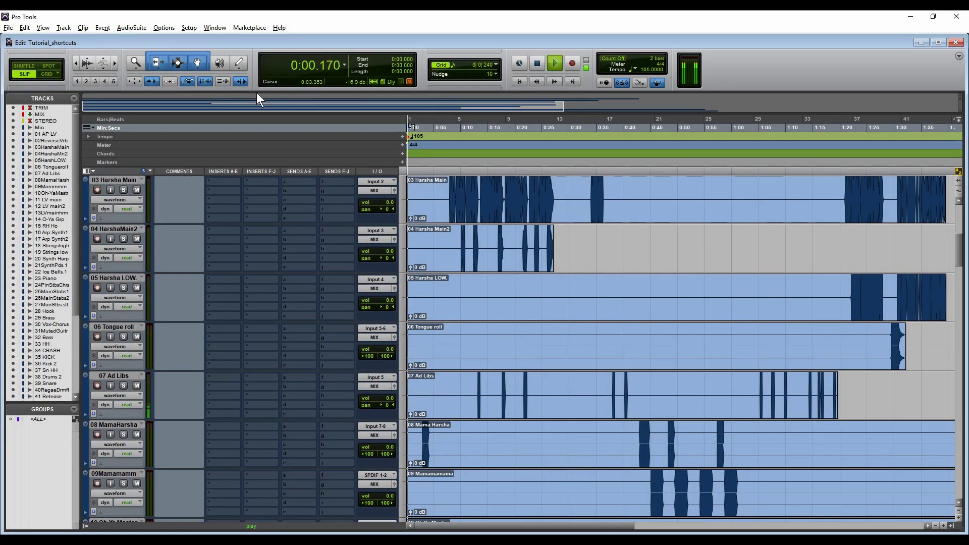
key("space")
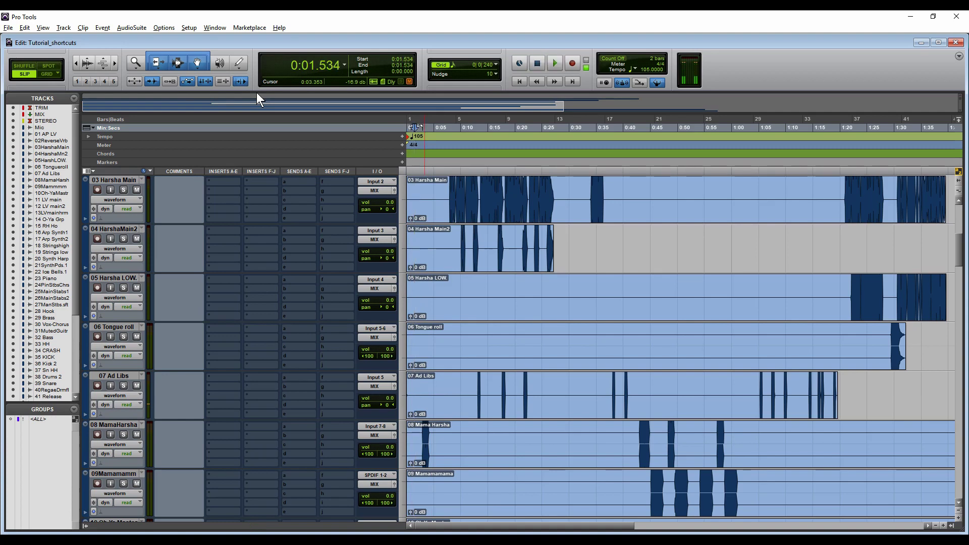
key("space")
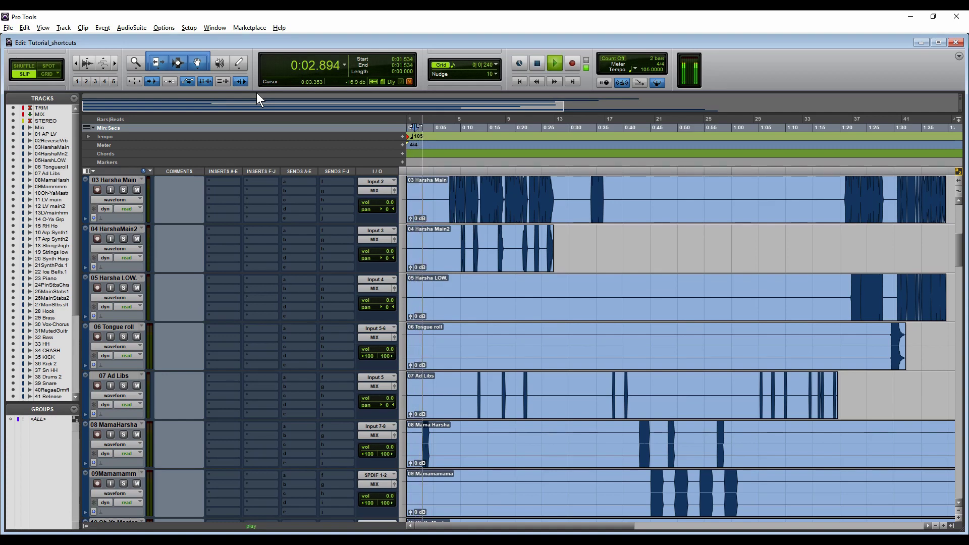
key("space")
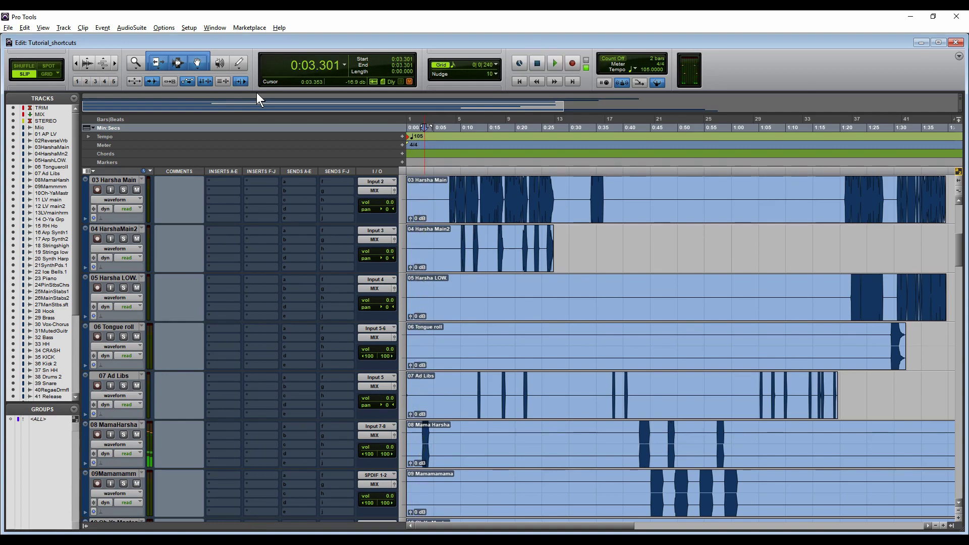
key("Return")
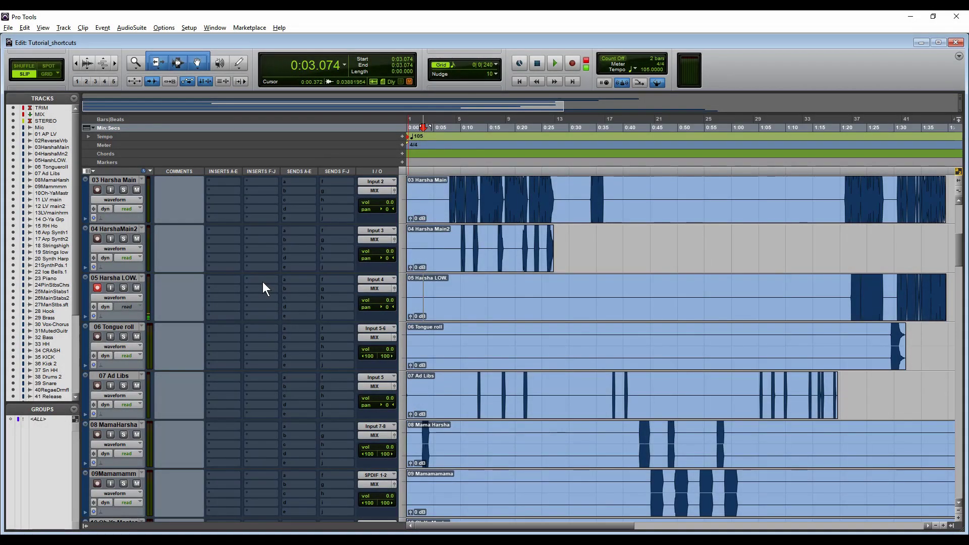
Record a short take onto the armed 05 Harsha LOW track, starting at 0:03.074.
key("ctrl+space")
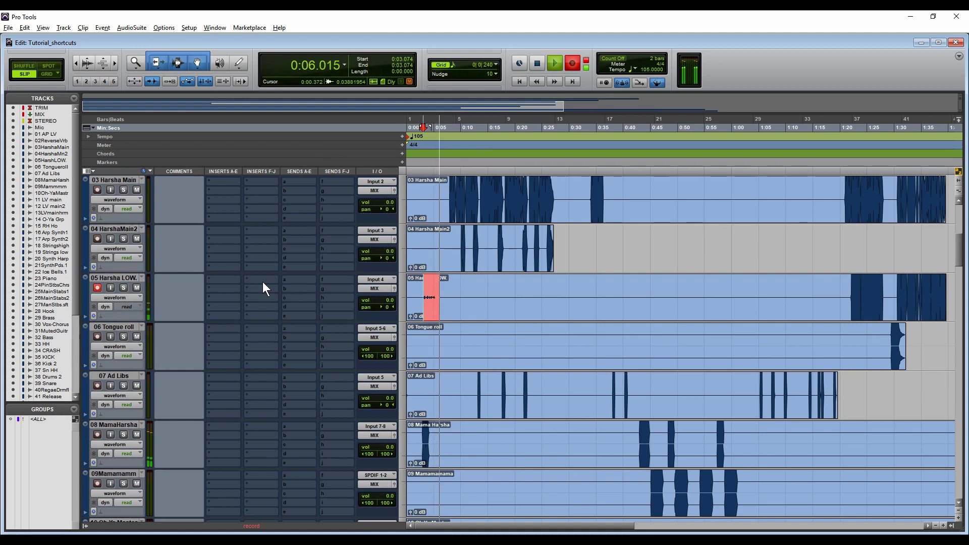
key("space")
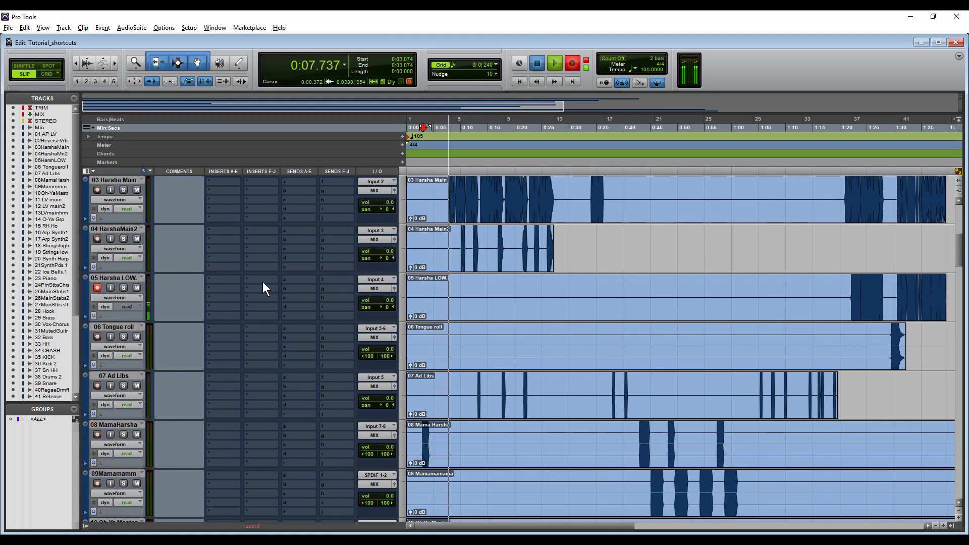
Return to the session start and play the session at half speed.
key("Return")
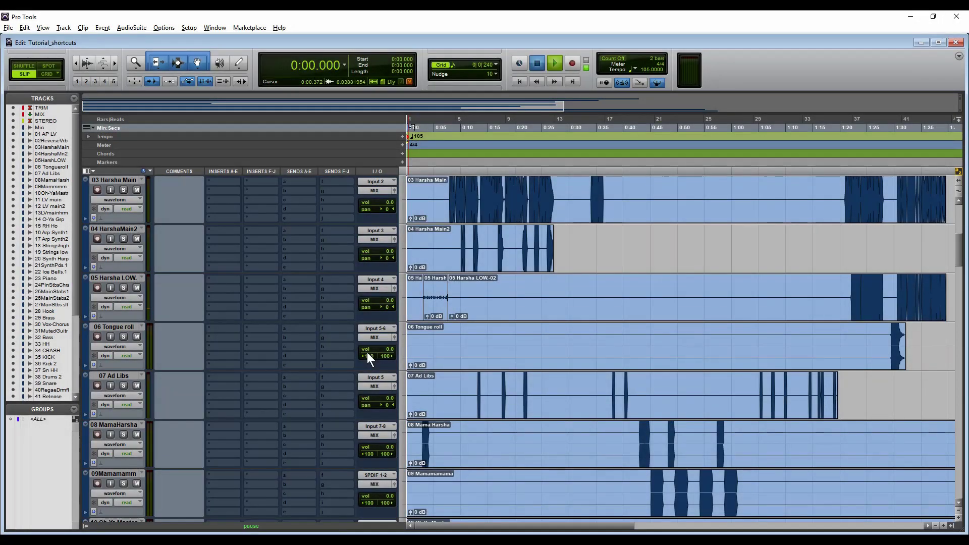
key("shift+space")
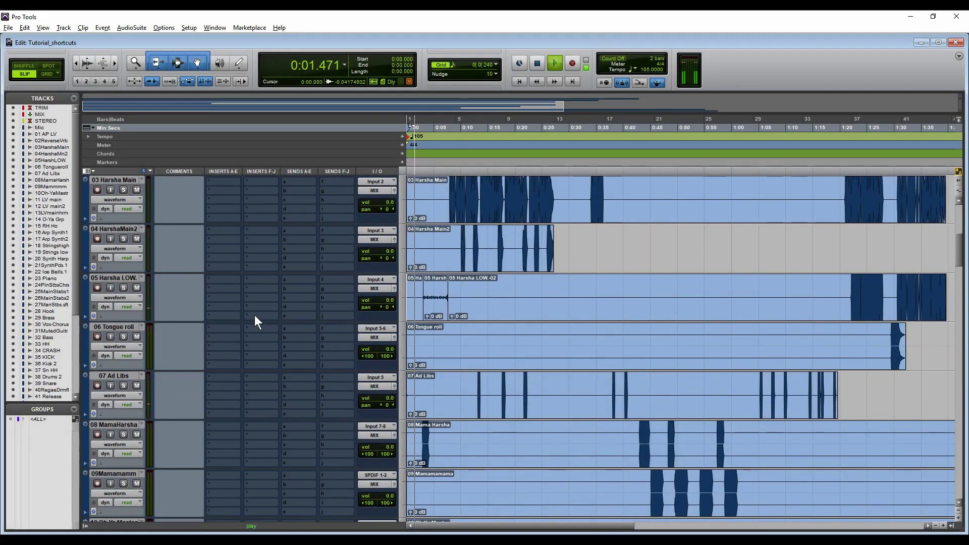
Redo and undo the take recorded on the 05 Harsha LOW track.
left_click(137, 288)
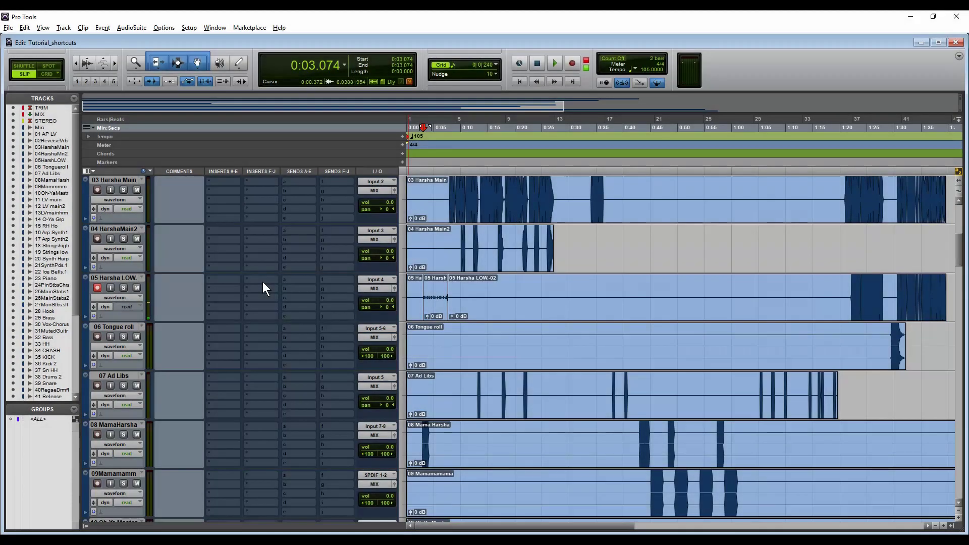
key("shift+z")
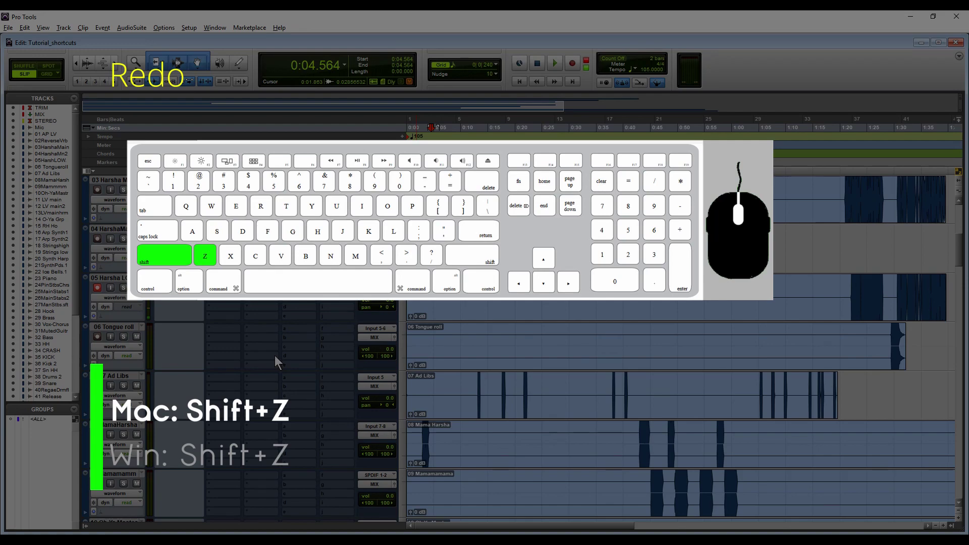
key("ctrl+z")
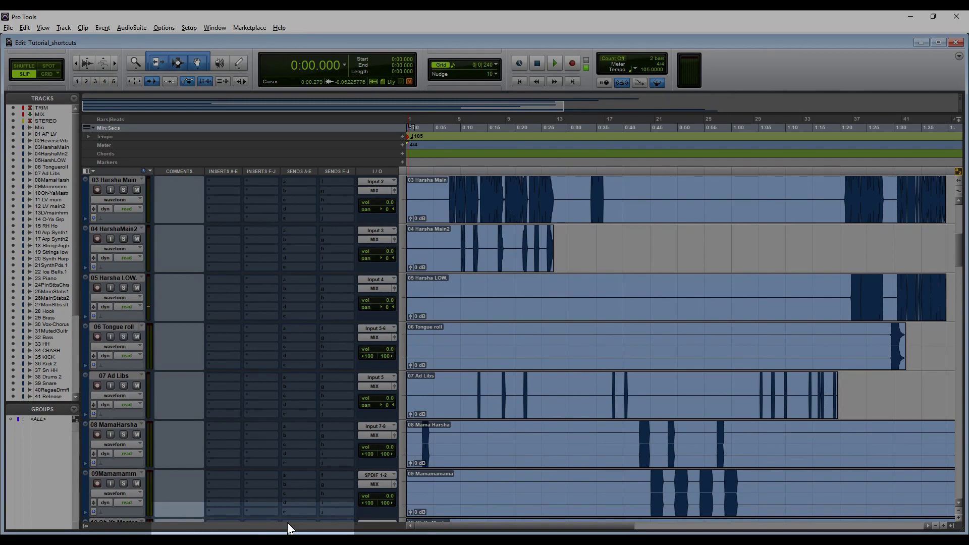
Switch to the Mix window to view the channel strips and return to the Edit window.
scroll(628, 216, "up", 2)
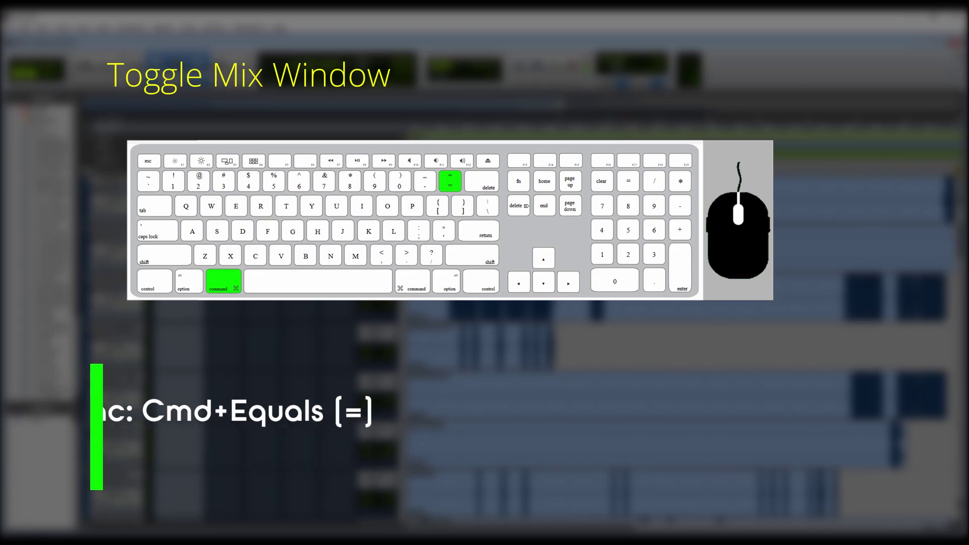
key("ctrl+equal")
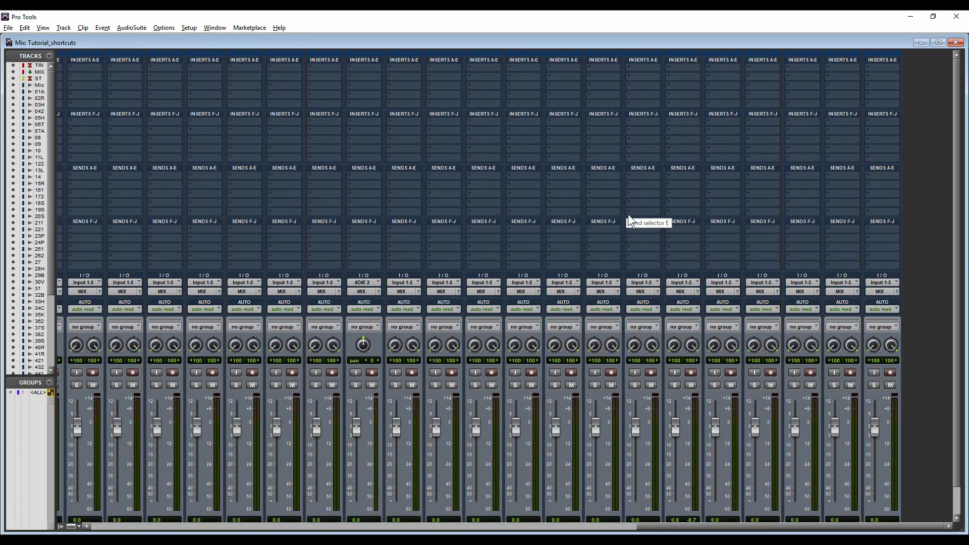
key("ctrl+equal")
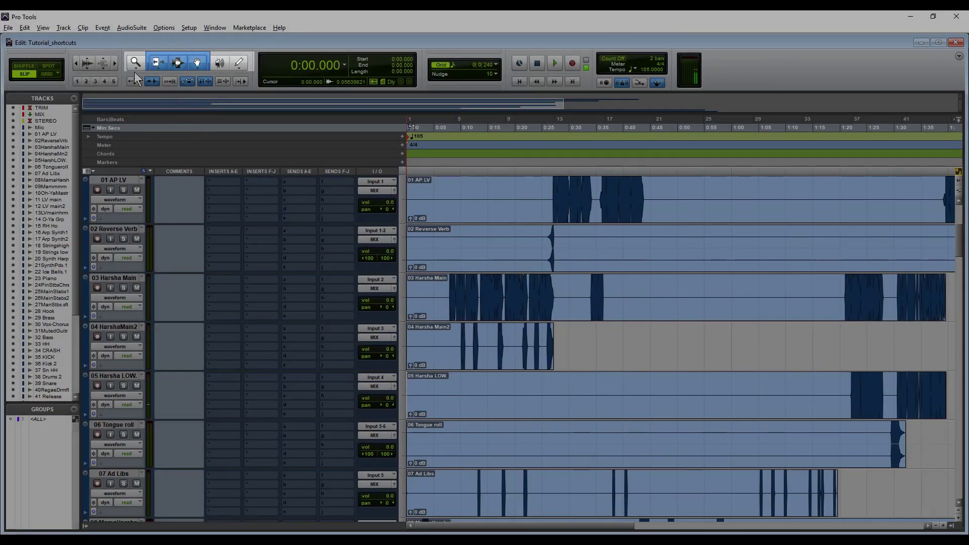
Try the individual edit tools, activate the Smart Tool and place the insertion point at 0:26.549 on the 01 AP LV track.
left_click(163, 62)
left_click(177, 62)
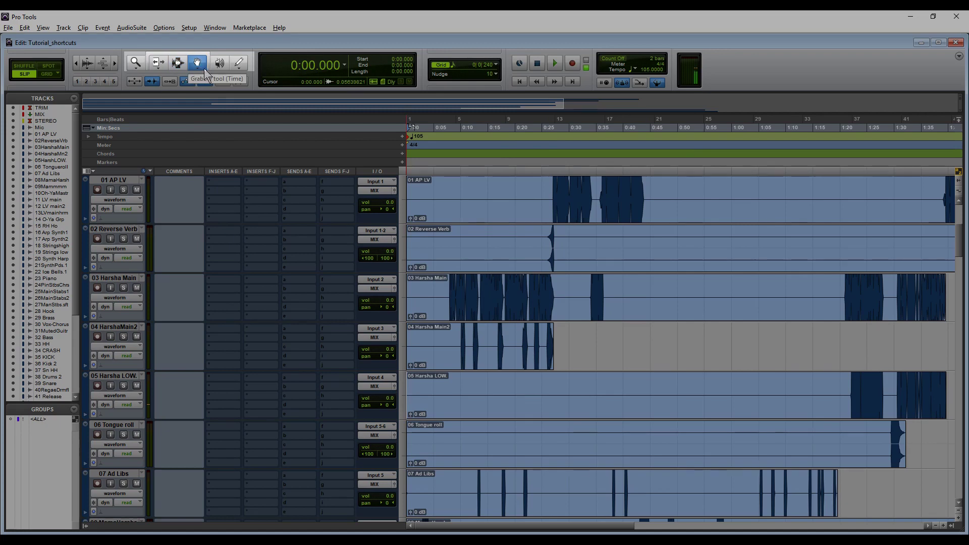
left_click(181, 54)
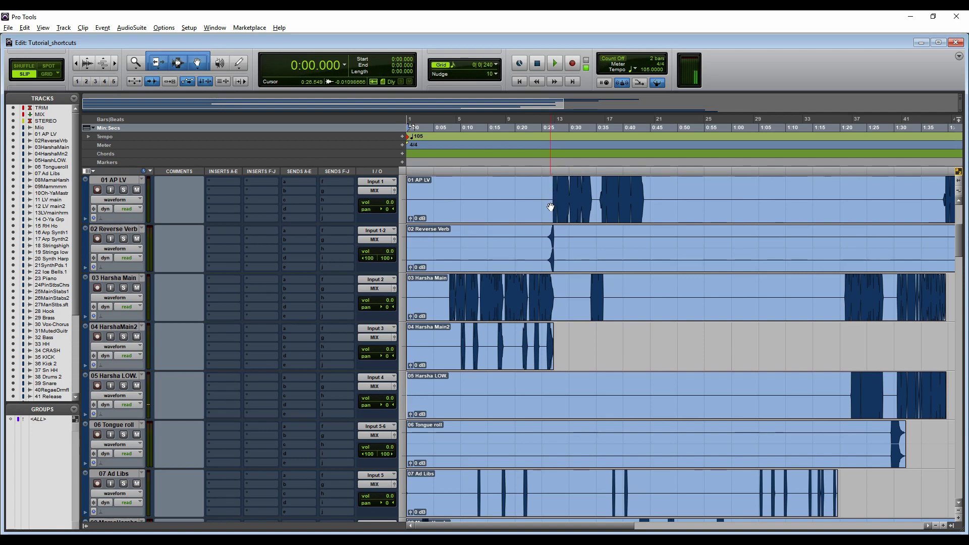
left_click(550, 198)
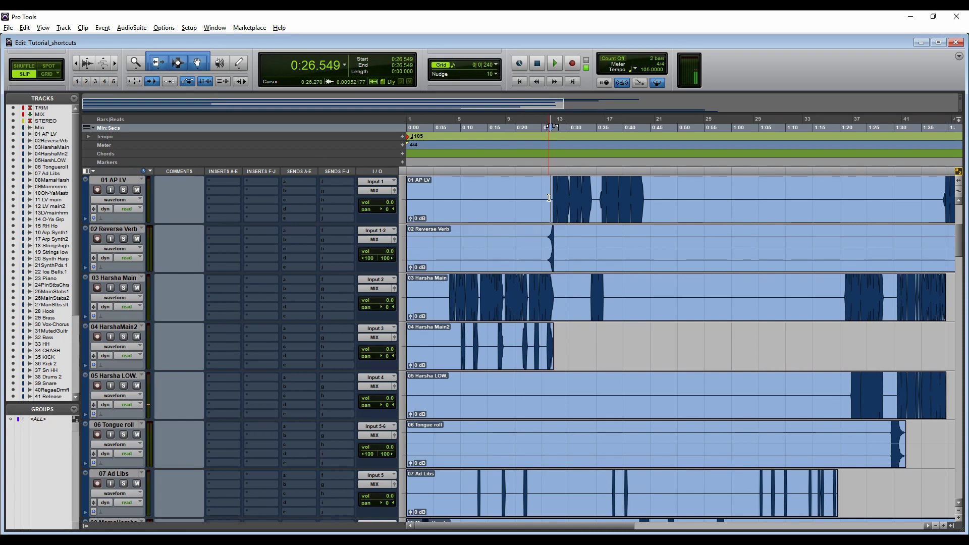
Copy an 18.445-second passage from the 01 AP LV track to 0:47.603 on the 03 Harsha Main track, and undo the paste.
key("ctrl+e")
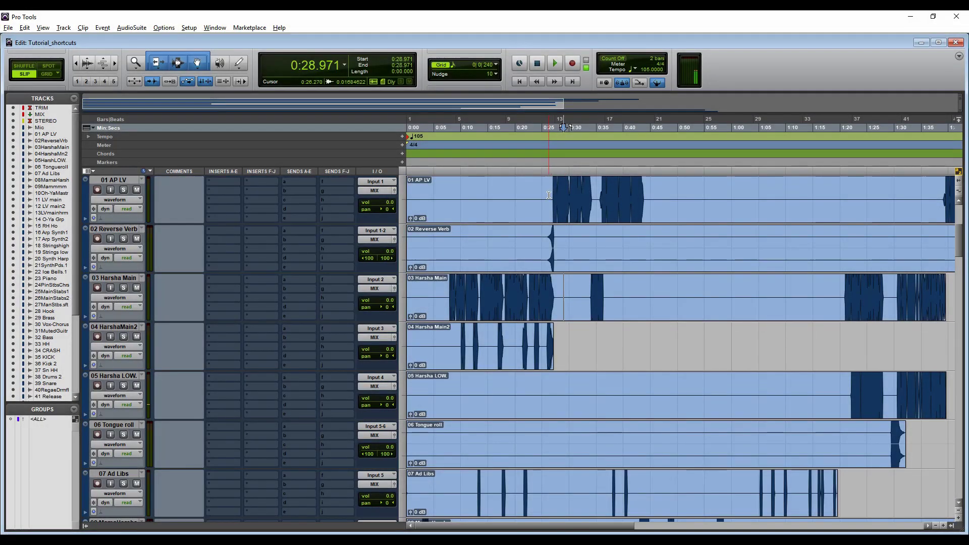
left_click_drag(550, 193, 649, 198)
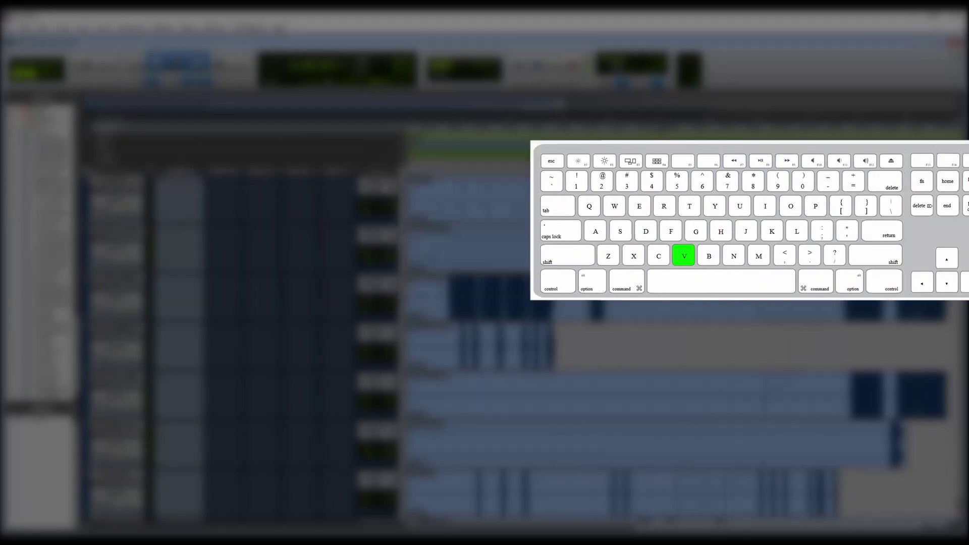
key("ctrl+v")
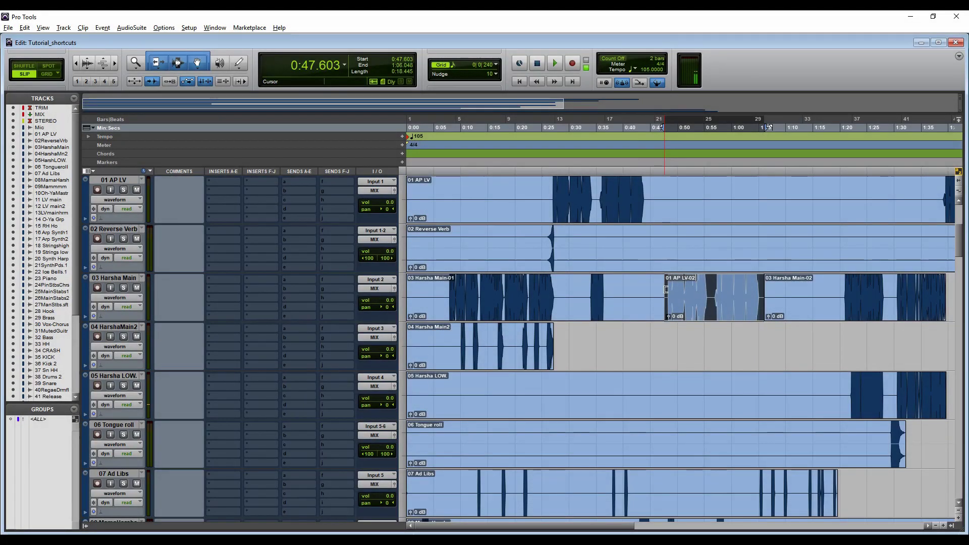
key("ctrl+z")
Separate the 03 Harsha Main clip at 0:48.348, and heal the separation across a selection from 0:45.367 to 0:53.937.
left_click(670, 289)
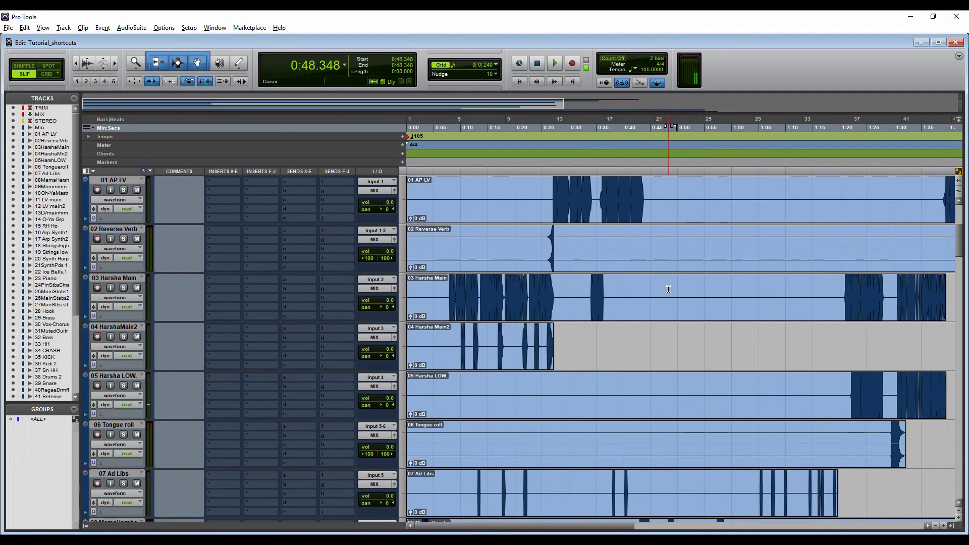
key("b")
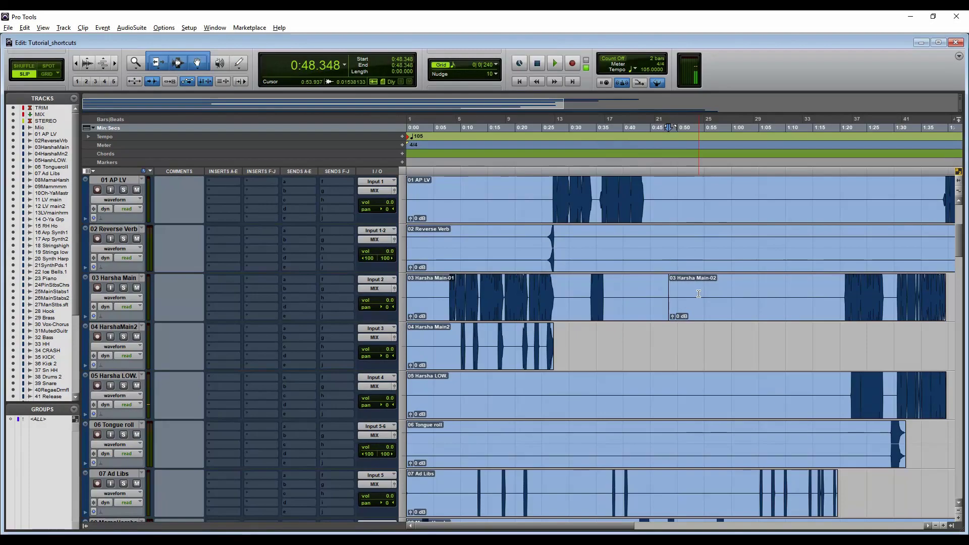
left_click_drag(699, 294, 653, 301)
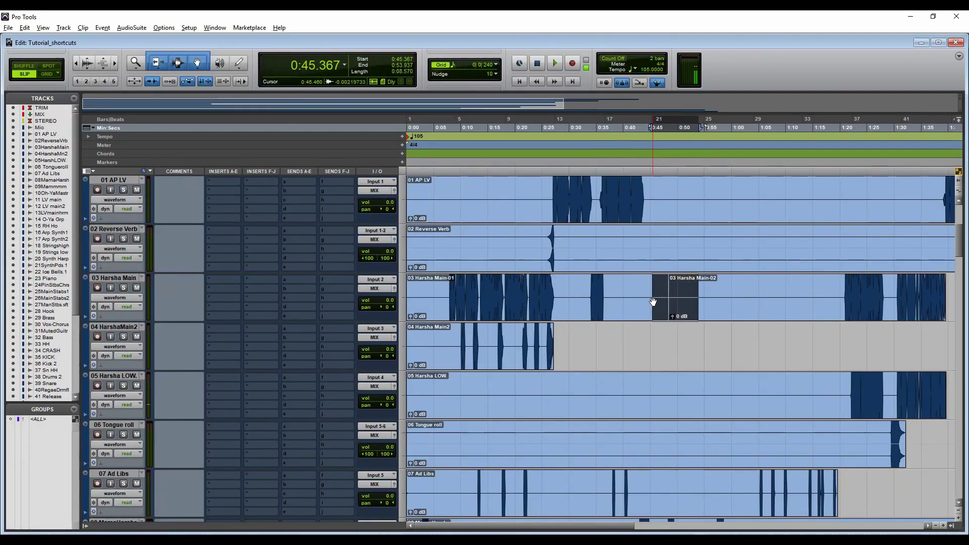
key("ctrl+h")
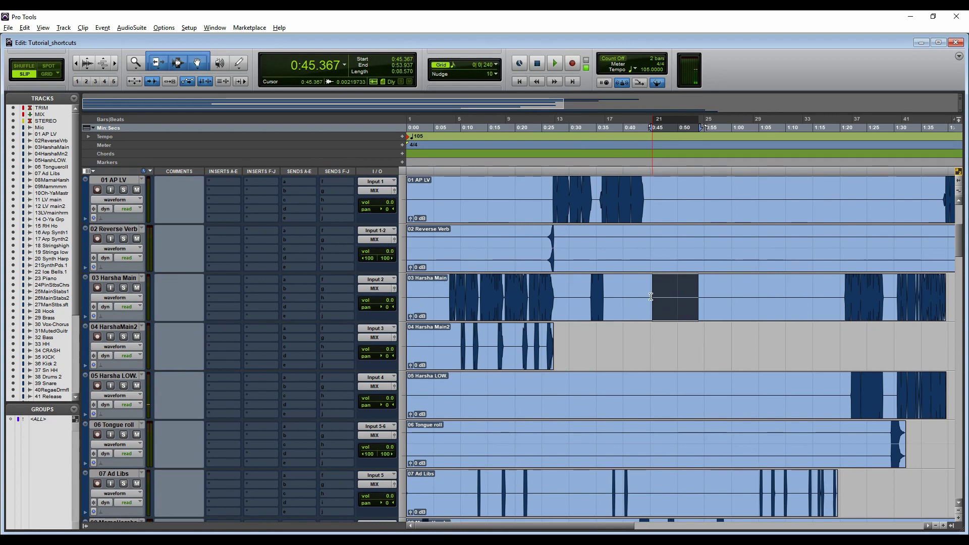
Separate the 03 Harsha Main clip at three points between 0:49.373 and 1:02.042, and heal all the separations with one selection starting at 0:42.013.
left_click(628, 298)
left_click(674, 289)
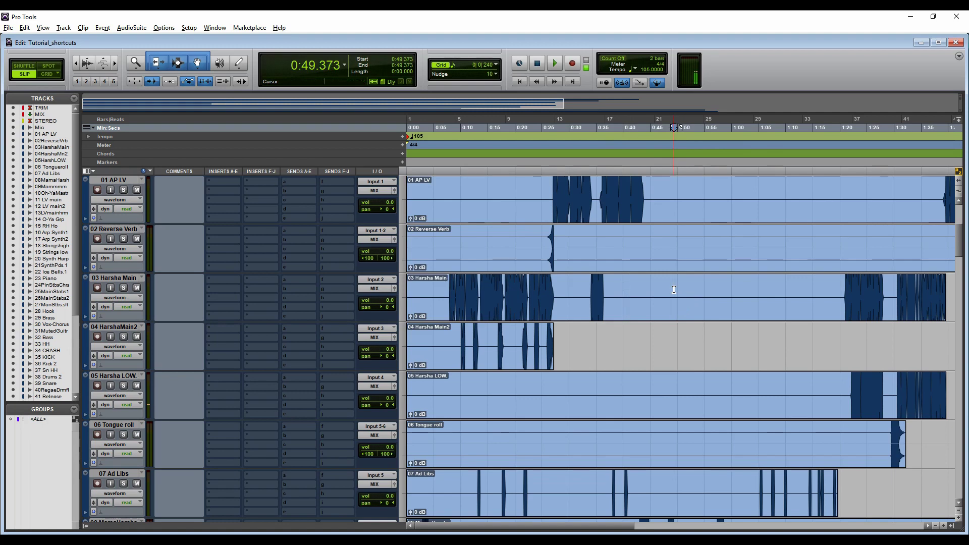
key("ctrl+e")
left_click(711, 292)
key("ctrl+e")
left_click(743, 291)
key("ctrl+e")
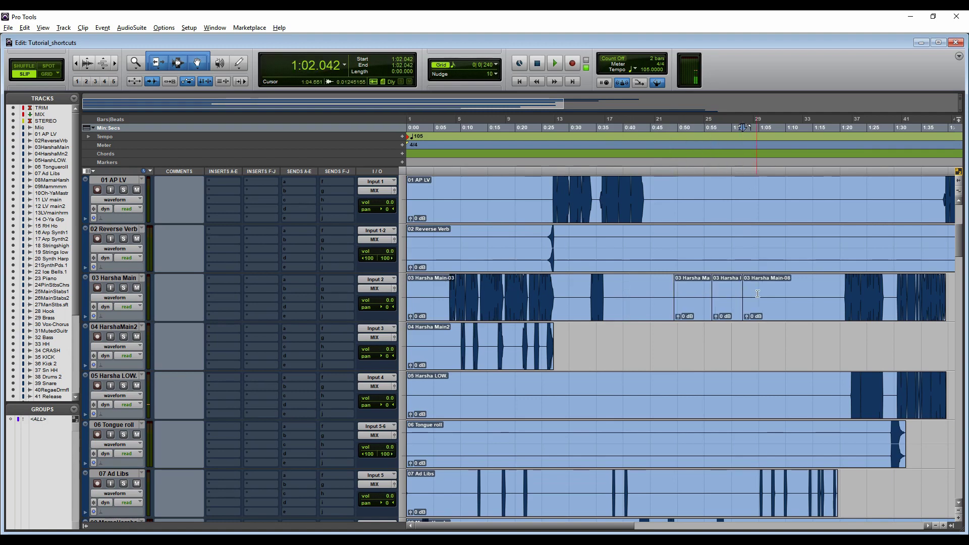
left_click_drag(759, 298, 635, 299)
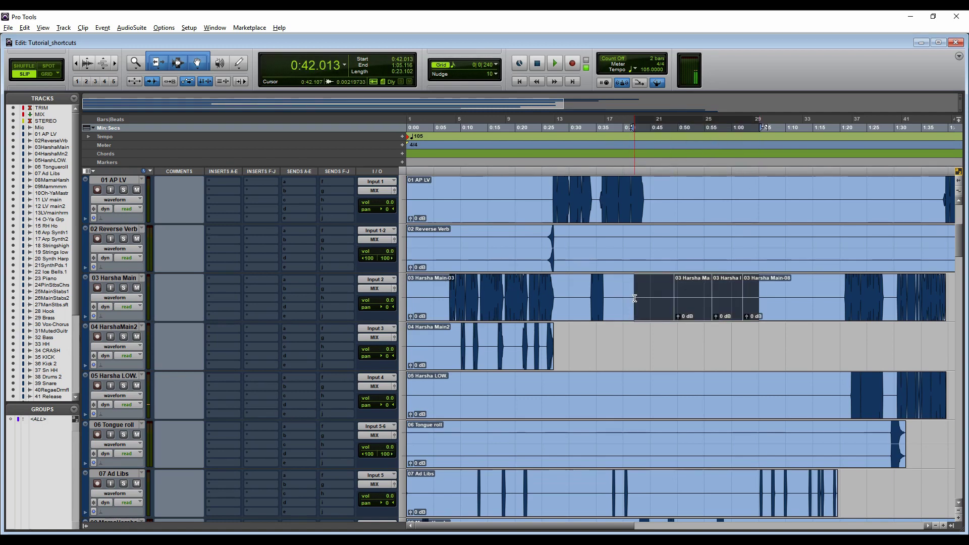
key("ctrl+h")
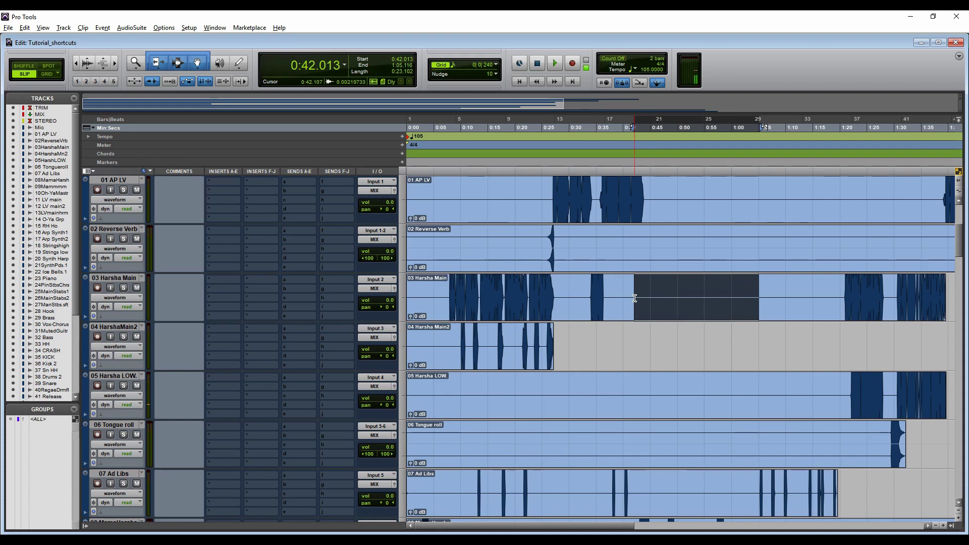
Separate the 03 Harsha Main clip at 0:48.069 and shift its first part to start at 0:02.049.
left_click(667, 291)
key("ctrl+e")
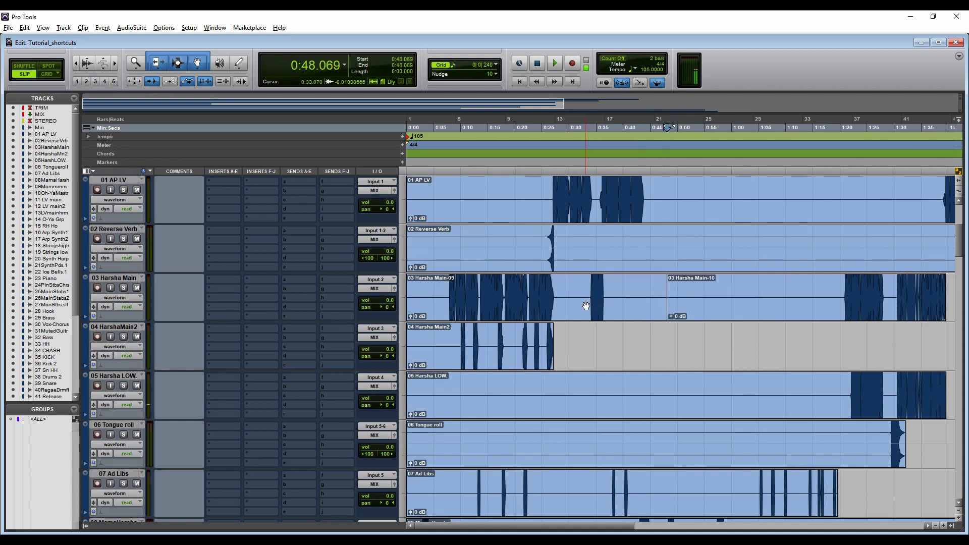
left_click_drag(584, 305, 598, 314)
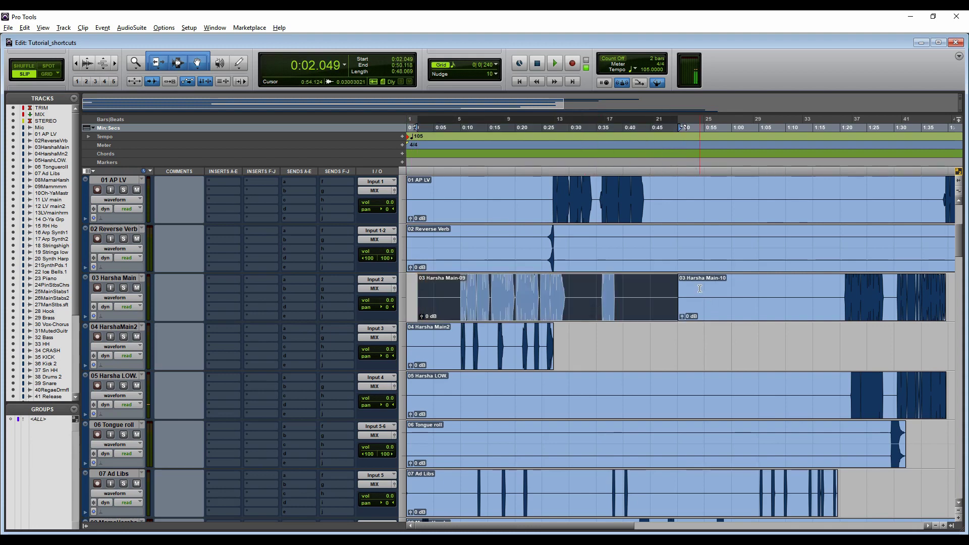
Select across the cut on 03 Harsha Main, move the first part back to 0:00.000 and reselect across the cut.
left_click_drag(701, 295, 667, 308)
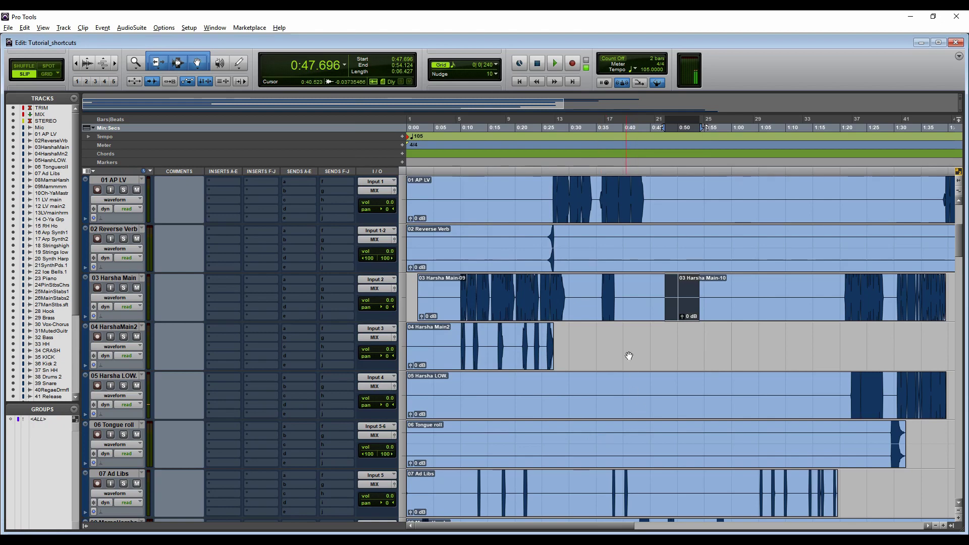
left_click_drag(616, 309, 497, 313)
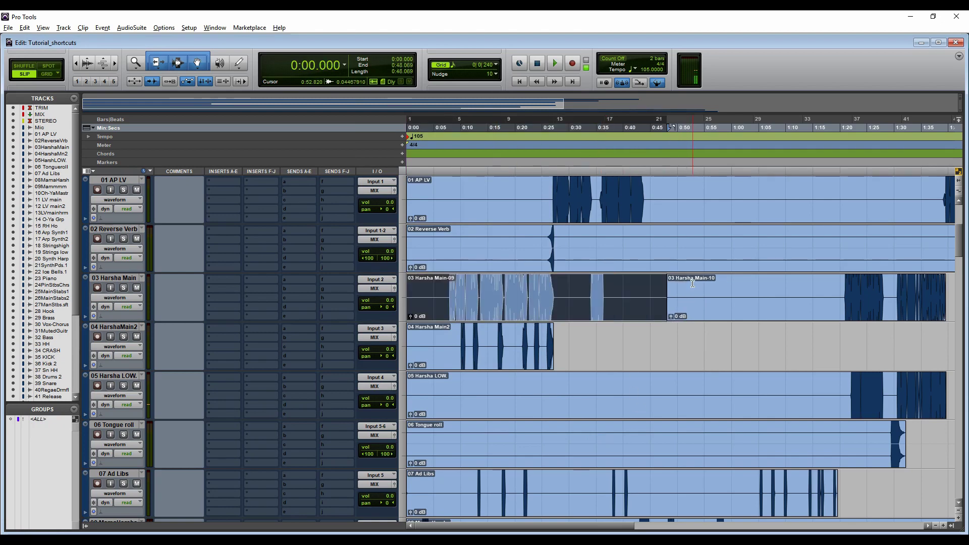
left_click_drag(690, 291, 639, 292)
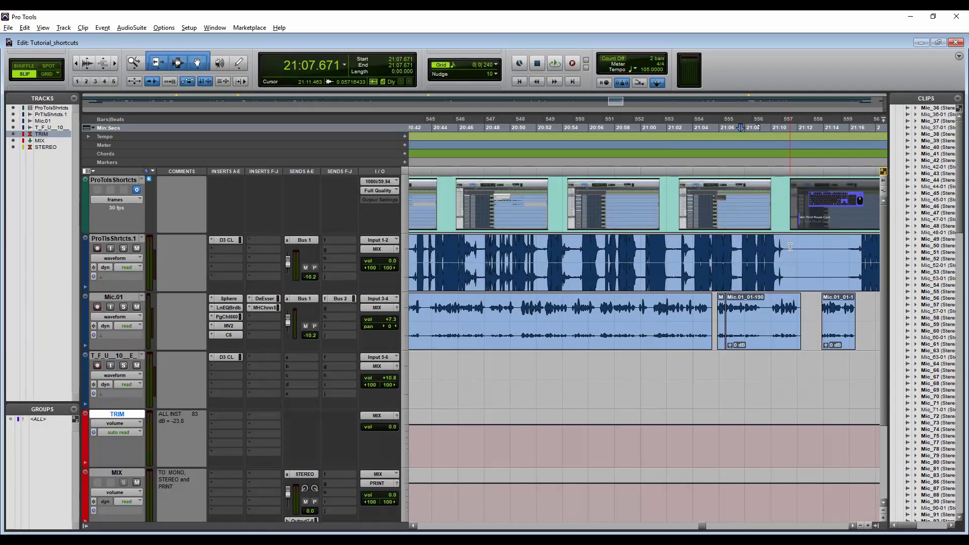
Separate the range from 21:02.681 to 21:11.463 on the ProTlsShortcts.1 track into its own clip and mute it.
left_click_drag(788, 247, 676, 252)
key("n")
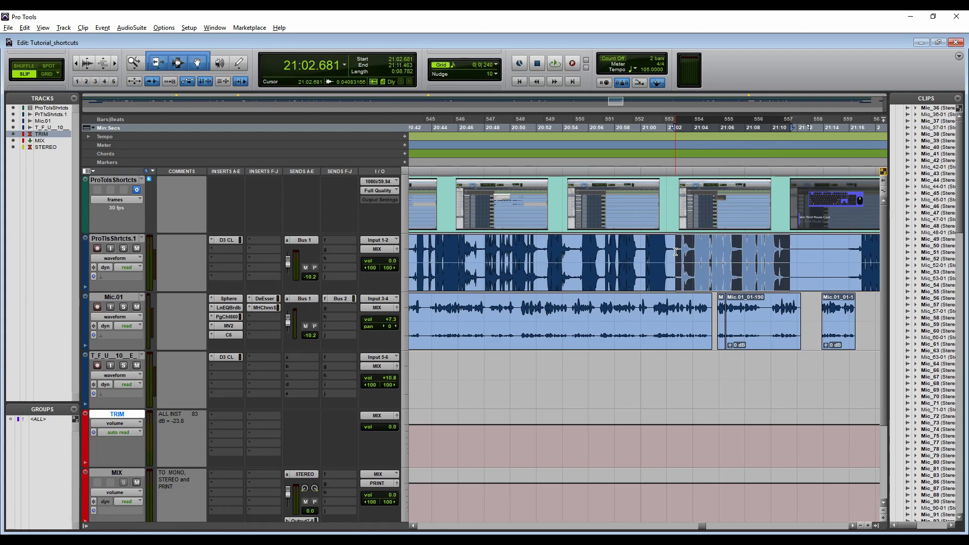
key("b")
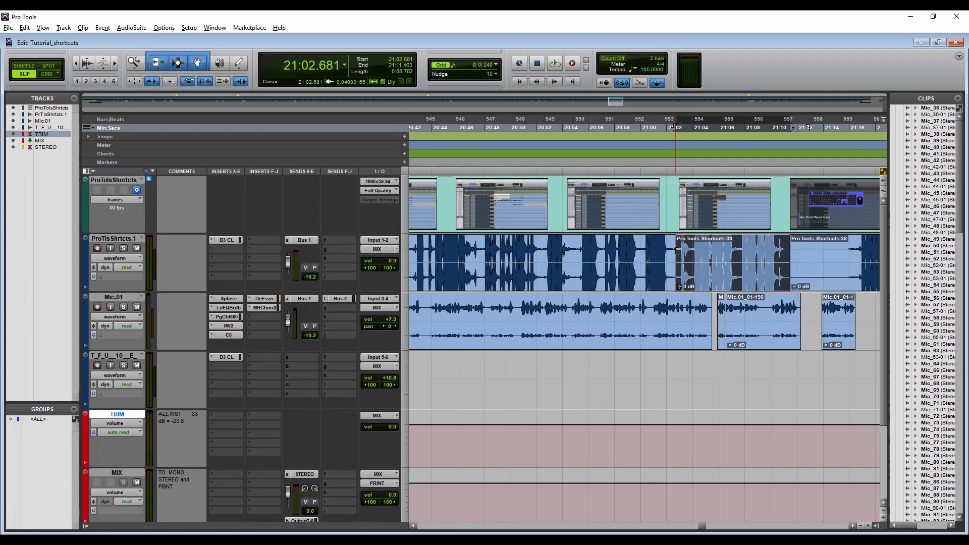
key("ctrl+m")
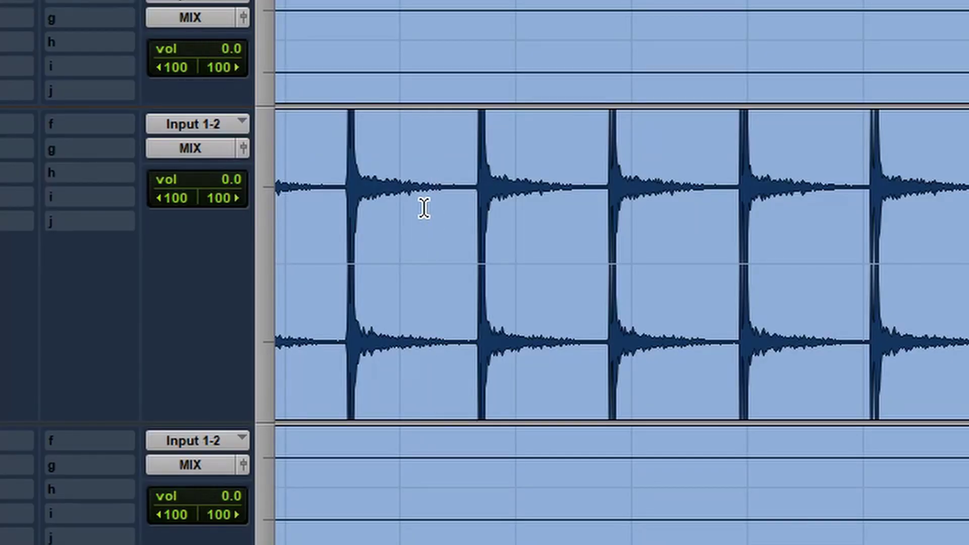
Move the insertion point to the transient at 0:02.264 on the 52 Finger snaps track and separate the clip there.
left_click(320, 173)
key("Tab")
key("ctrl+e")
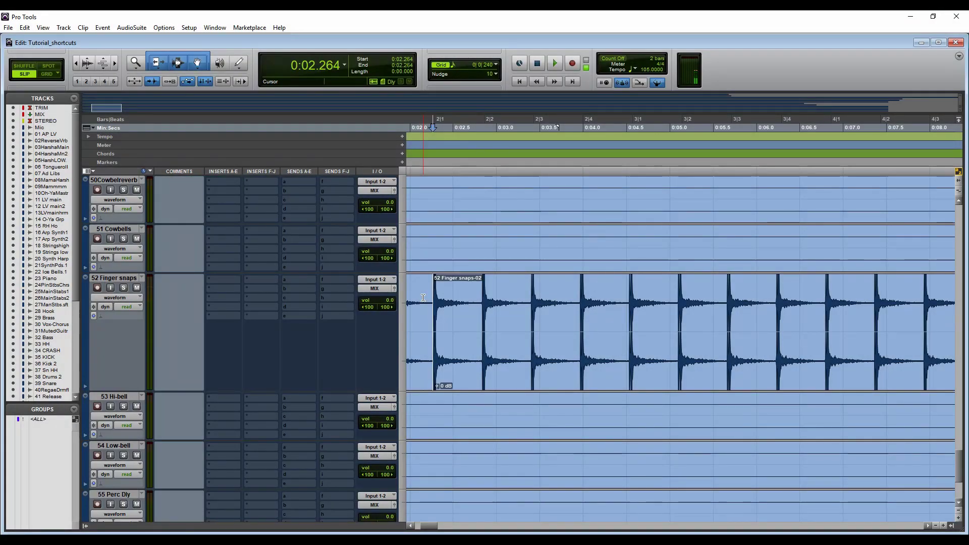
Extend the selection to the finger-snap transient at 0:02.830, and separate the clip there and at the 0:03.396 transient.
key("shift+Tab")
key("shift+Tab")
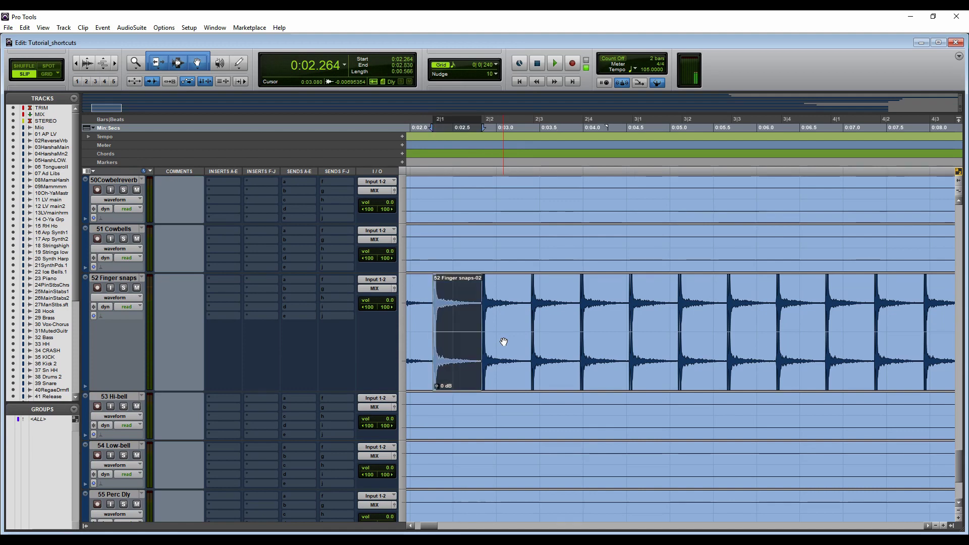
key("ctrl+e")
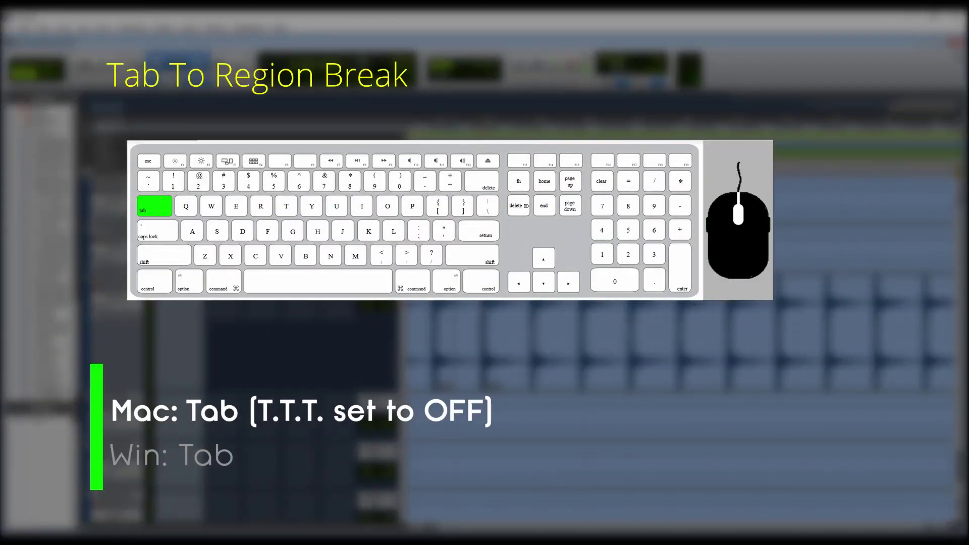
key("Tab")
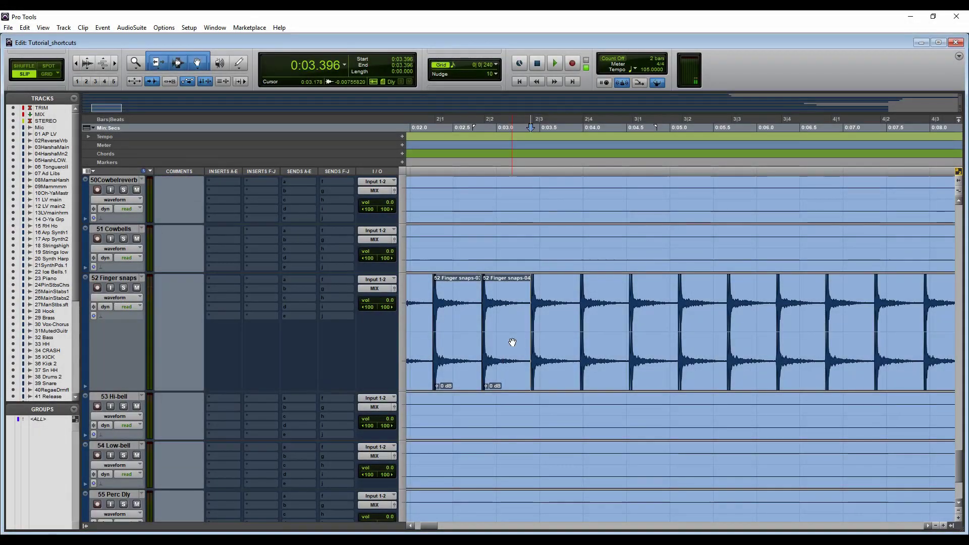
key("ctrl+e")
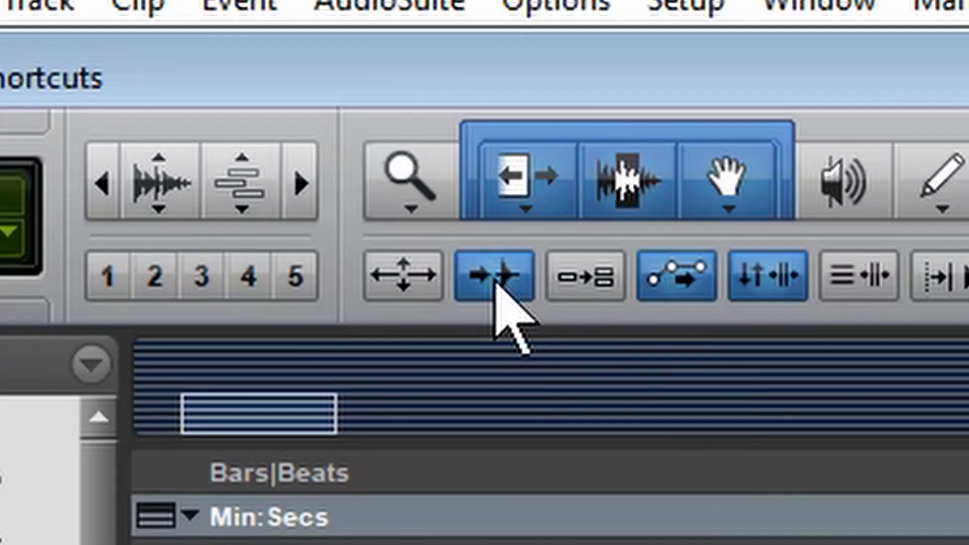
Turn off Tab to Transient and step the insertion point through the clip boundaries on the 52 Finger snaps track.
left_click(497, 288)
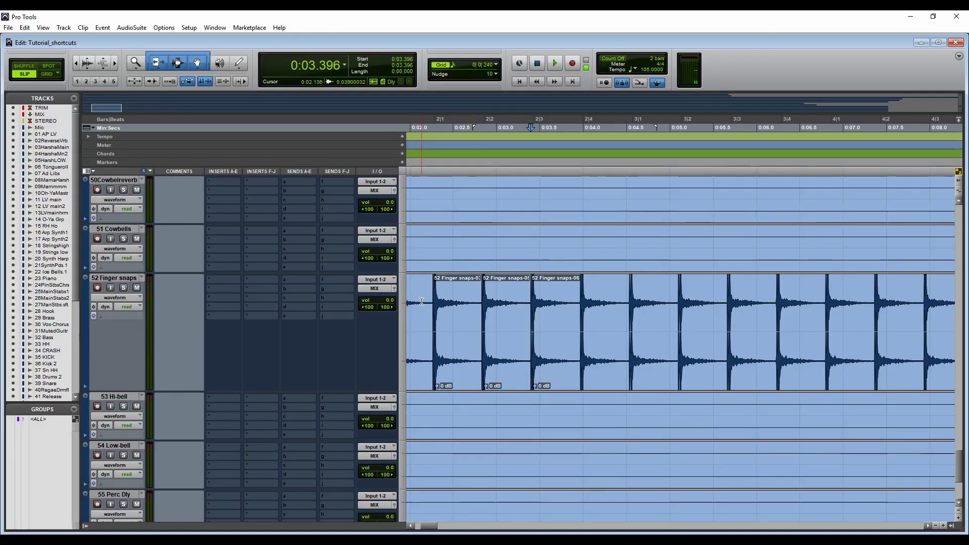
left_click(441, 330)
key("Tab")
key("Tab")
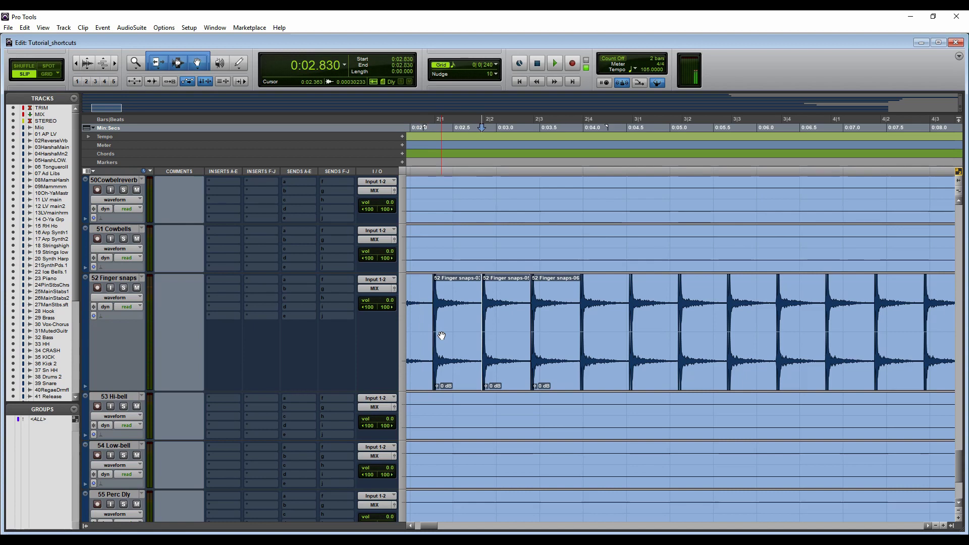
key("Tab")
Jump to the session end and back to the start, and step through the first 52 Finger snaps clip boundaries.
key("ctrl+Return")
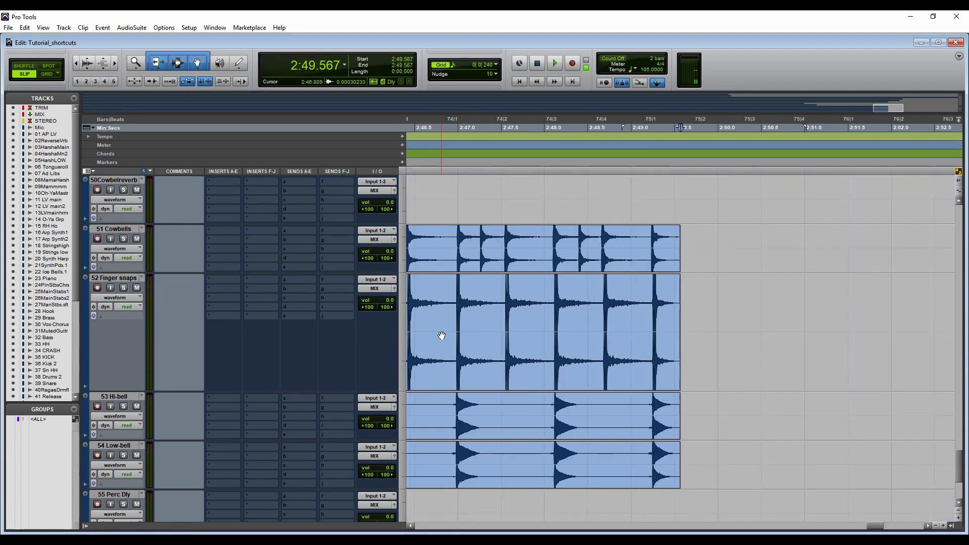
key("Return")
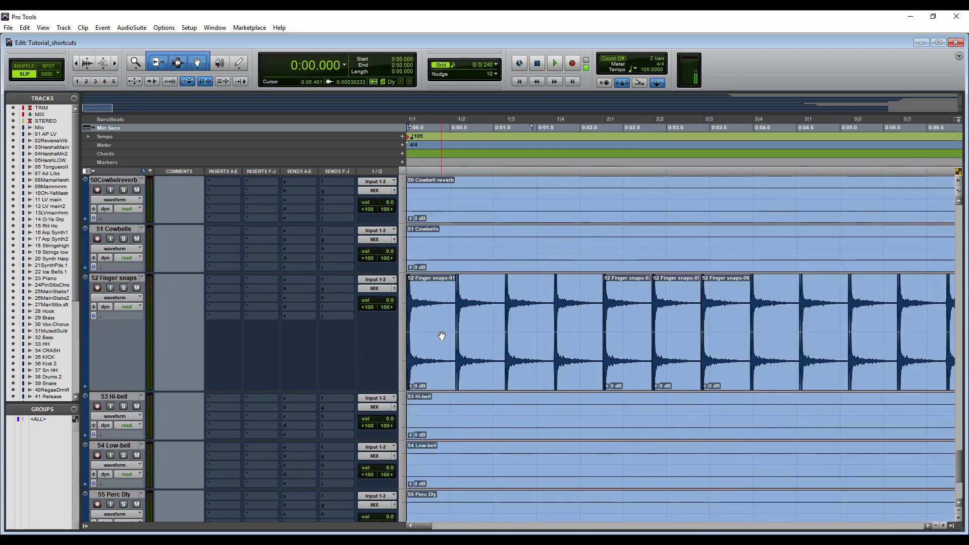
key("Tab")
key("Tab")
key("Tab")
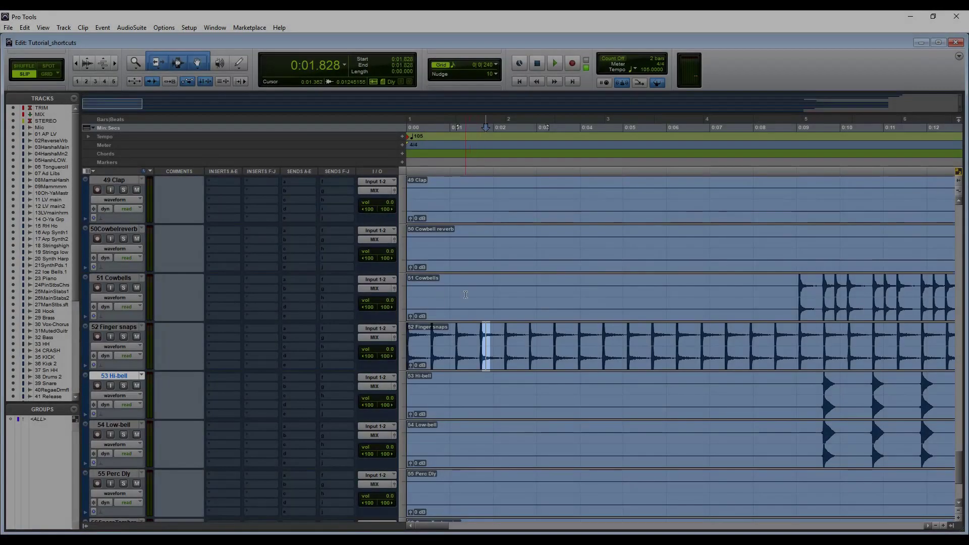
Place the insertion point at 0:01.292 on 51 Cowbells and move it repeatedly between neighbouring tracks, ending on 53 Hi-bell.
left_click(466, 295)
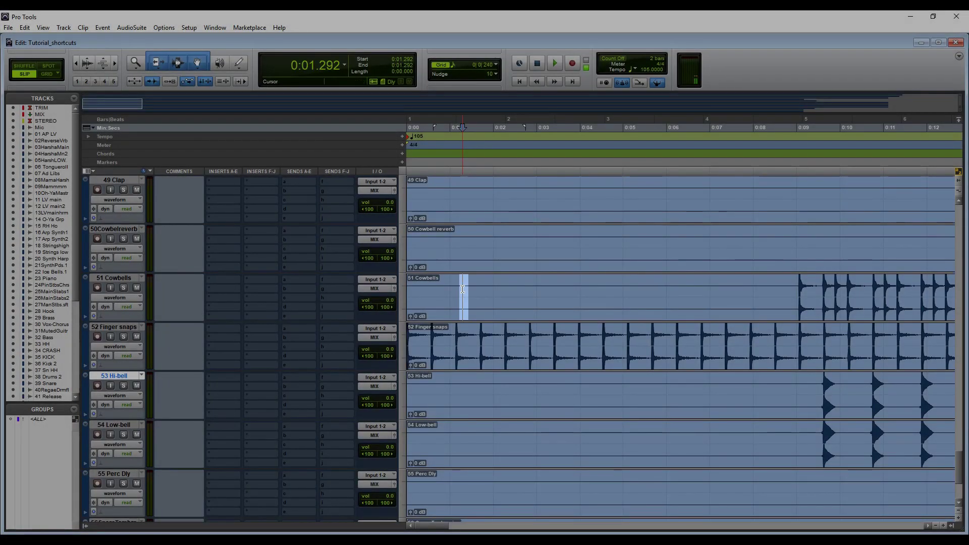
key("semicolon")
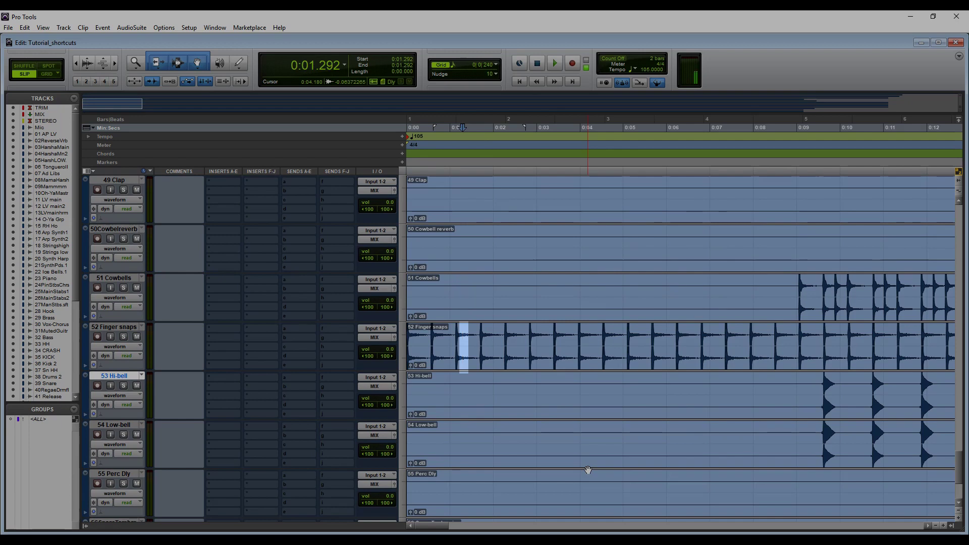
key("semicolon")
key("semicolon")
key("p")
key("p")
key("p")
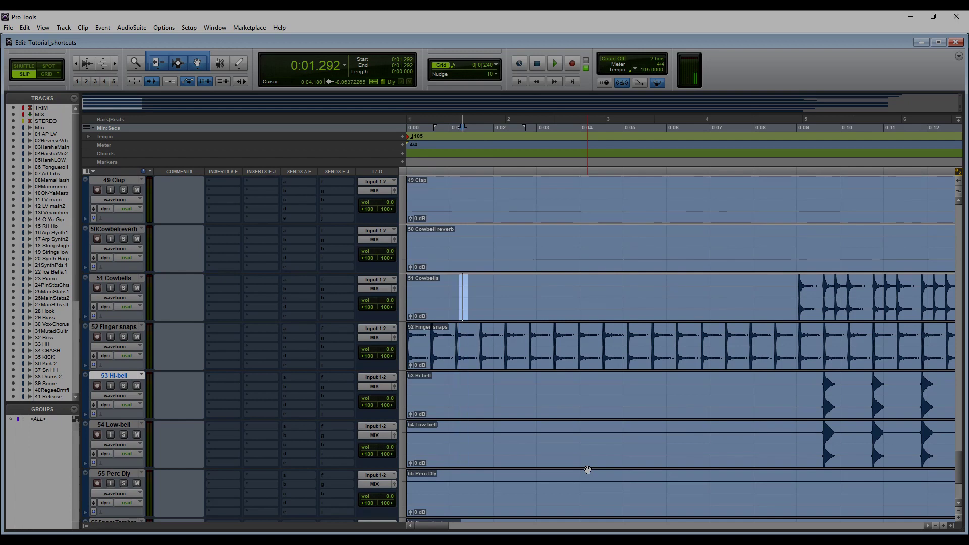
key("p")
key("semicolon")
key("semicolon")
key("semicolon")
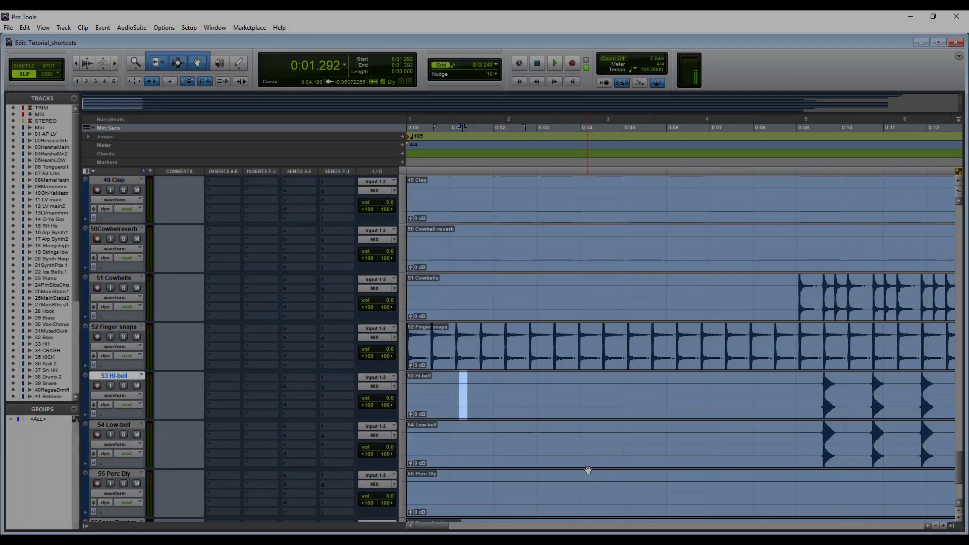
Extend the edit selection from the 53 Hi-bell track to the tracks above, and try extending it to the tracks below.
key("shift+p")
key("shift+p")
key("shift+p")
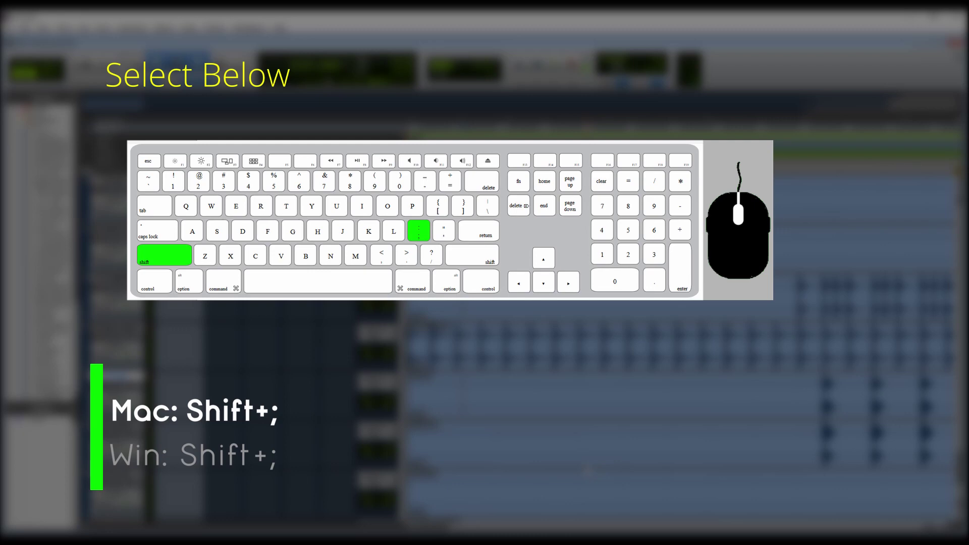
key("shift+semicolon")
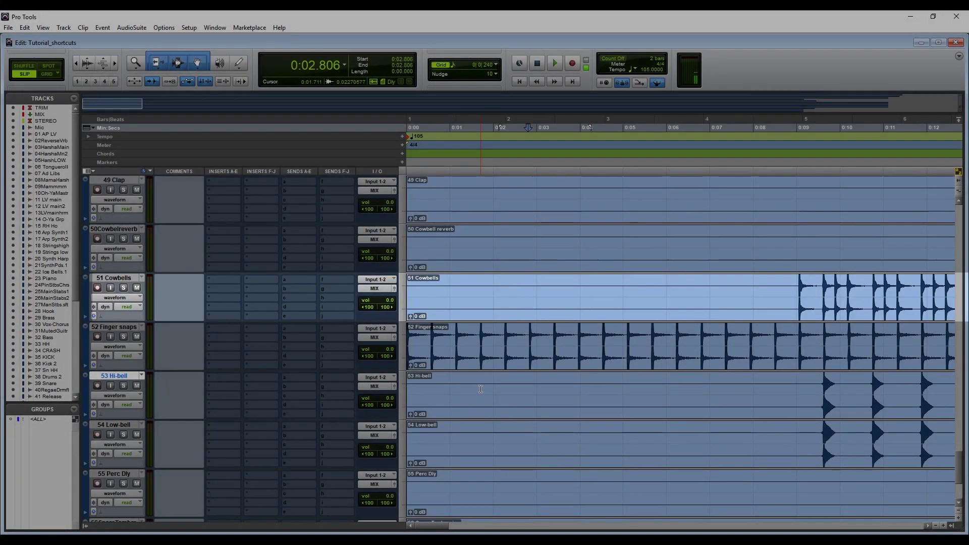
Toggle mute repeatedly on the 51 Cowbells track, toggle its solo, and disarm it from recording.
key("shift+m")
key("shift+m")
key("shift+m")
key("shift+m")
key("shift+m")
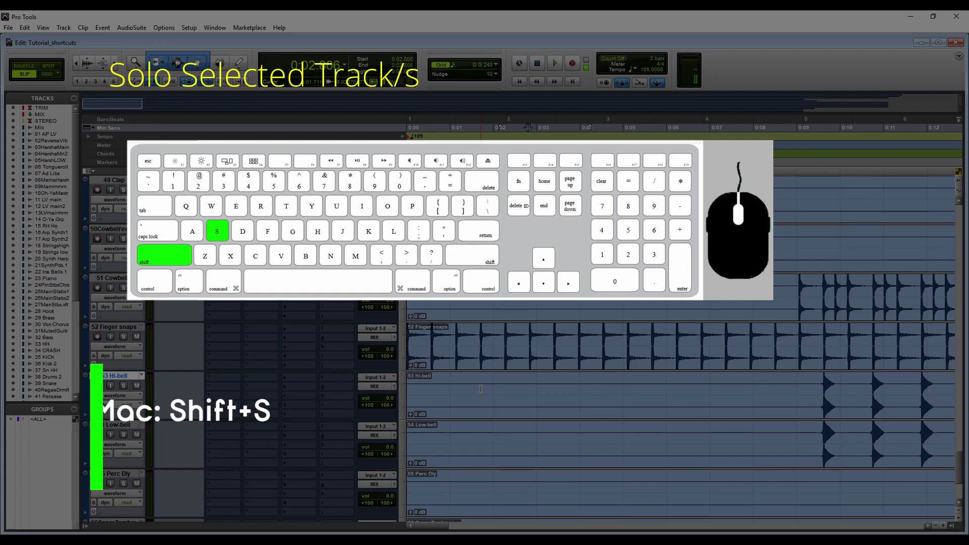
key("shift+s")
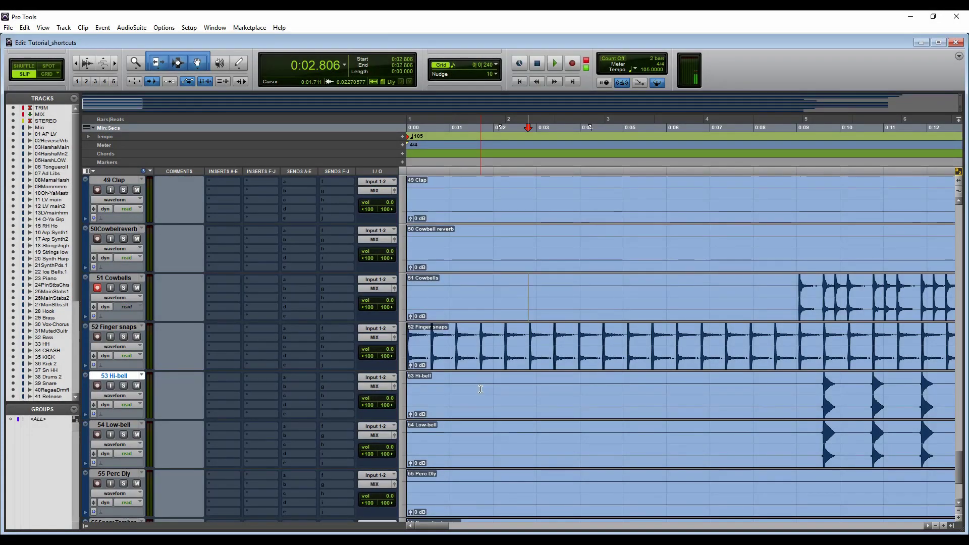
key("shift+r")
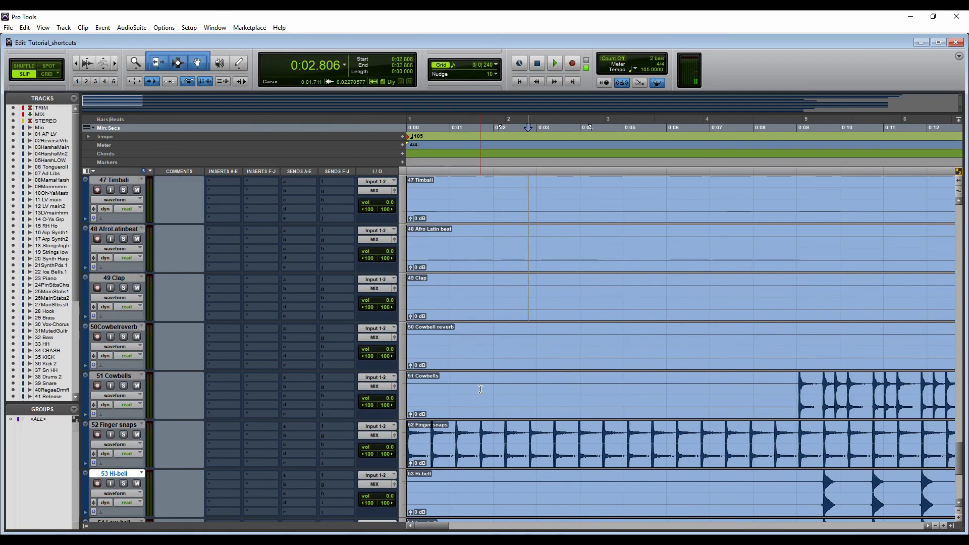
Record-arm and mute the 47 Timbali, 48 Afro Latin beat and 49 Clap tracks together, and reverse both settings.
key("shift+r")
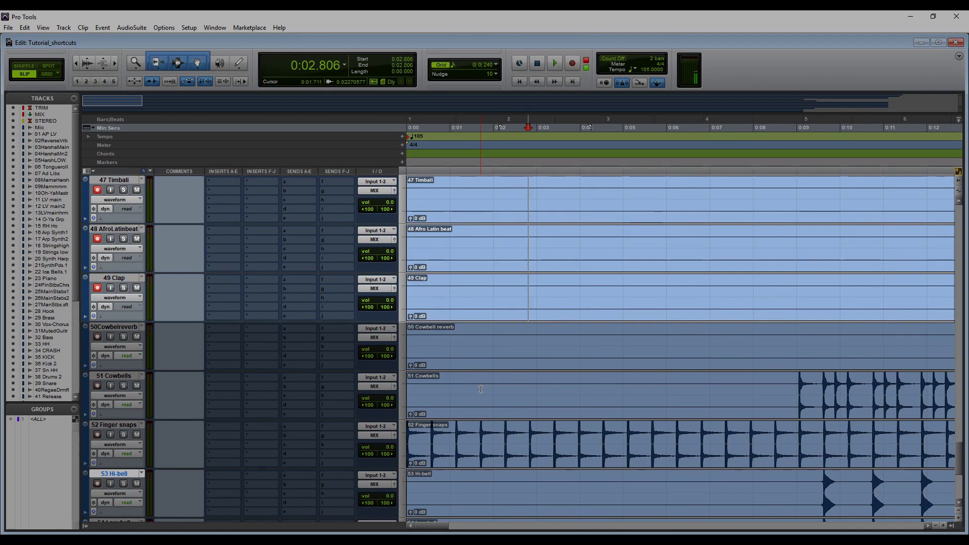
key("shift+m")
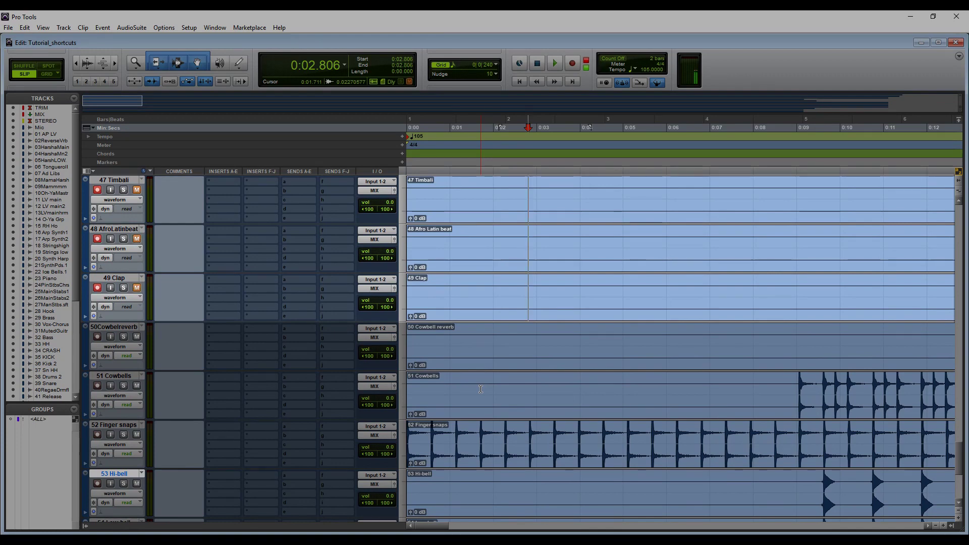
key("shift+m")
key("shift+r")
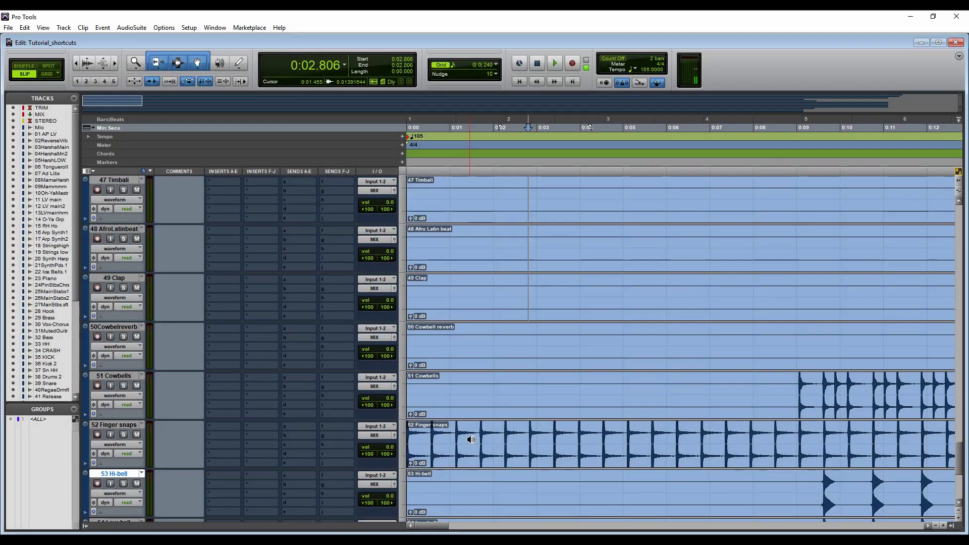
Scrub a short stretch of the 52 Finger snaps audio and select the tracks from 53 Hi-bell up to 47 Timbali.
left_click_drag(471, 439, 525, 439)
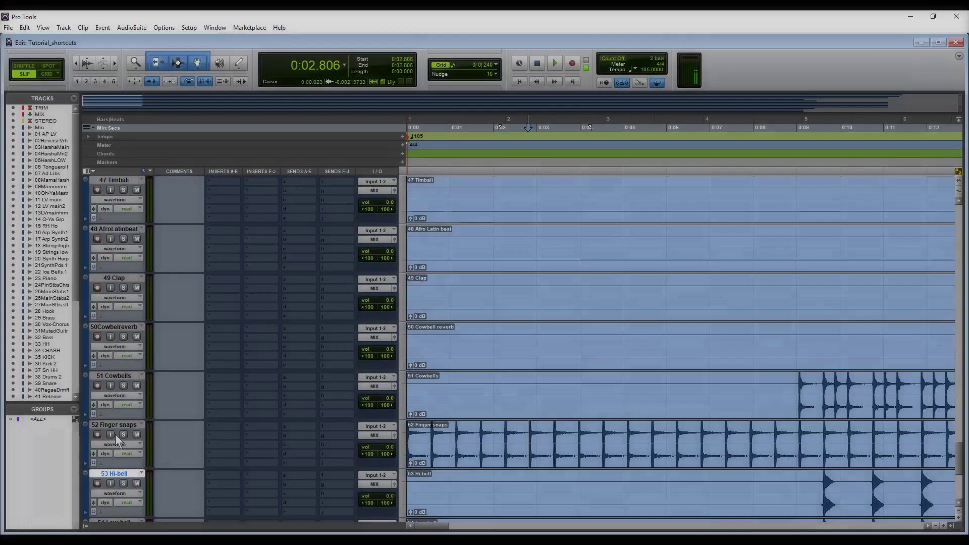
left_click(119, 473)
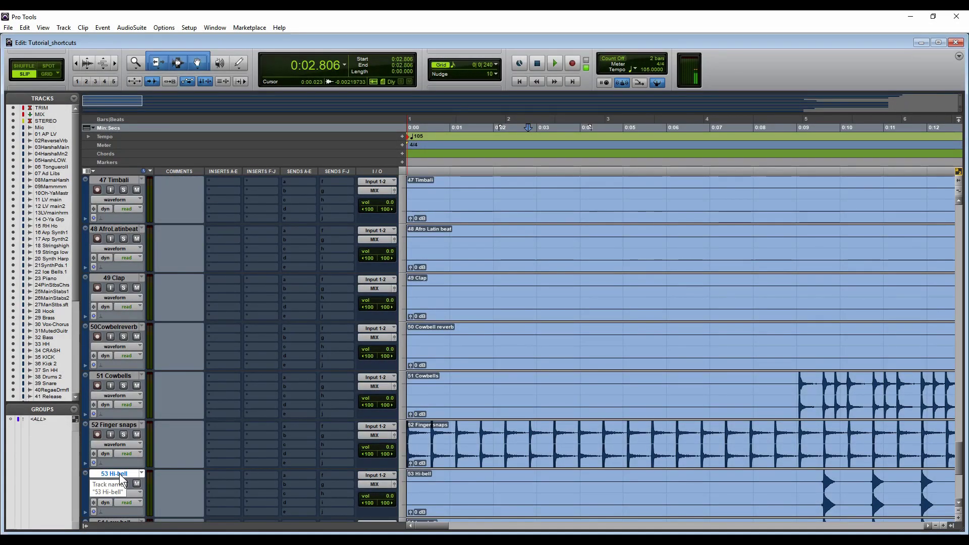
left_click(120, 181, "shift")
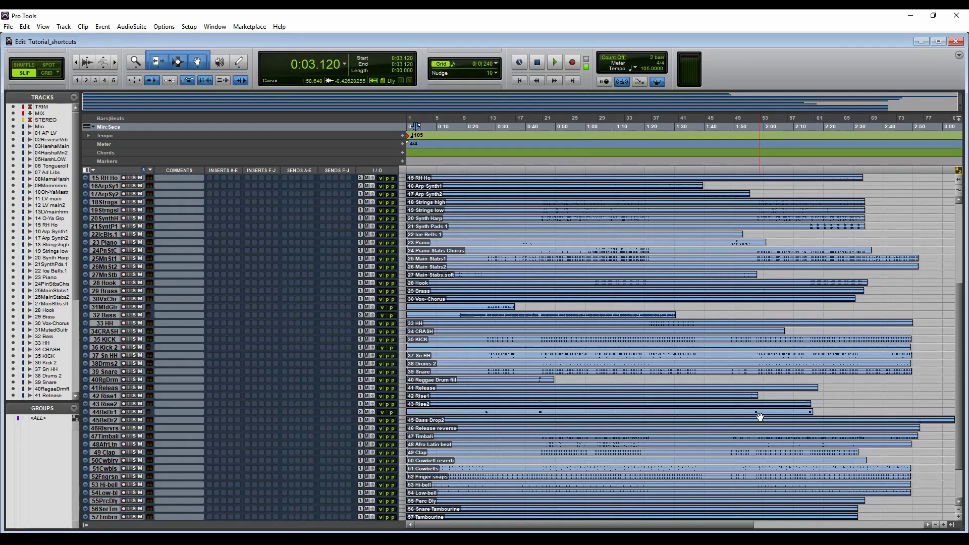
Bounce Output 1-2 as the WAV file Tutorial_shortcuts_1, turning off offline bouncing and changing the channel format.
key("ctrl+alt+b")
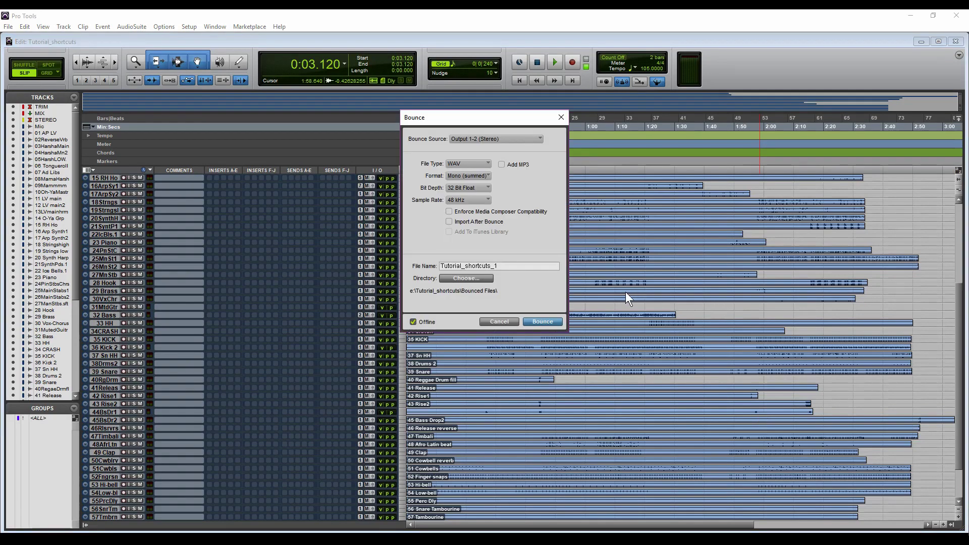
left_click(413, 322)
left_click(480, 177)
left_click(510, 198)
left_click(542, 323)
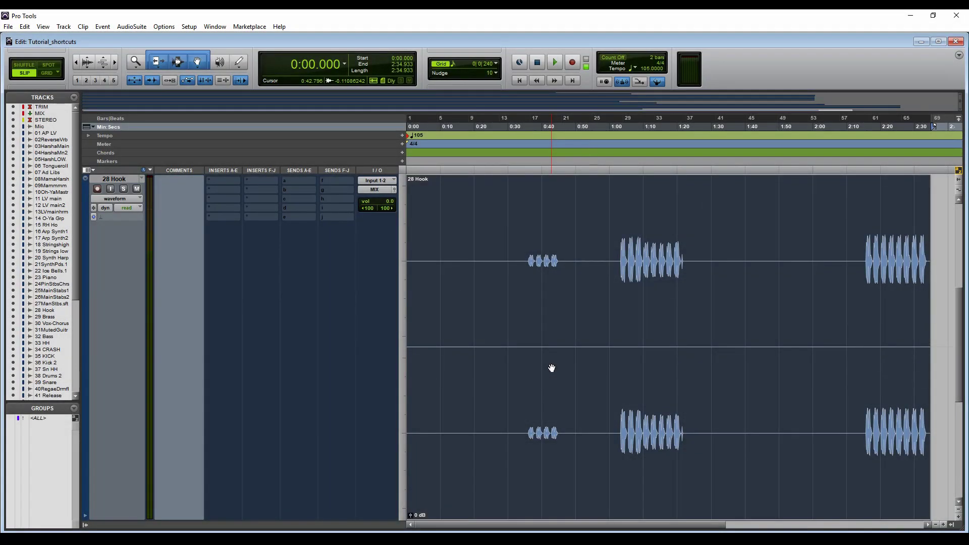
Export the selected 28 Hook clip as an interleaved 32-bit float WAV at 44.1 kHz to the session's Audio Files folder.
key("r")
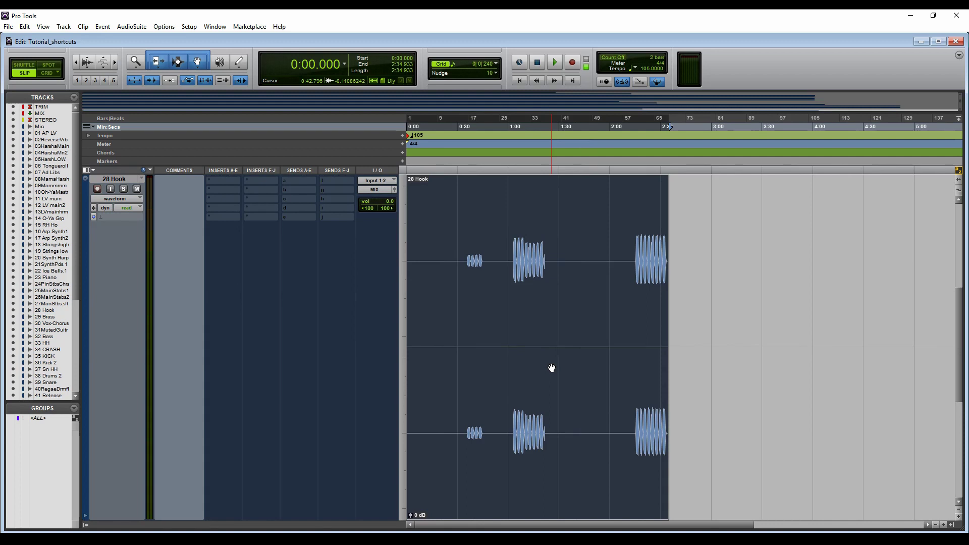
key("ctrl+shift+k")
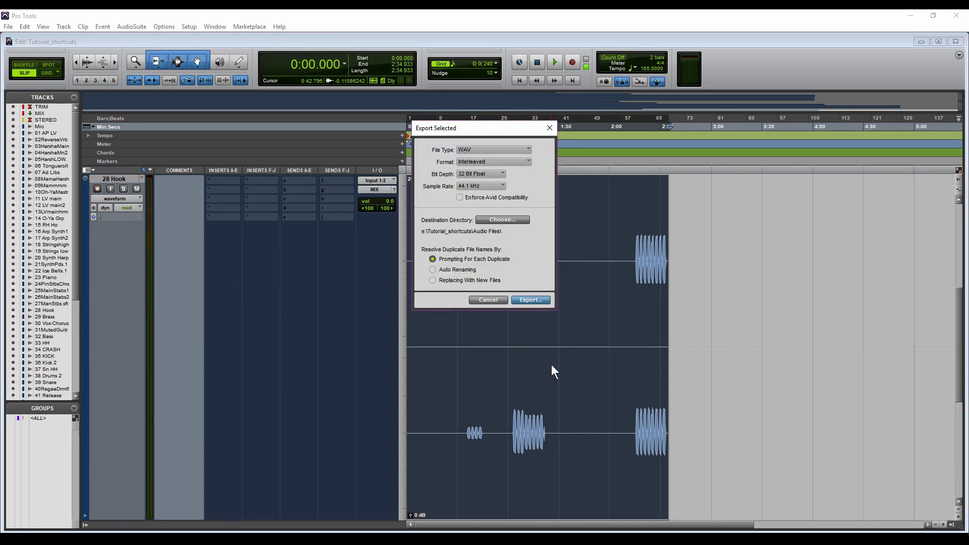
left_click(531, 301)
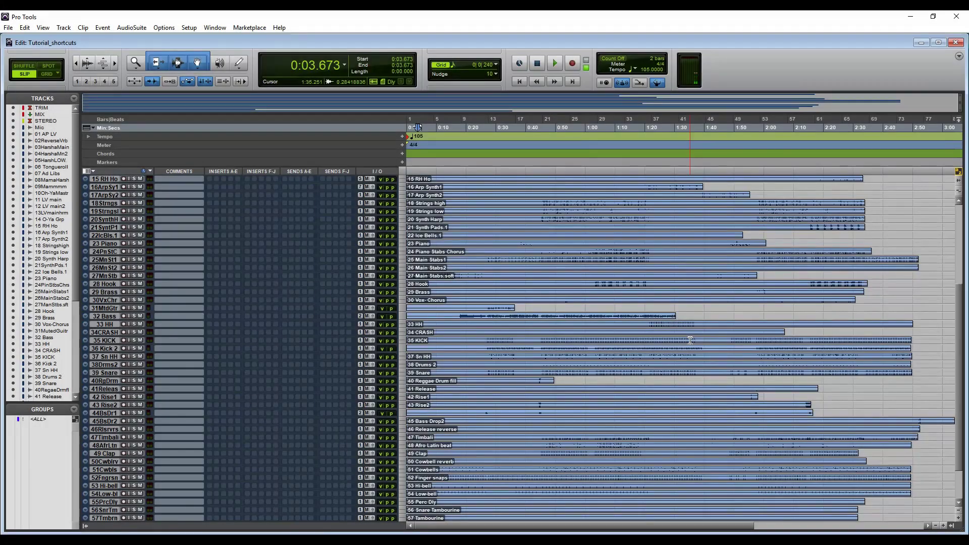
Zoom in horizontally on the timeline around the insertion point at 0:03.673.
key("ctrl+bracketright")
key("ctrl+bracketright")
key("ctrl+bracketright")
key("ctrl+bracketright")
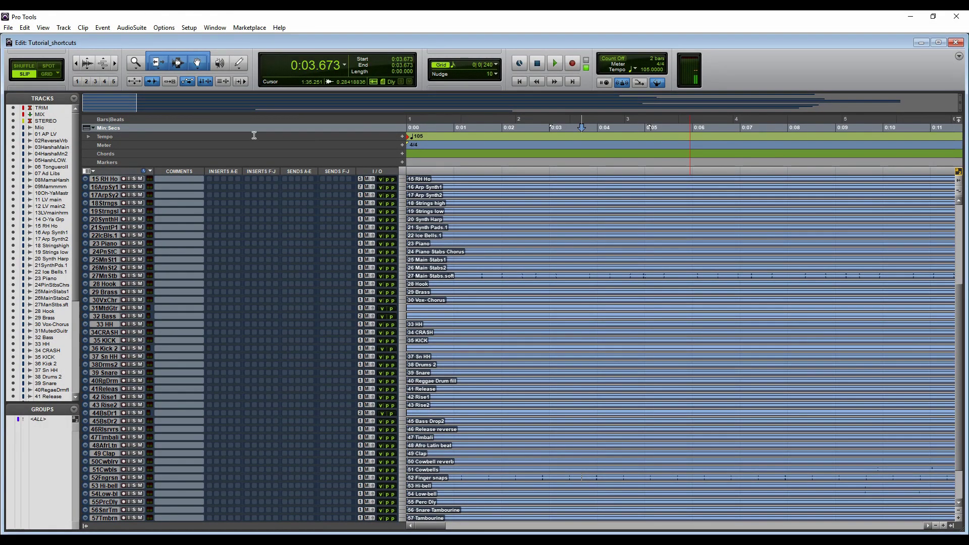
key("ctrl+bracketright")
key("ctrl+bracketright")
key("ctrl+bracketright")
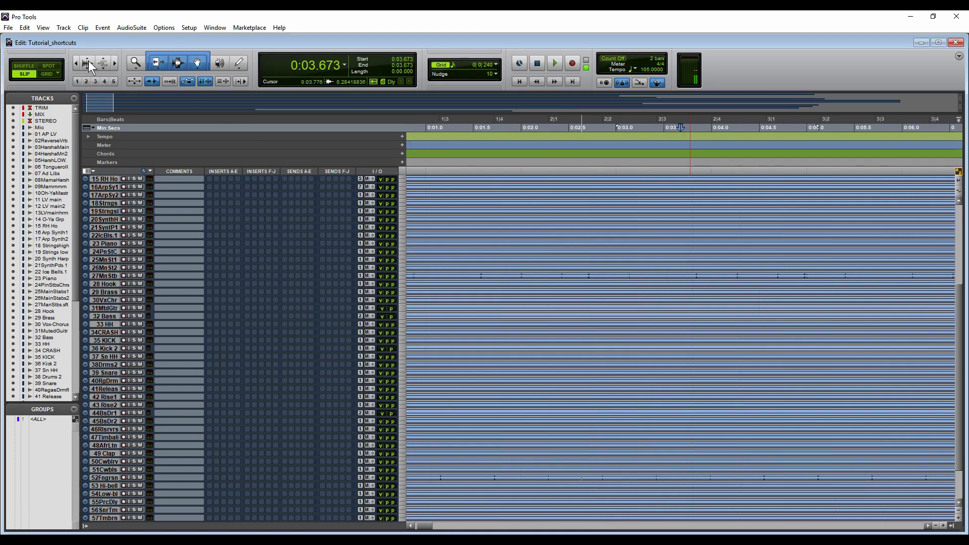
Enlarge the displayed audio waveforms on all tracks and zoom the timeline out horizontally.
left_click(89, 61)
left_click(89, 61)
left_click(89, 61)
scroll(500, 455, "down", 6)
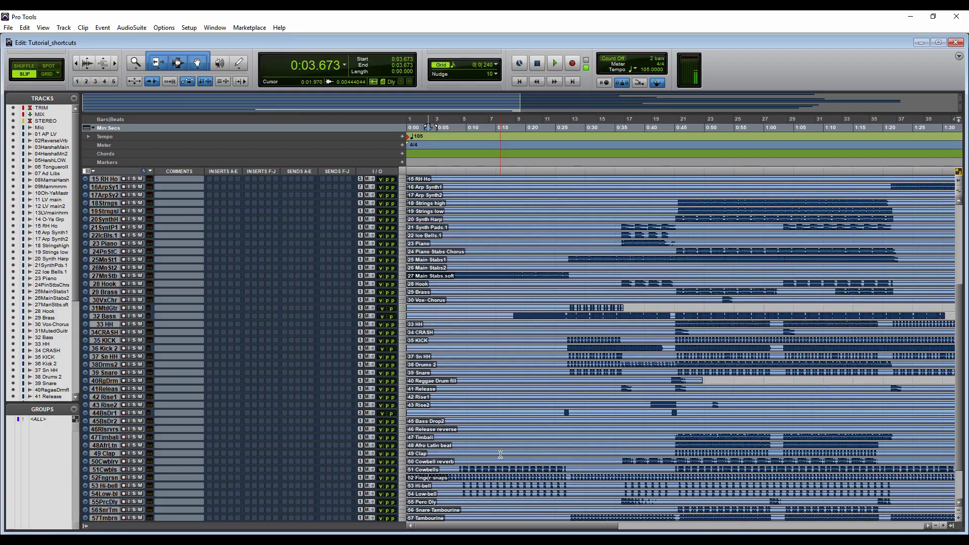
key("r")
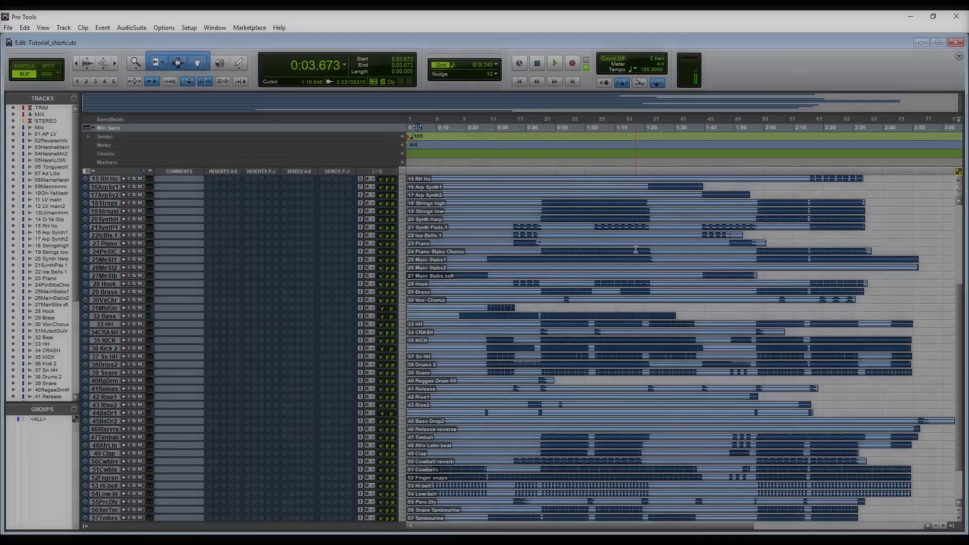
Place the insertion point at 1:16.946, zoom in on the timeline around it and zoom back out.
left_click(636, 249)
key("t")
key("t")
key("t")
key("t")
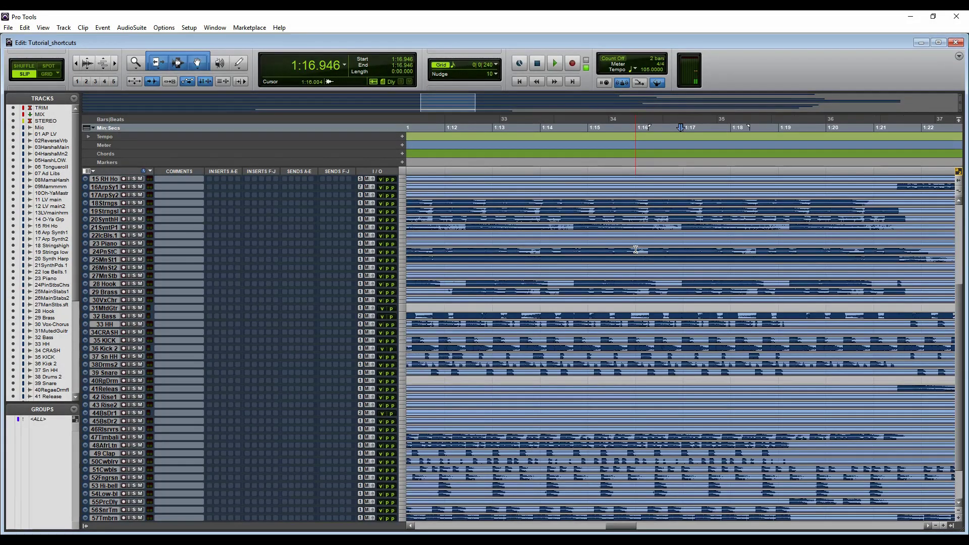
key("r")
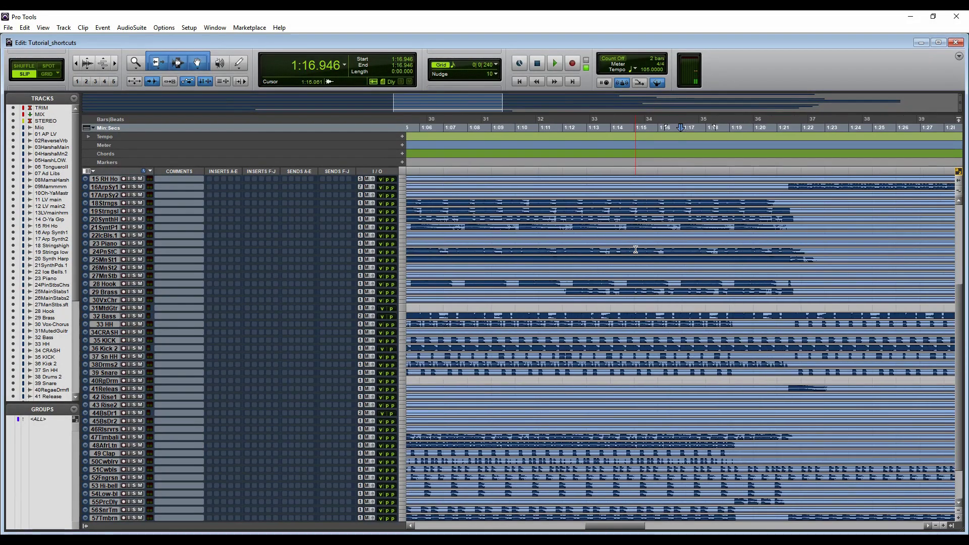
key("r")
key("r")
key("r")
key("r")
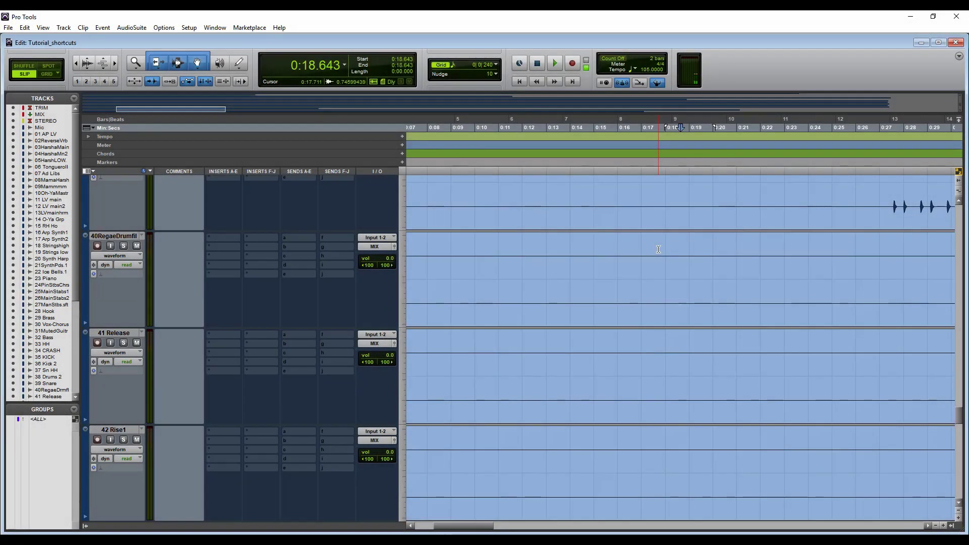
Fit the full session length in the timeline and shrink all tracks to fit the Edit window.
key("alt+a")
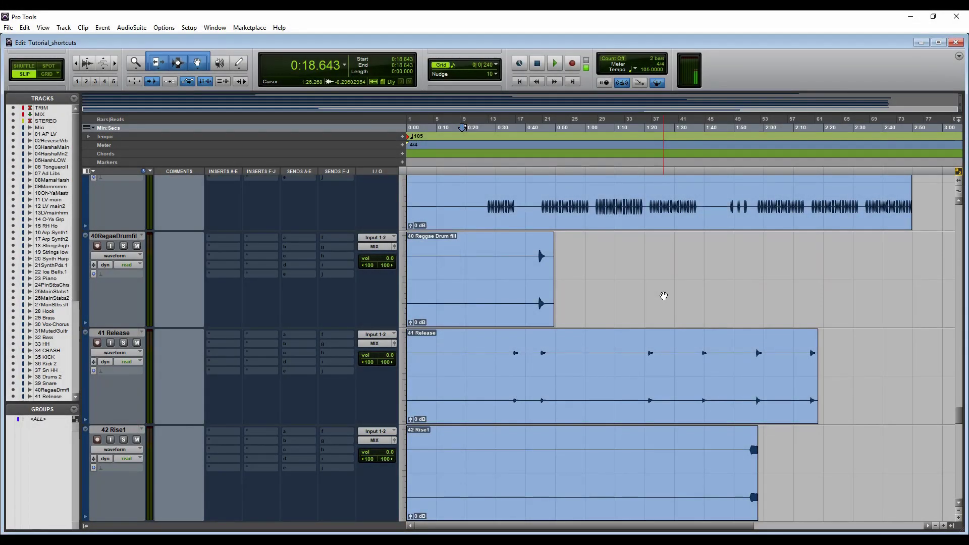
key("ctrl+alt+super+Up")
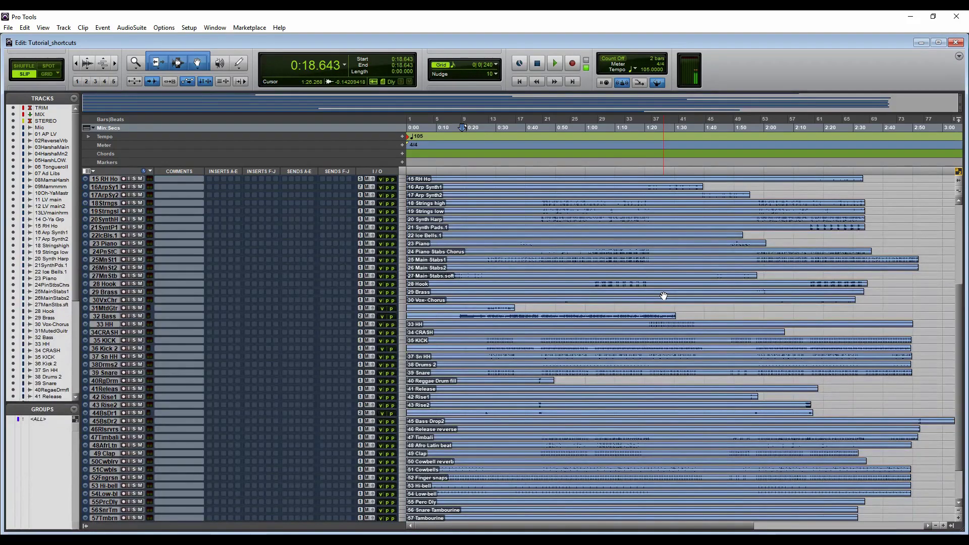
Place the insertion point at 1:18.641 and zoom in horizontally around it.
left_click(641, 251)
key("ctrl+bracketright")
key("ctrl+bracketright")
key("ctrl+bracketright")
key("ctrl+bracketright")
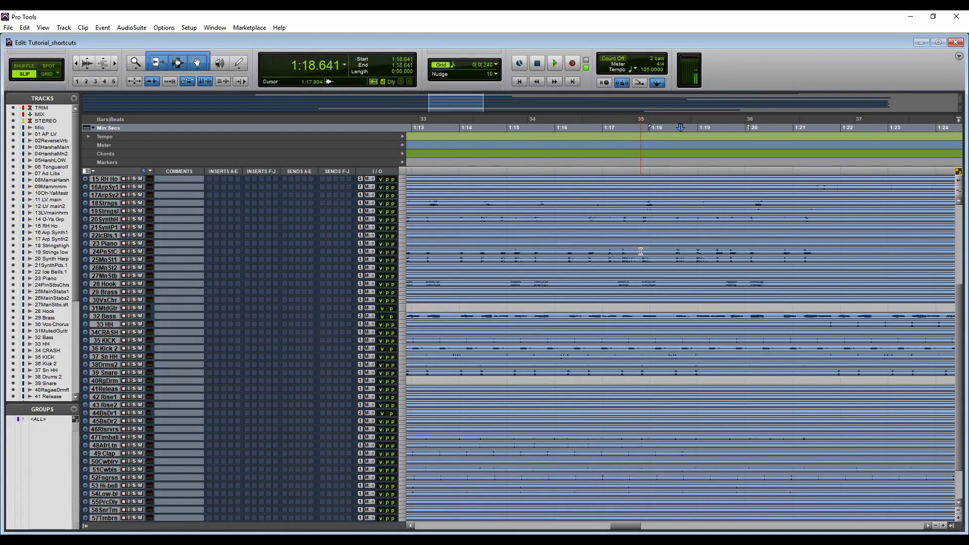
Magnify the transient at 1:18.557 on 25 Main Stabs1, select across it, and place the insertion point at 1:18.573.
key("t")
key("t")
key("t")
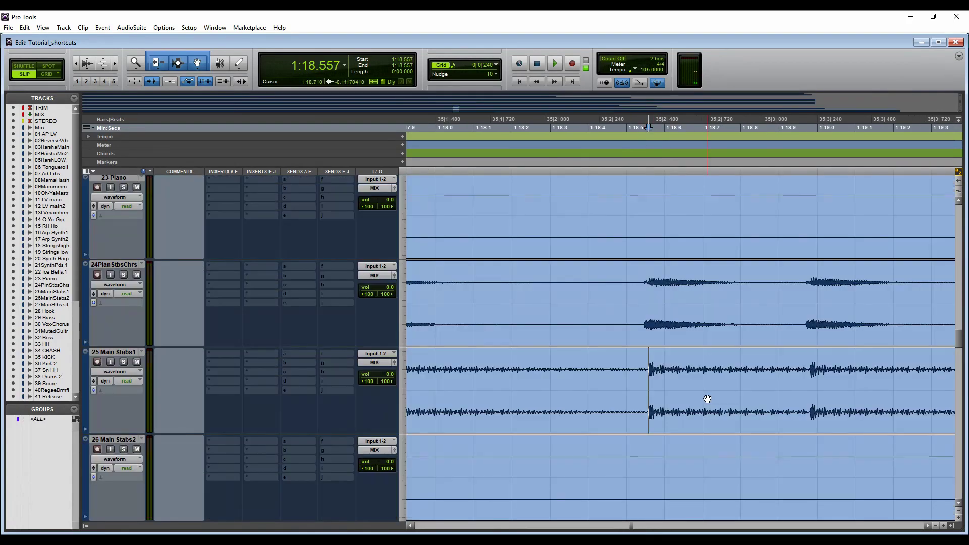
key("t")
key("t")
key("t")
key("t")
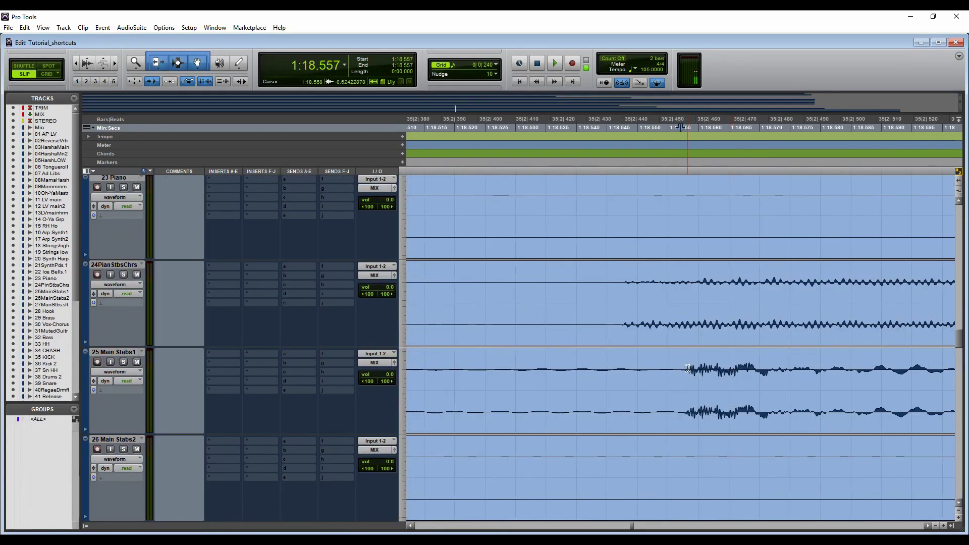
left_click_drag(686, 389, 811, 388)
left_click(779, 387)
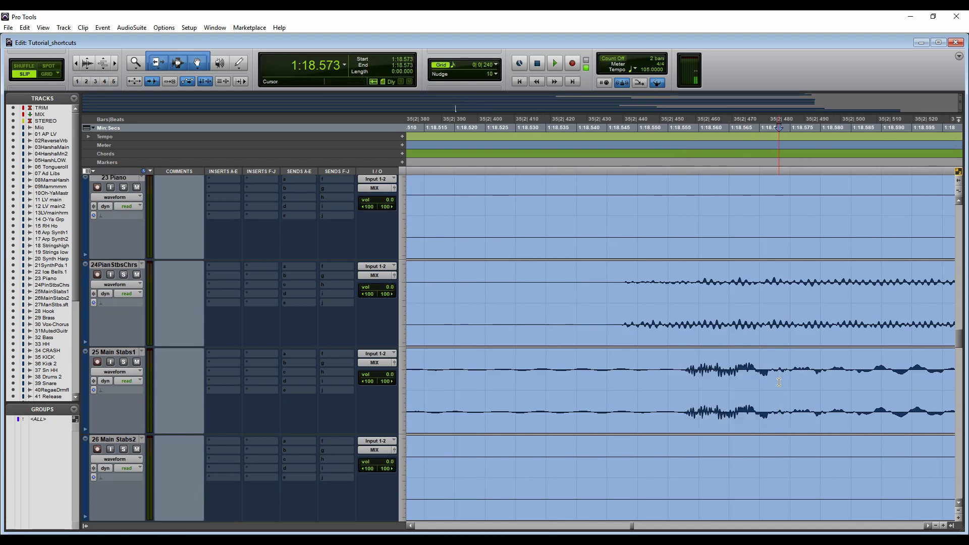
Return to the full session length and fit all tracks back into the Edit window.
key("alt+a")
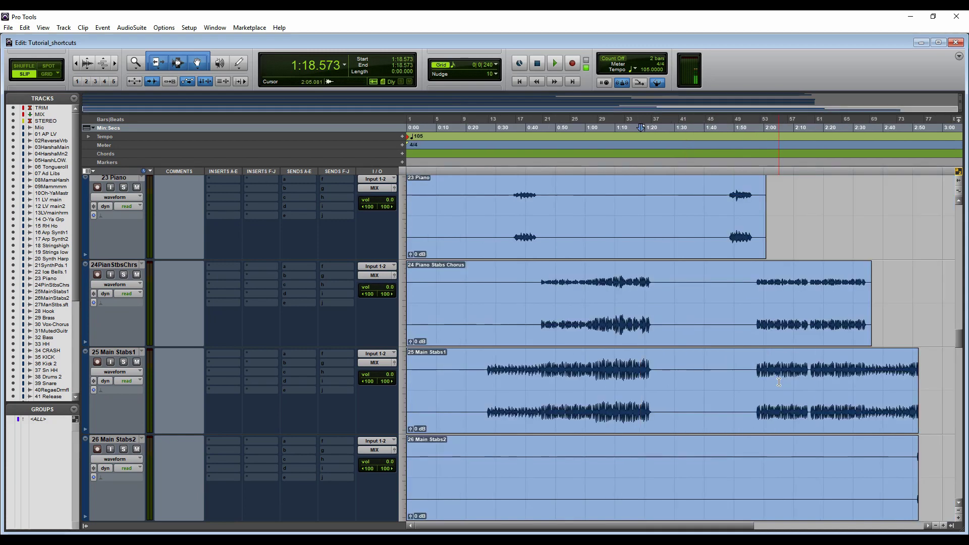
key("ctrl+alt+super+Down")
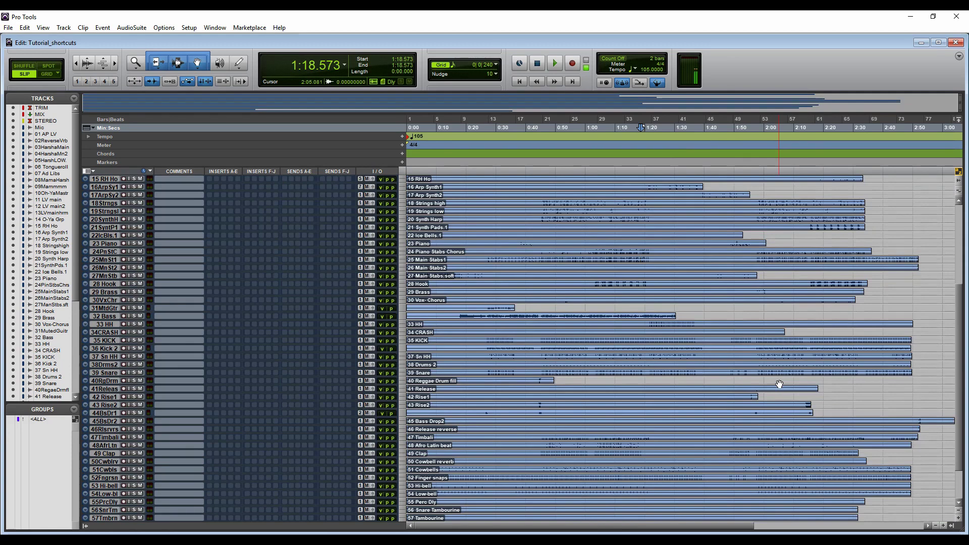
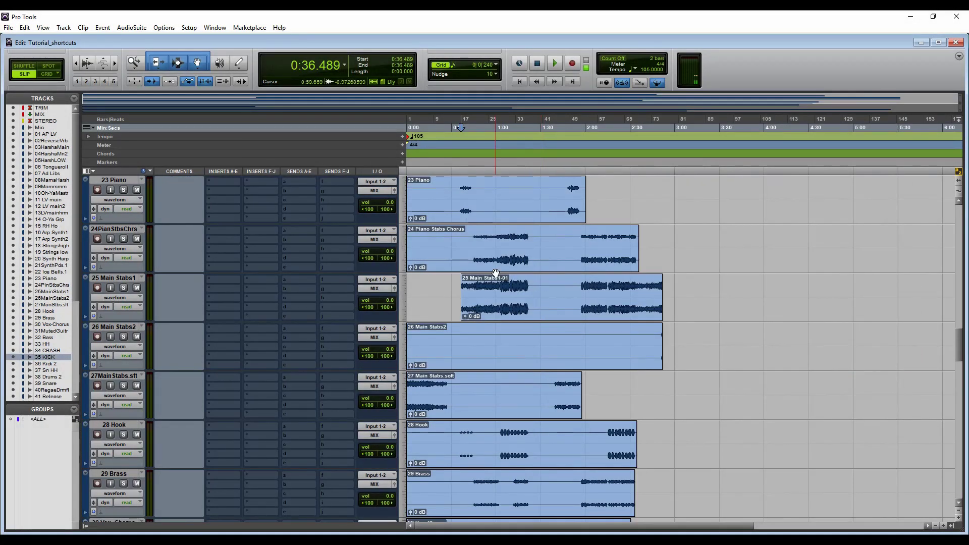
Place the insertion point at 1:06.777 on 25 Main Stabs1 and zoom in closely around it.
left_click(516, 292)
key("ctrl+]")
key("ctrl+]")
key("ctrl+]")
key("ctrl+]")
key("ctrl+]")
key("ctrl+]")
key("ctrl+]")
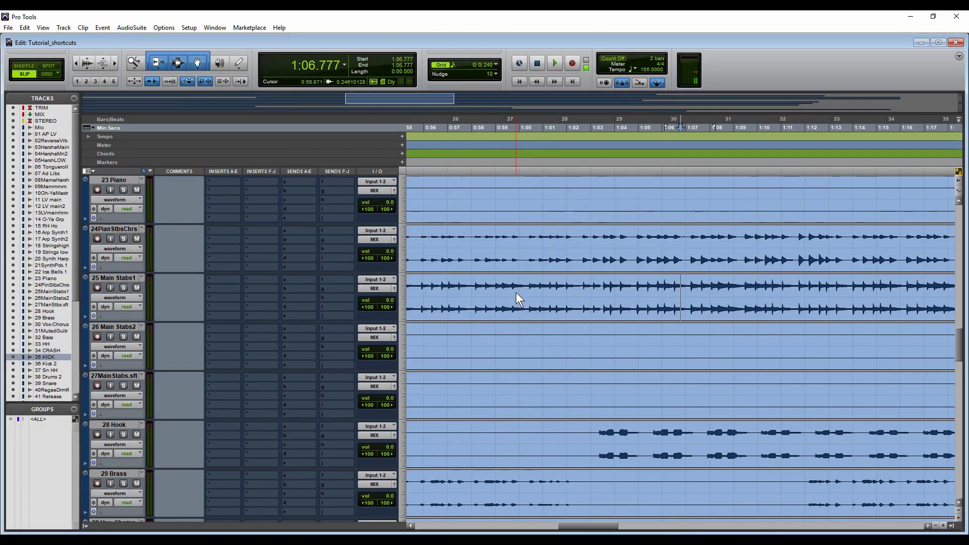
Zoom the timeline far out beyond the session end and bring it partly back in.
key("ctrl+[")
key("ctrl+[")
key("ctrl+[")
key("ctrl+[")
key("ctrl+[")
key("ctrl+[")
key("ctrl+[")
key("ctrl+[")
key("ctrl+[")
key("ctrl+[")
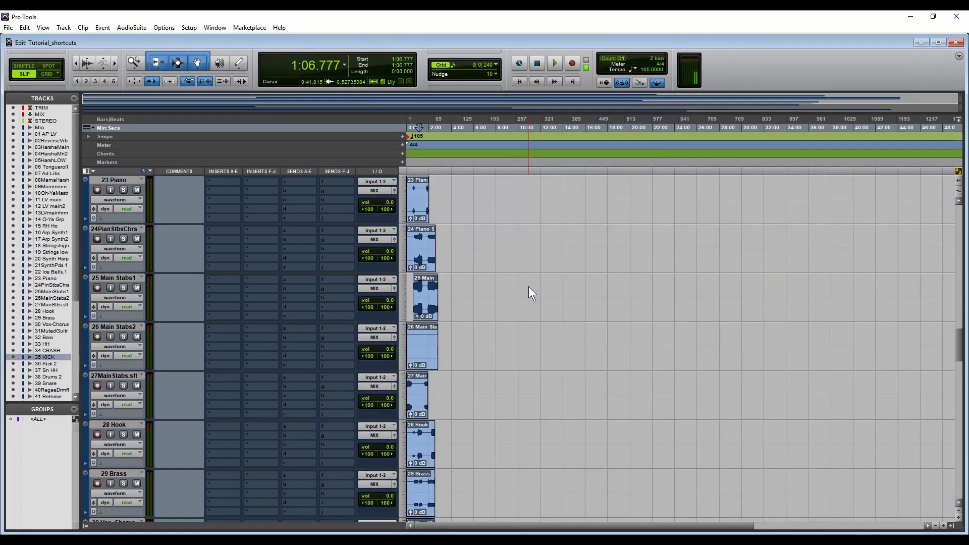
key("ctrl+]")
key("ctrl+]")
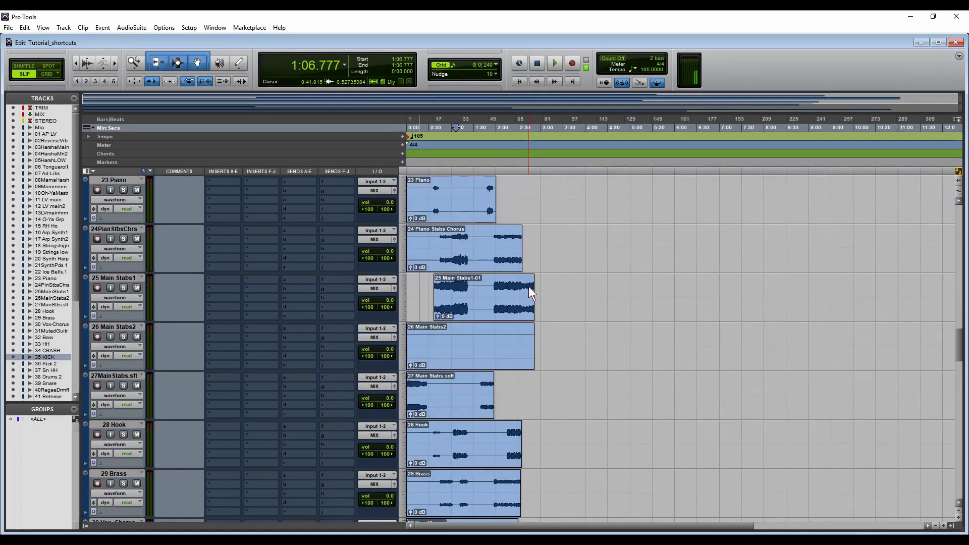
Place the insertion point at 0:41.354 on 23 Piano and zoom in to millisecond detail around it.
left_click(442, 201)
key("ctrl+]")
key("ctrl+]")
key("ctrl+]")
key("ctrl+]")
key("ctrl+]")
key("ctrl+]")
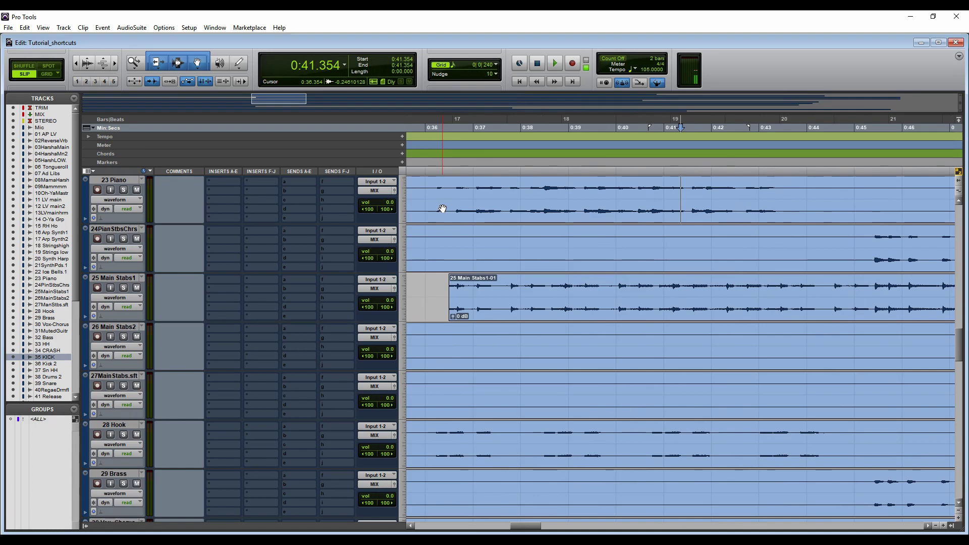
key("ctrl+]")
key("ctrl+]")
key("ctrl+]")
key("ctrl+]")
key("ctrl+]")
key("ctrl+]")
key("ctrl+]")
key("ctrl+]")
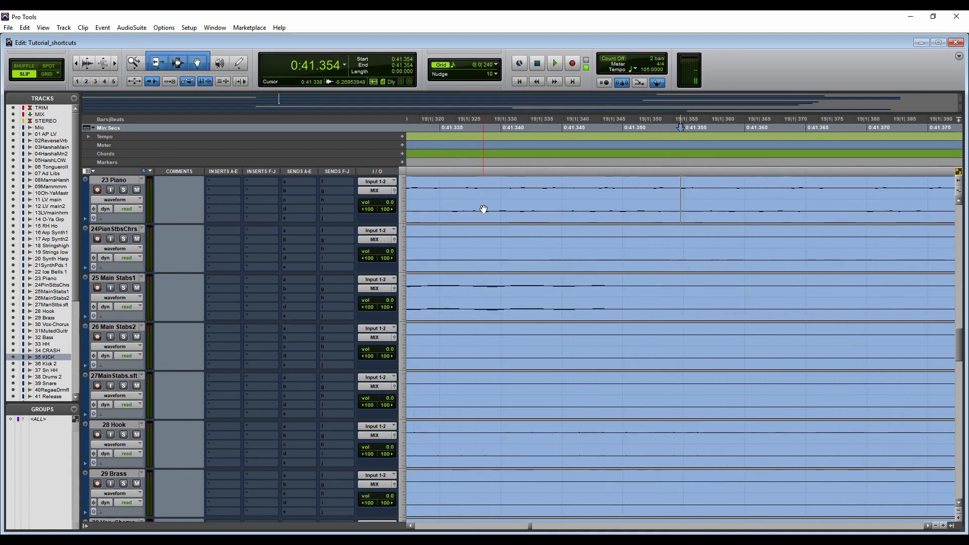
Enlarge the waveform display and zoom the timeline out to show roughly 0:18 to 1:02 around 0:41.354.
left_click(89, 58)
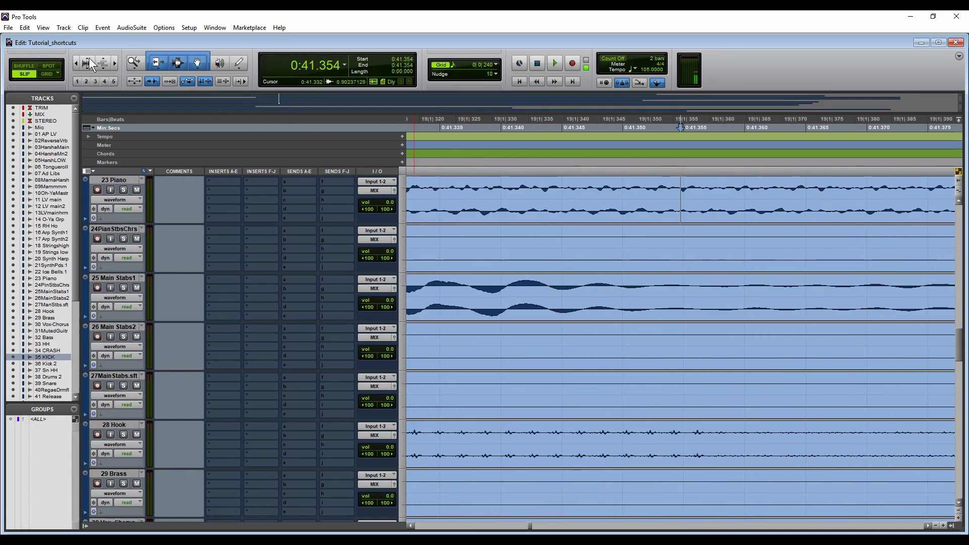
left_click(89, 57)
key("ctrl+[")
key("ctrl+[")
key("ctrl+[")
key("ctrl+[")
key("ctrl+[")
key("ctrl+[")
key("ctrl+[")
key("ctrl+[")
key("ctrl+[")
key("ctrl+[")
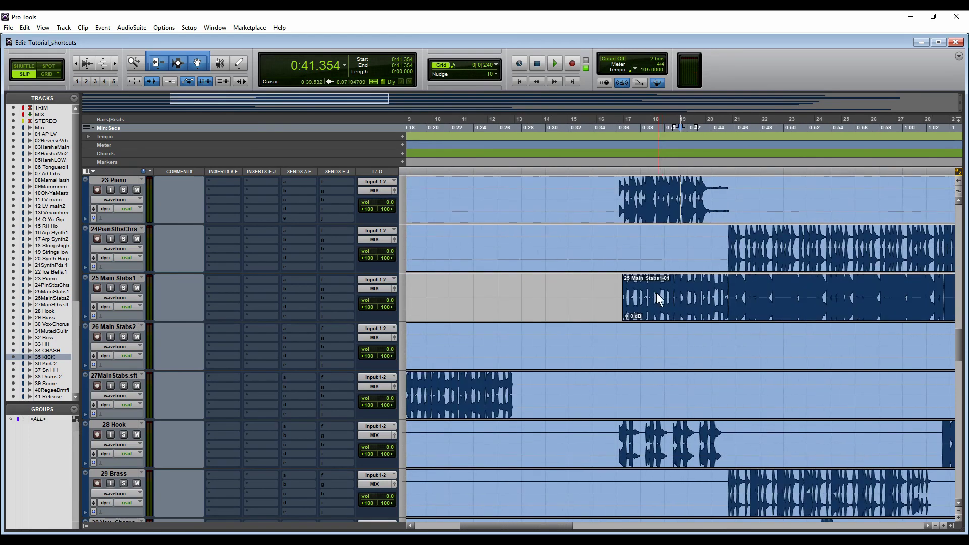
Place the insertion point on 28 Hook at about 0:39 and zoom the timeline in around it.
left_click(656, 431)
key("ctrl+]")
key("ctrl+]")
key("ctrl+]")
key("ctrl+]")
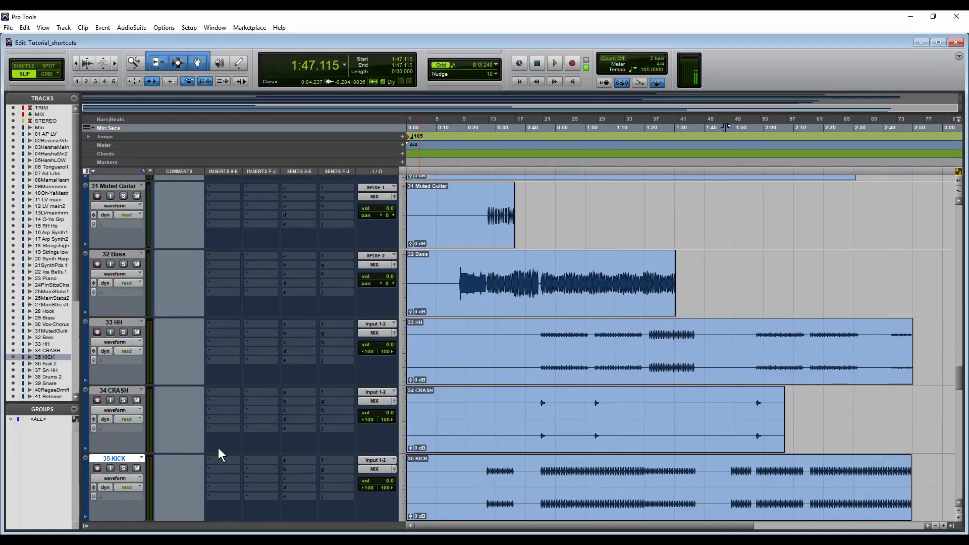
Shrink and enlarge the audio waveform height of all tracks several times, ending one level below the largest display.
key("ctrl+alt+bracketleft")
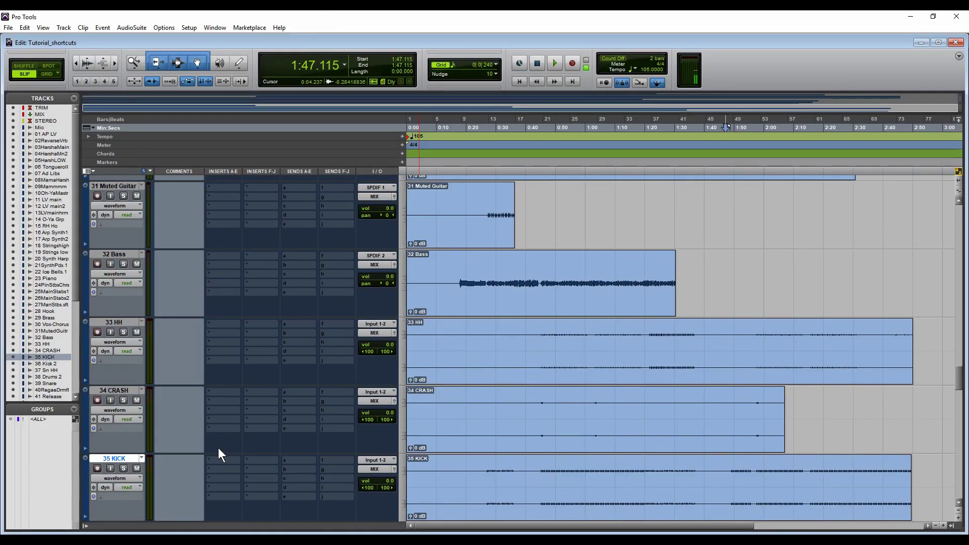
key("ctrl+alt+bracketright")
key("ctrl+alt+bracketright")
key("ctrl+alt+bracketleft")
key("ctrl+alt+bracketright")
key("ctrl+alt+bracketright")
key("ctrl+alt+bracketleft")
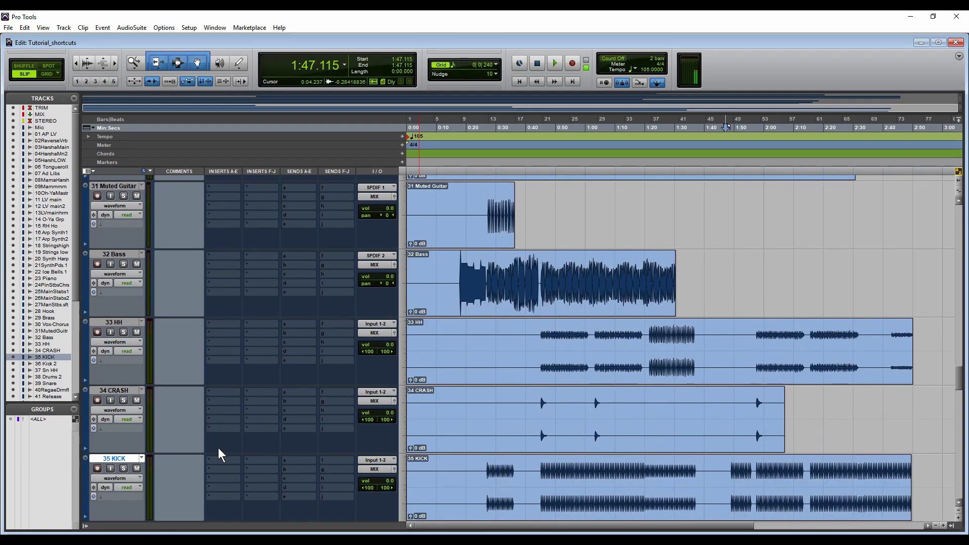
key("ctrl+alt+bracketleft")
key("ctrl+alt+bracketright")
key("ctrl+alt+bracketright")
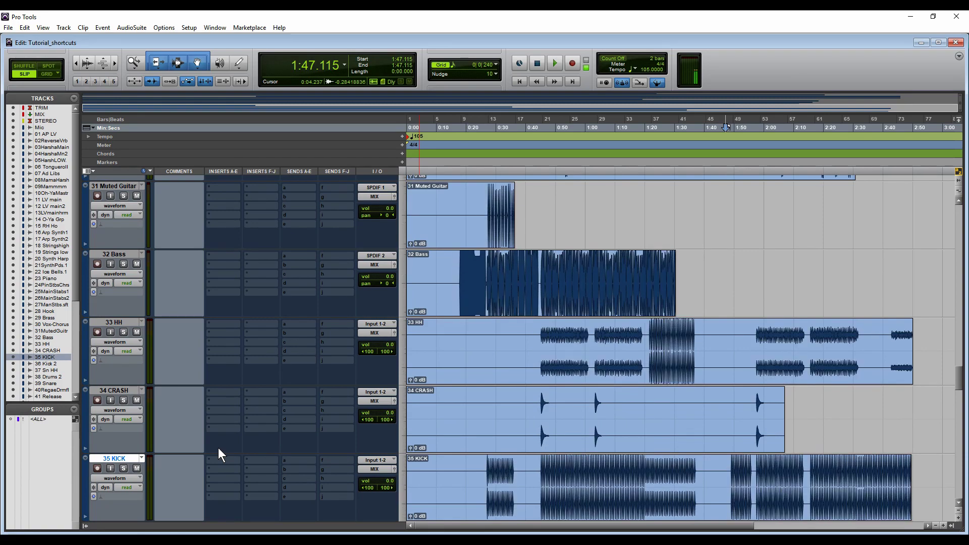
key("ctrl+alt+bracketleft")
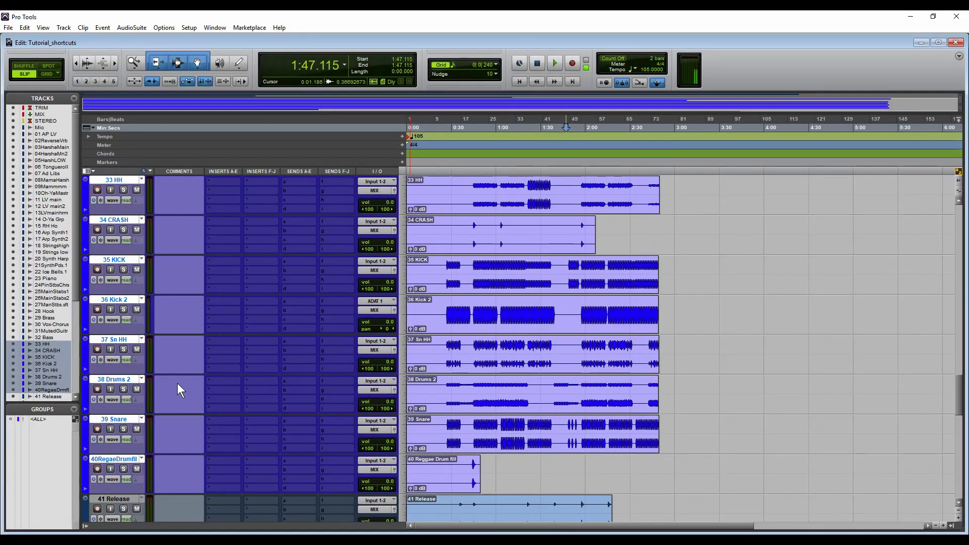
Create a Mix/Edit group named Drums from the selected tracks 33 HH through 40 Reggae Drum fill.
key("ctrl+g")
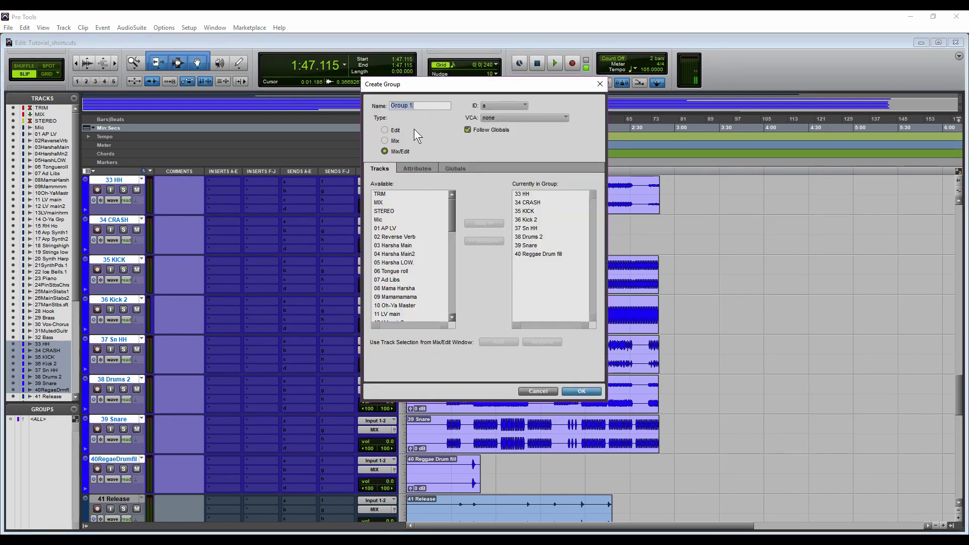
type("Drums")
left_click(573, 390)
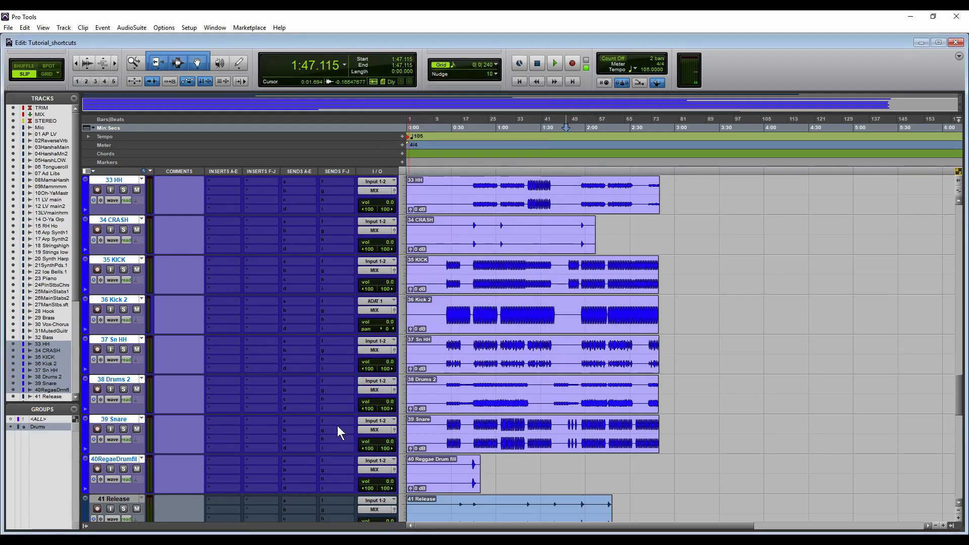
Switch to the Mix window and lower the Drums group faders together to -7.3 dB.
key("ctrl+equal")
left_click_drag(427, 392, 430, 407)
key("ctrl+equal")
left_click_drag(392, 283, 395, 296)
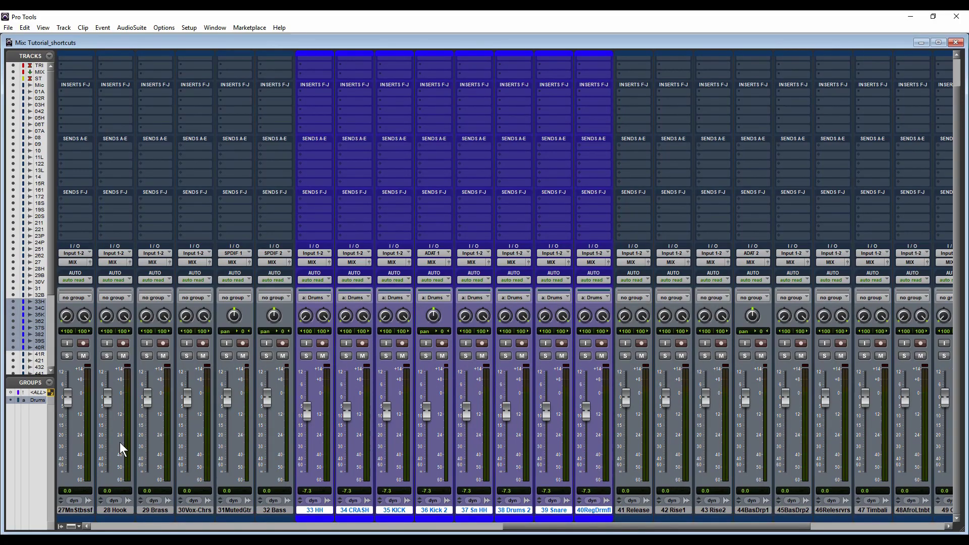
Set 34 CRASH alone to +4.3 dB with the Drums group suspended, and lower 35 KICK to -11.3 dB with the group re-enabled.
key("a")
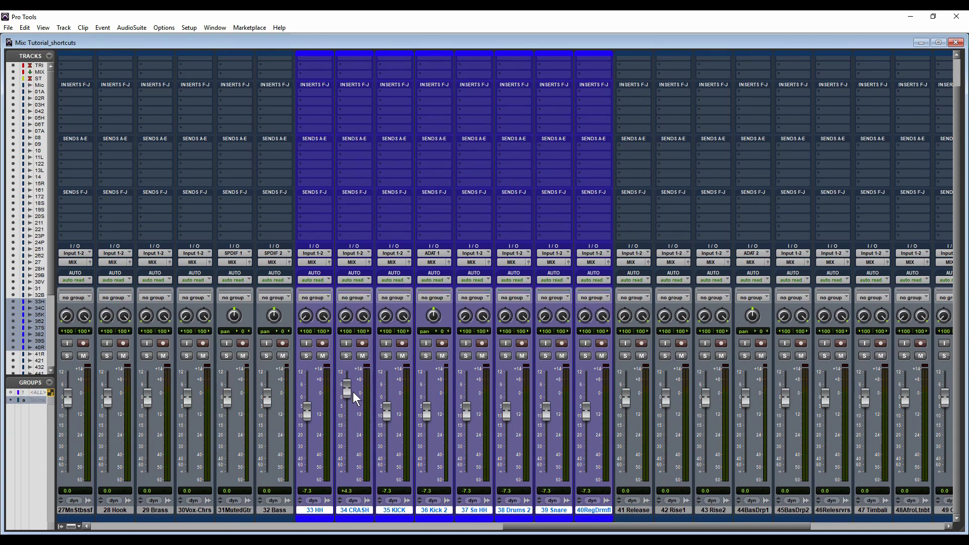
key("a")
mouse_move(389, 415)
left_mouse_down()
mouse_move(391, 441)
mouse_move(393, 424)
left_mouse_up()
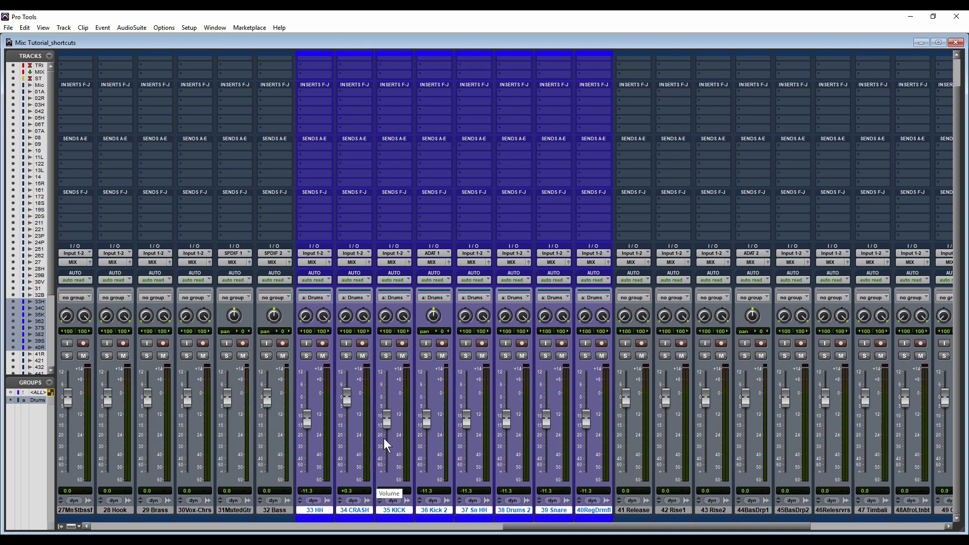
Suspend groups temporarily to set 37 Sn HH to -2.2 dB, 38 Drums 2 to -8.1 dB and 39 Snare to -16.1 dB.
key("ctrl+shift+g")
left_click_drag(469, 422, 548, 428)
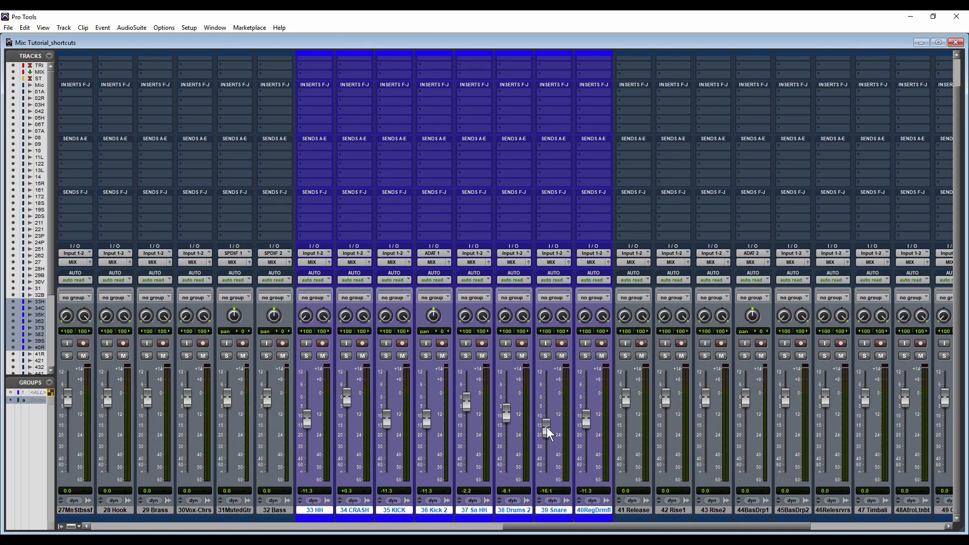
key("ctrl+shift+g")
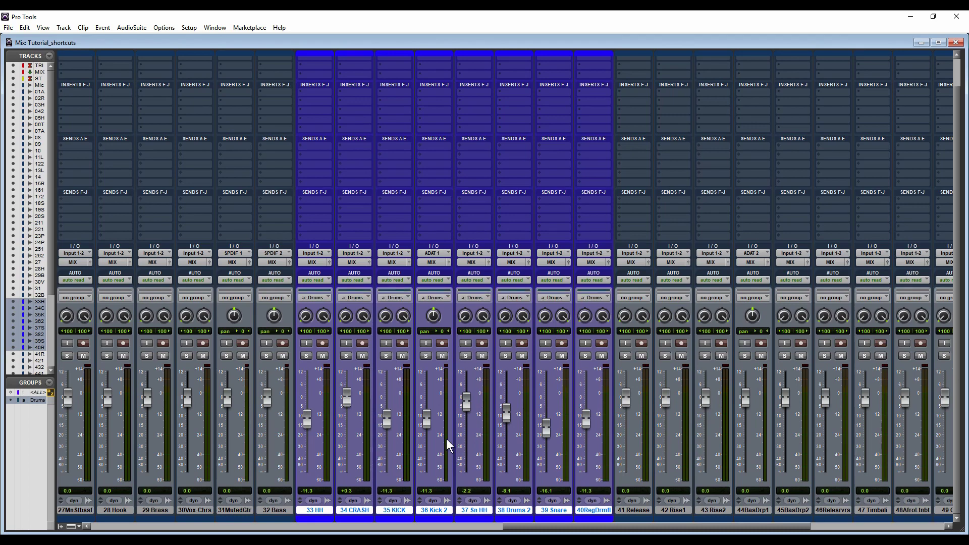
Lower the grouped drum faders with 36 Kick 2 to -14.0 dB, reset them to 0.0 dB and deactivate the Drums group.
left_click_drag(428, 428, 432, 434)
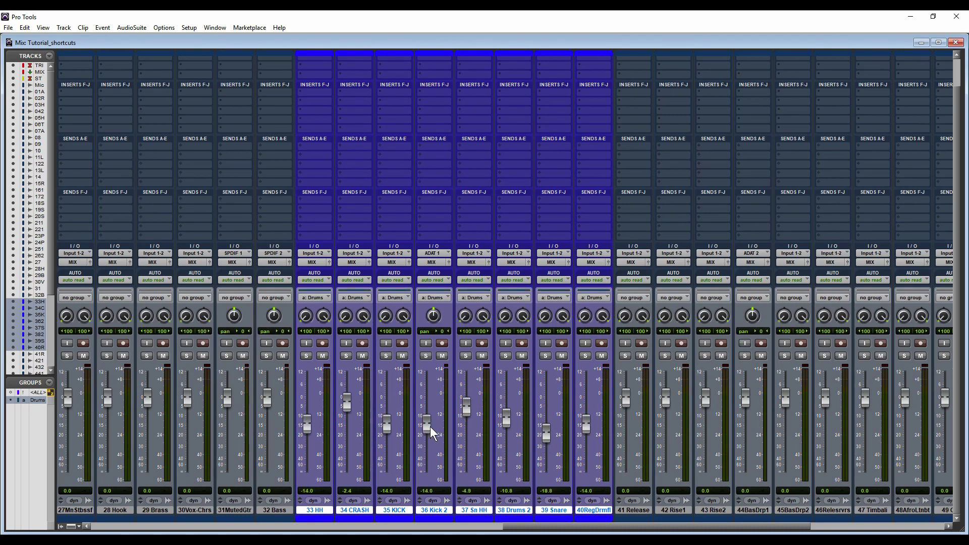
left_click(430, 426, "alt")
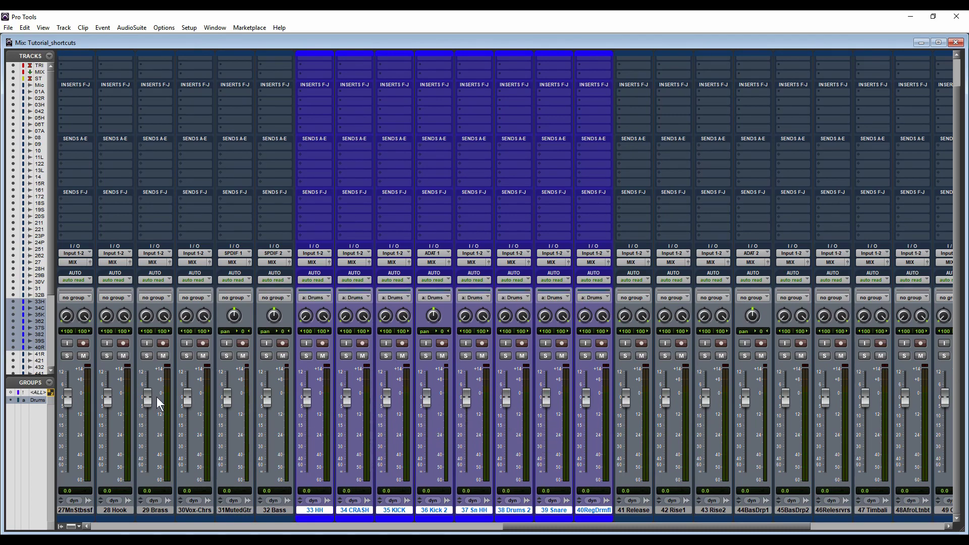
left_click(37, 401)
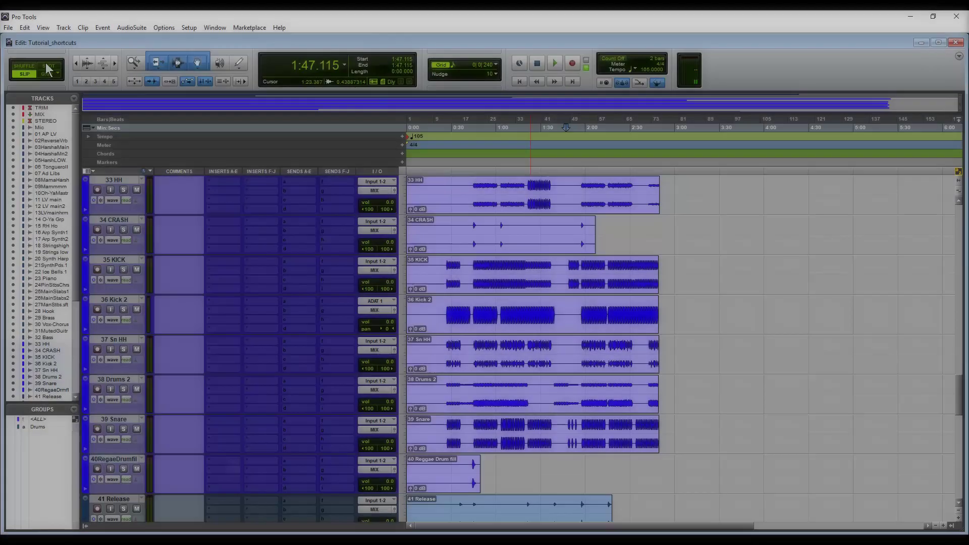
Trim the start of the 34 CRASH clip to a 1:43.431 length in Shuffle mode, and to a 0:26.778 start in Slip mode.
key("F1")
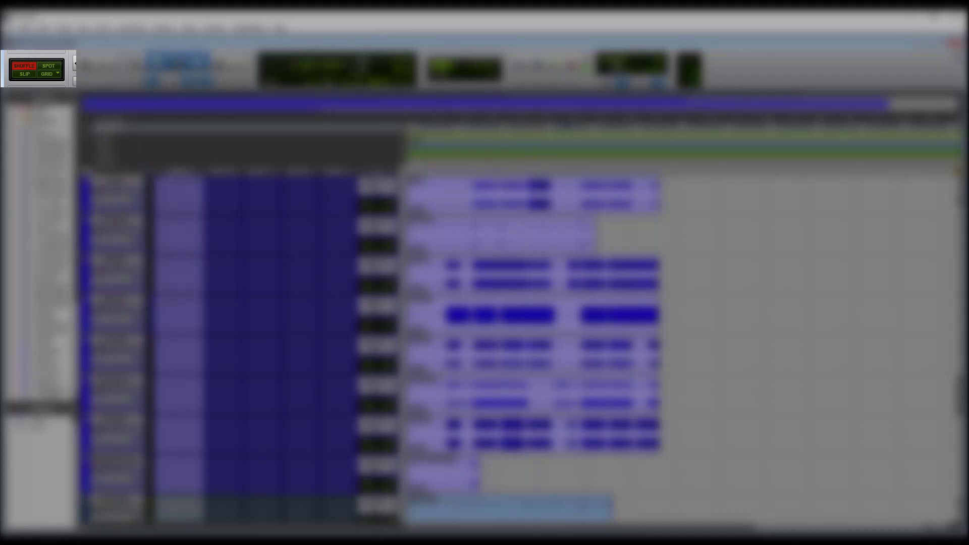
left_click_drag(410, 231, 423, 227)
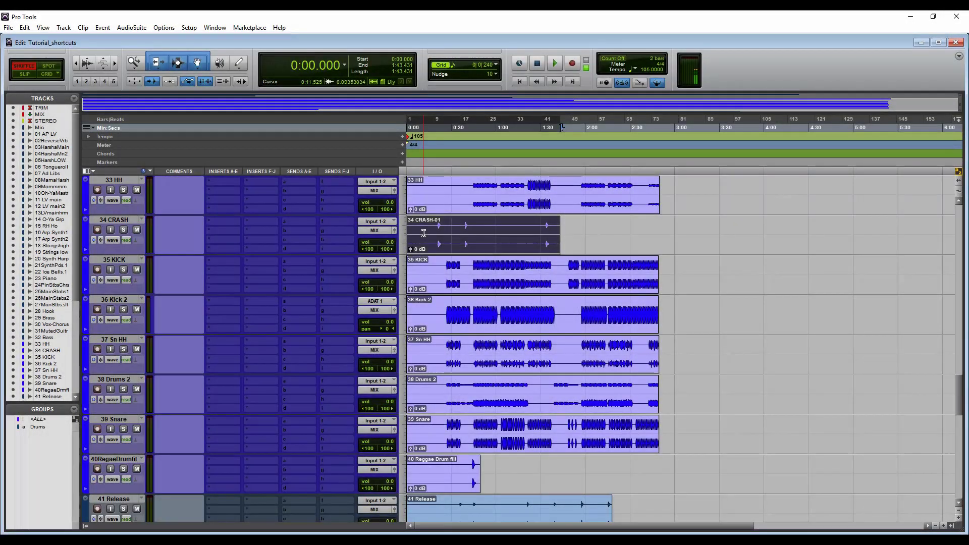
key("F2")
left_click_drag(424, 234, 448, 237)
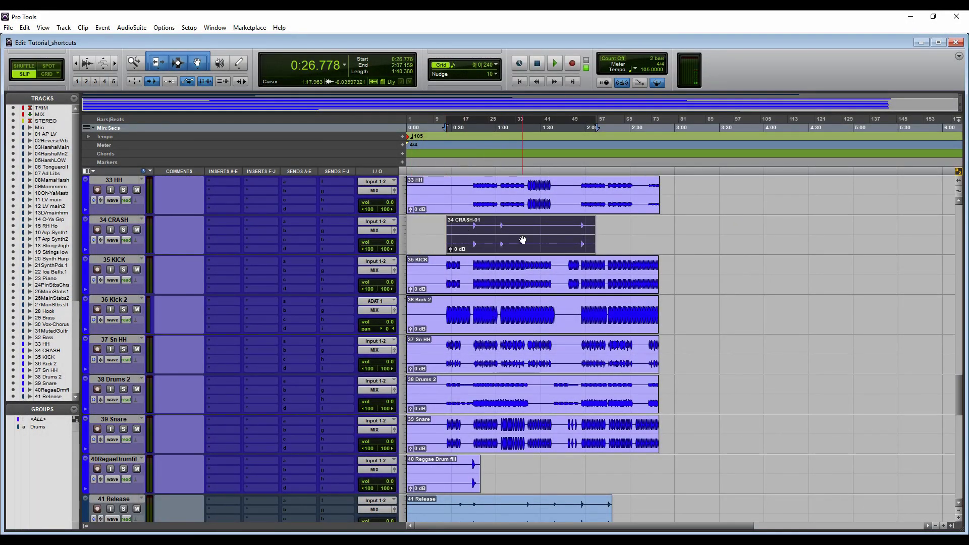
Try trimming the 34 CRASH clip's end to 2:02.702, undo the trims and move the full clip to start at 0:59.659.
left_click_drag(525, 239, 567, 242)
key("ctrl+z")
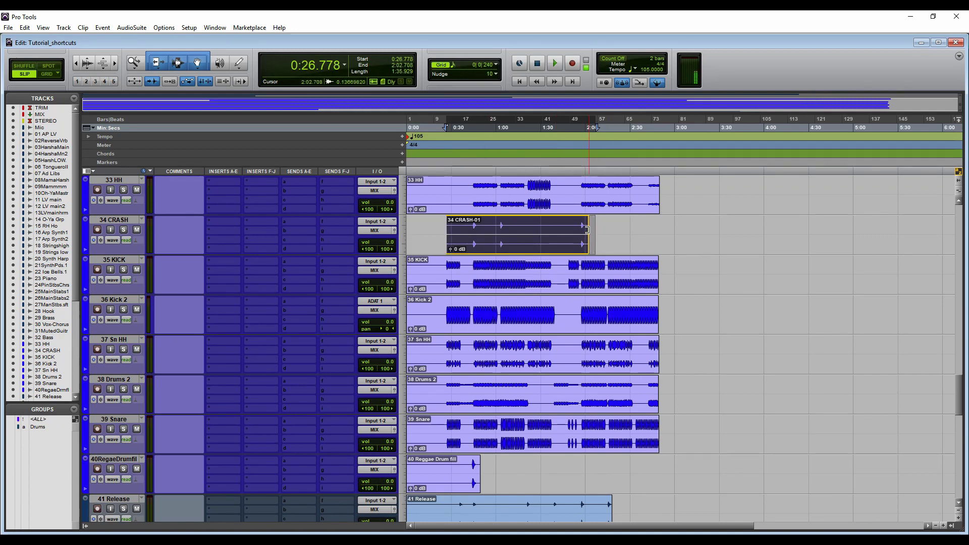
key("ctrl+z")
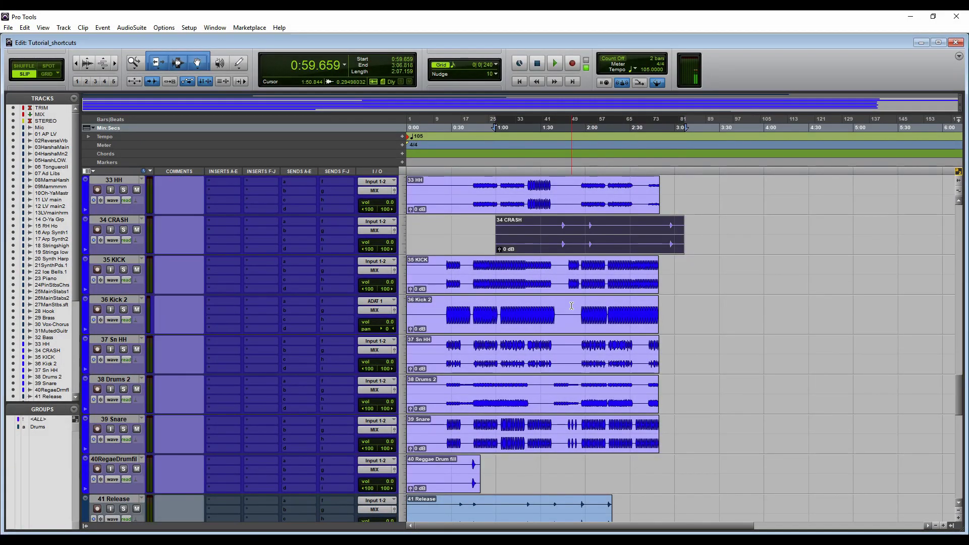
Switch to Spot mode and spot the 34 CRASH clip to its original time stamp of 1380:00.000.
key("F3")
left_click(586, 245)
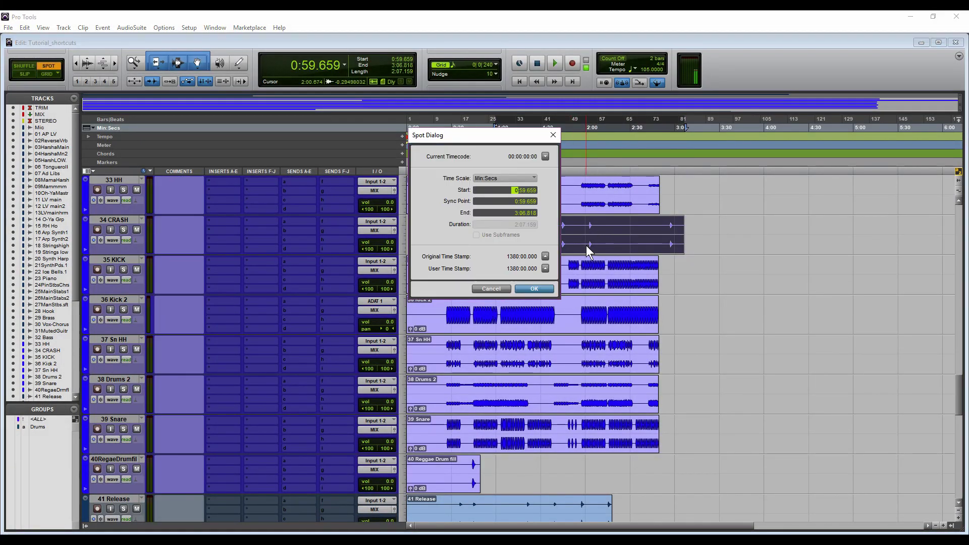
left_click(546, 257)
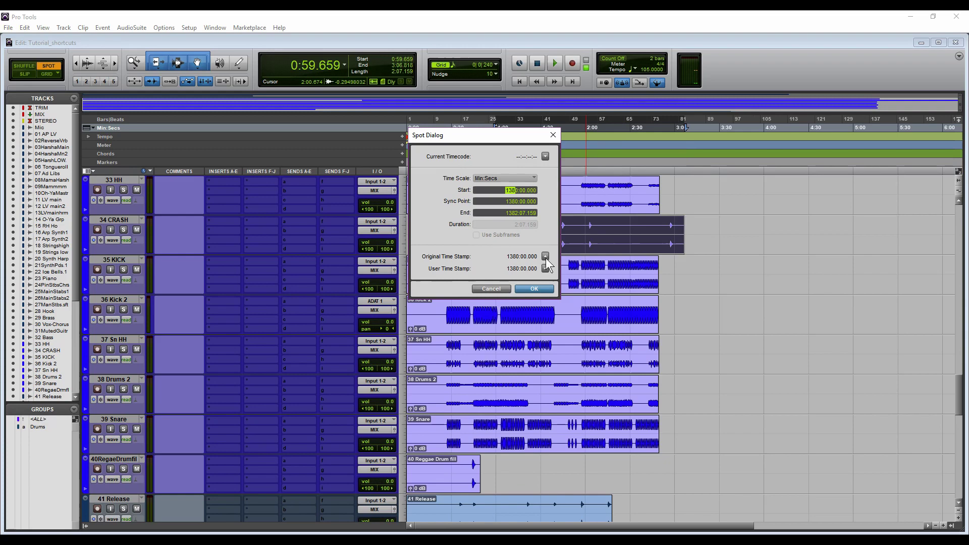
left_click(533, 289)
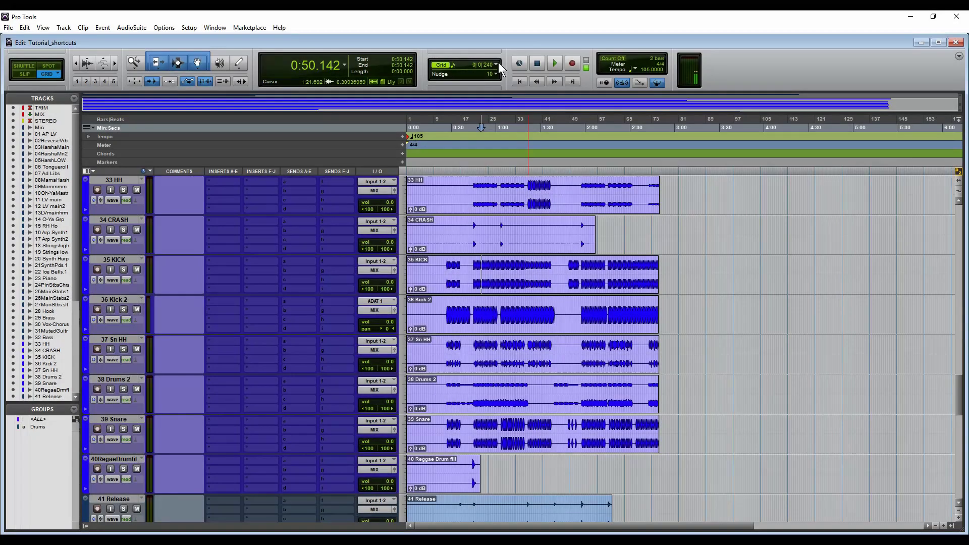
Set the grid value to 1/4 note and zoom in closely around 0:40.571 on 35 KICK.
left_click(497, 64)
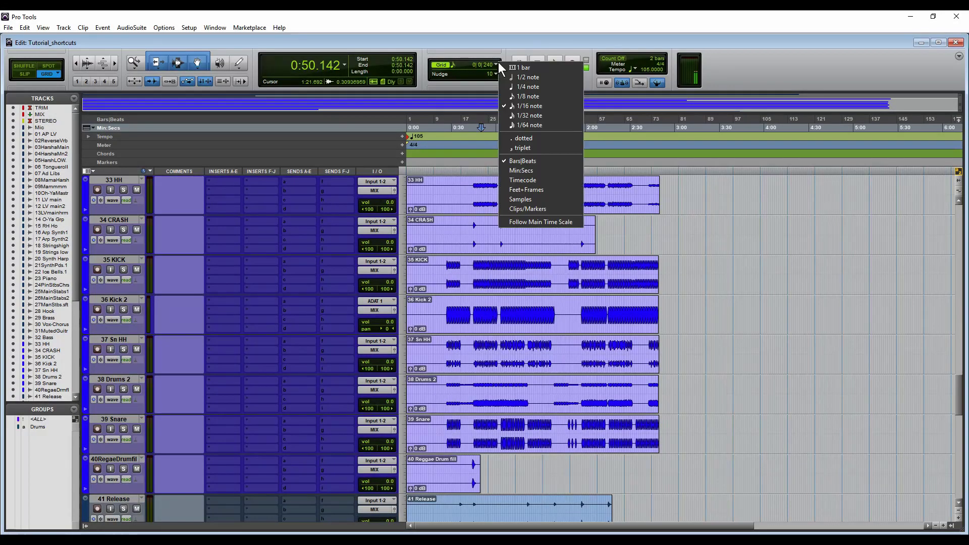
left_click(528, 87)
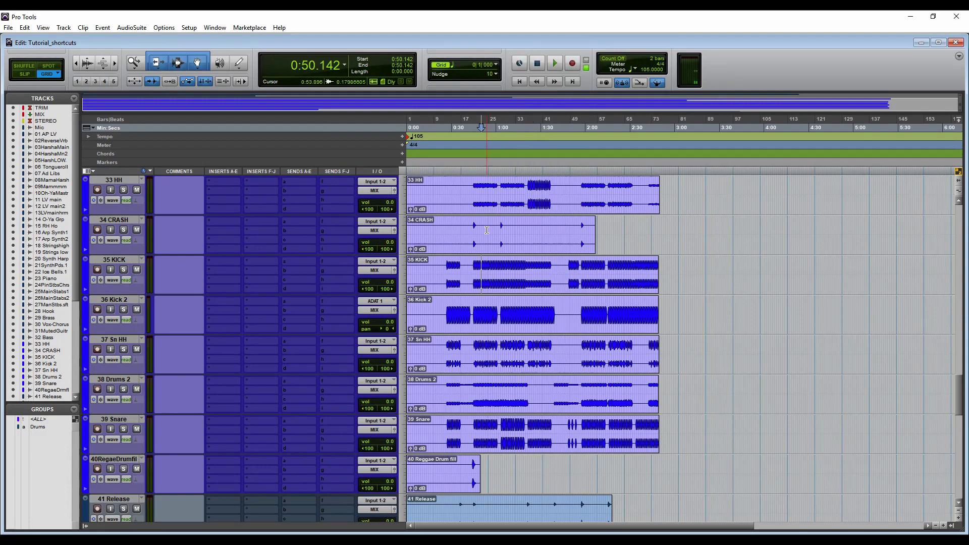
left_click(467, 259)
key("t")
key("t")
key("t")
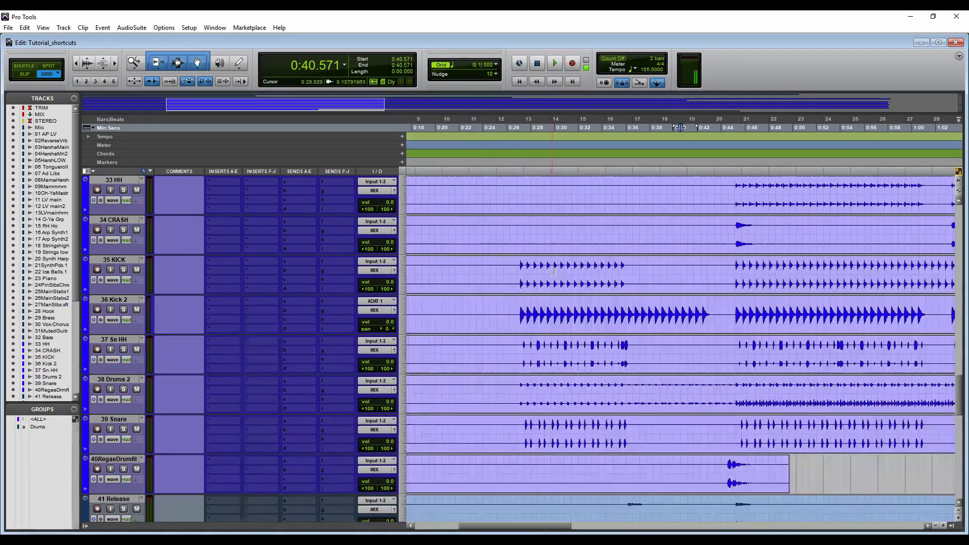
key("t")
key("t")
key("t")
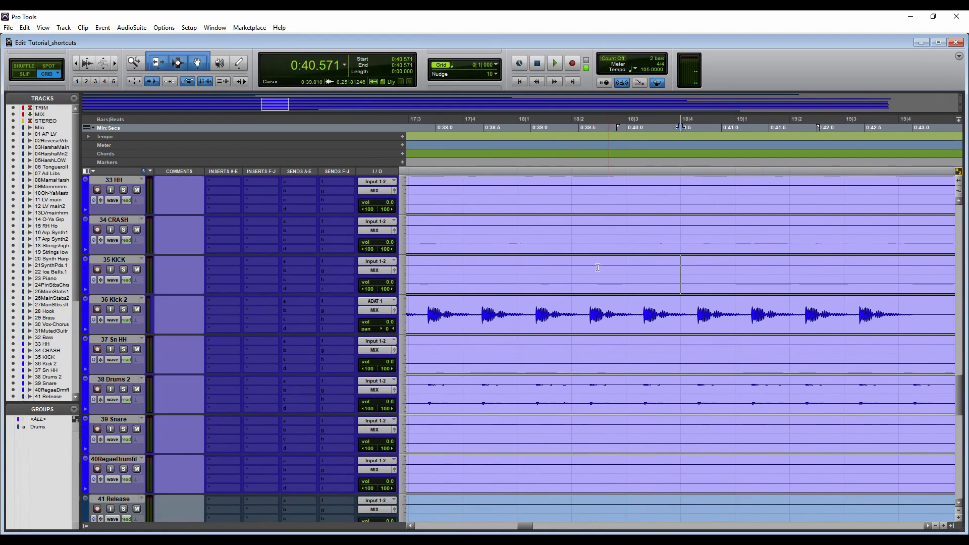
Select the grid-snapped range from 0:37.714 to 0:38.857 on 35 KICK, and place the insertion point at 0:37.714 on 36 Kick 2.
left_click_drag(574, 268, 733, 267)
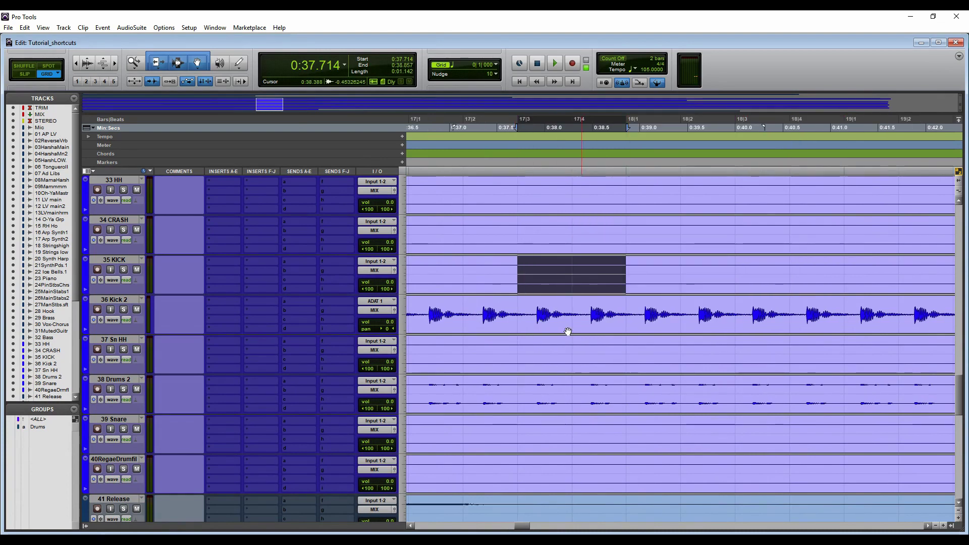
left_click(530, 327)
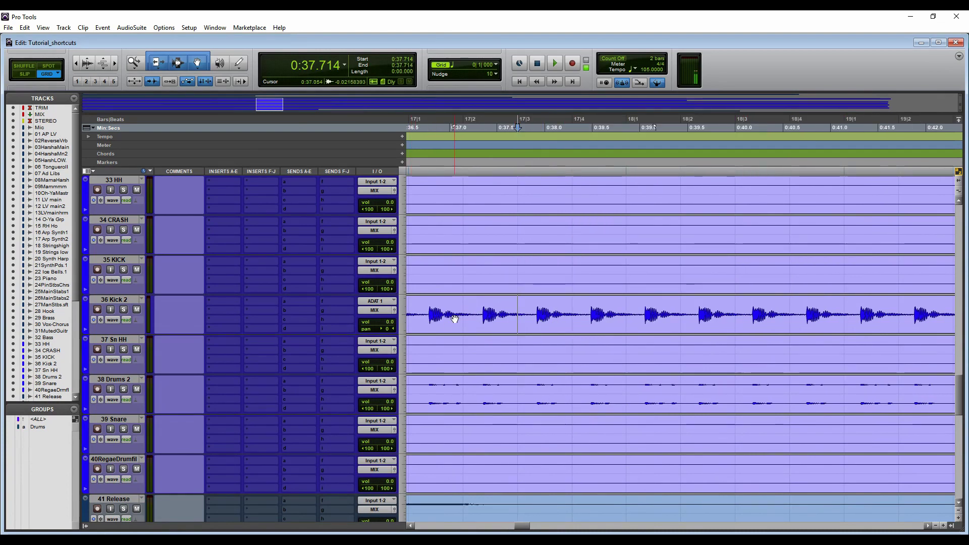
Switch to Relative Grid mode and select the 36 Kick 2 hit between transients from 0:37.924 to 0:38.490.
key("F4")
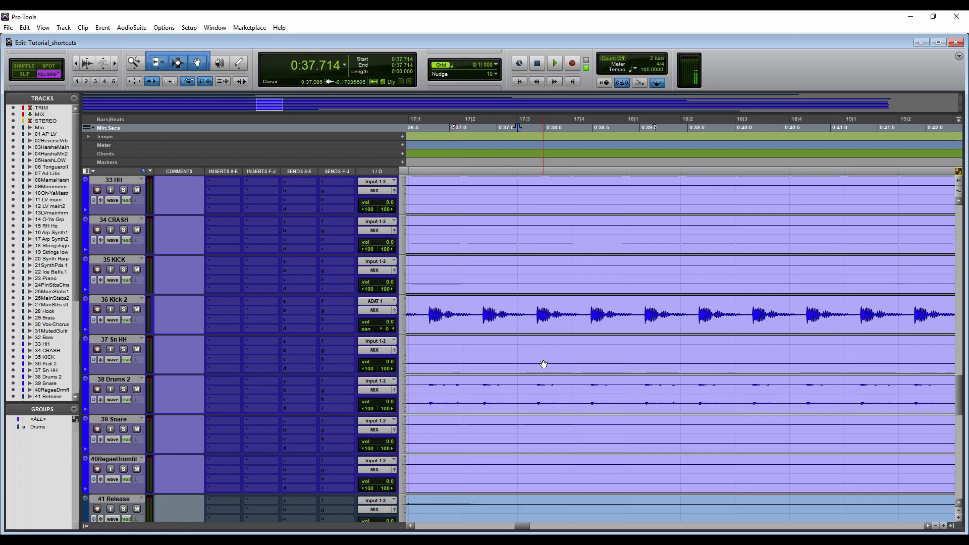
key("Tab")
key("shift+Tab")
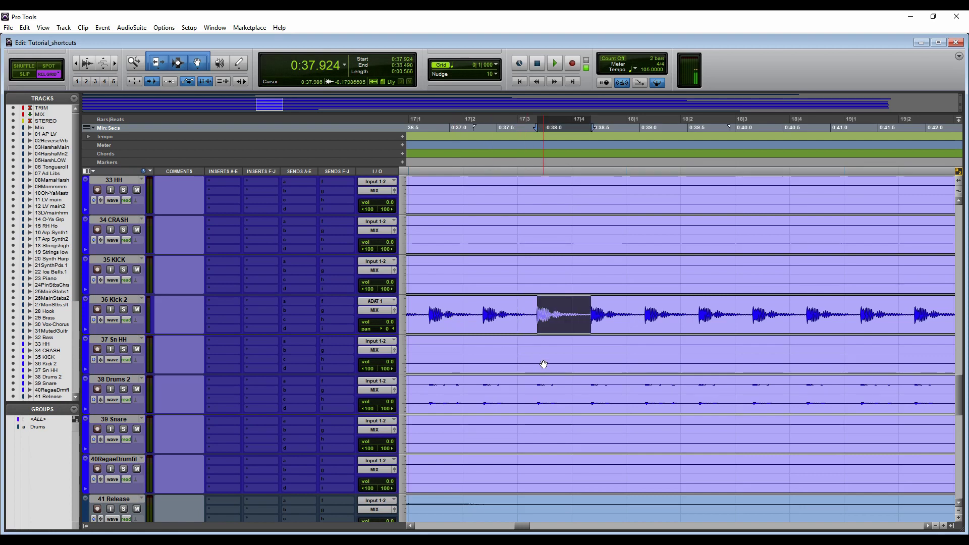
key("shift+Tab")
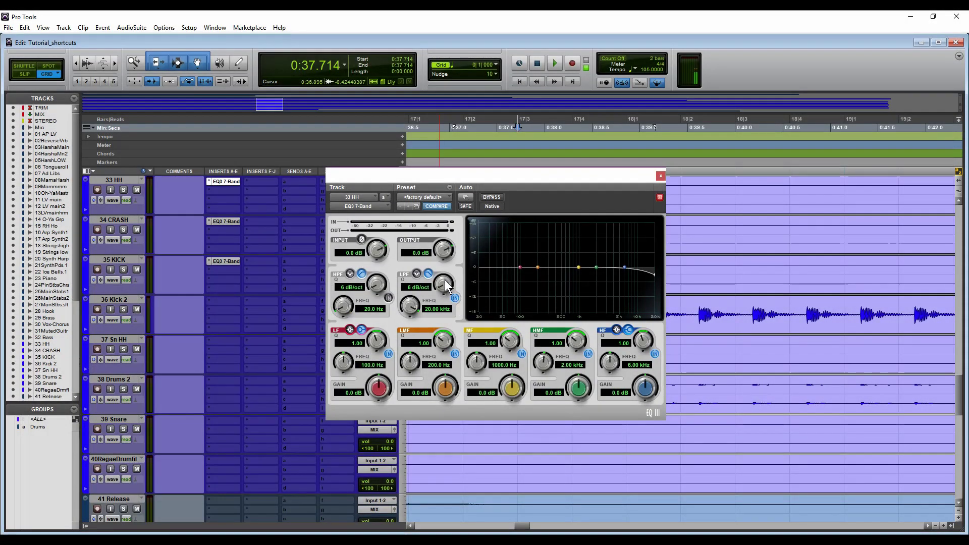
Set the low-pass filter of the EQ3 7-Band on 33 HH to 24 dB/oct at 20.00 kHz.
left_click_drag(448, 286, 447, 274)
mouse_move(410, 309)
left_mouse_down()
mouse_move(384, 399)
mouse_move(424, 314)
mouse_move(413, 307)
left_mouse_up()
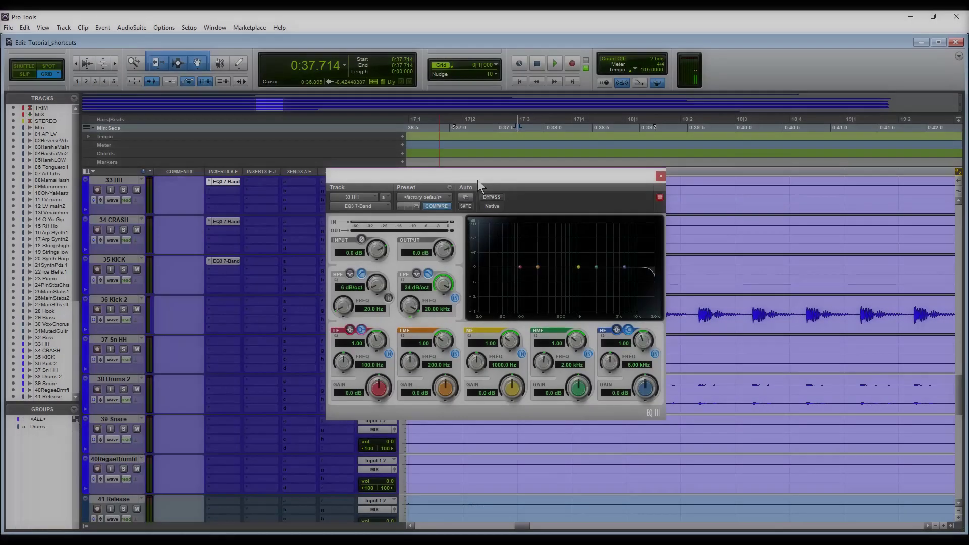
Show the low-pass frequency automation lane on 33 HH and lower the EQ3 7-Band low-pass filter frequency to 737.8 Hz.
left_click_drag(477, 179, 483, 333)
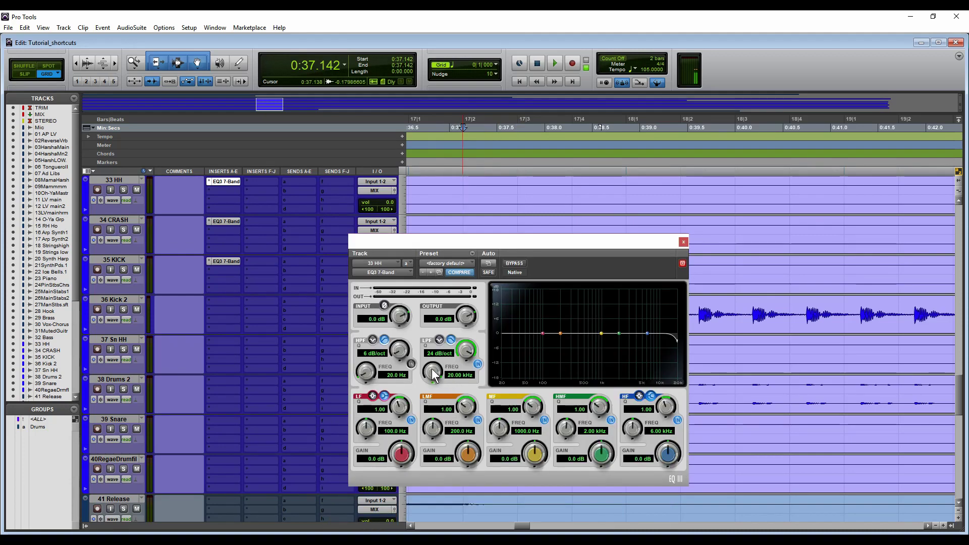
left_click(431, 371, "ctrl+super")
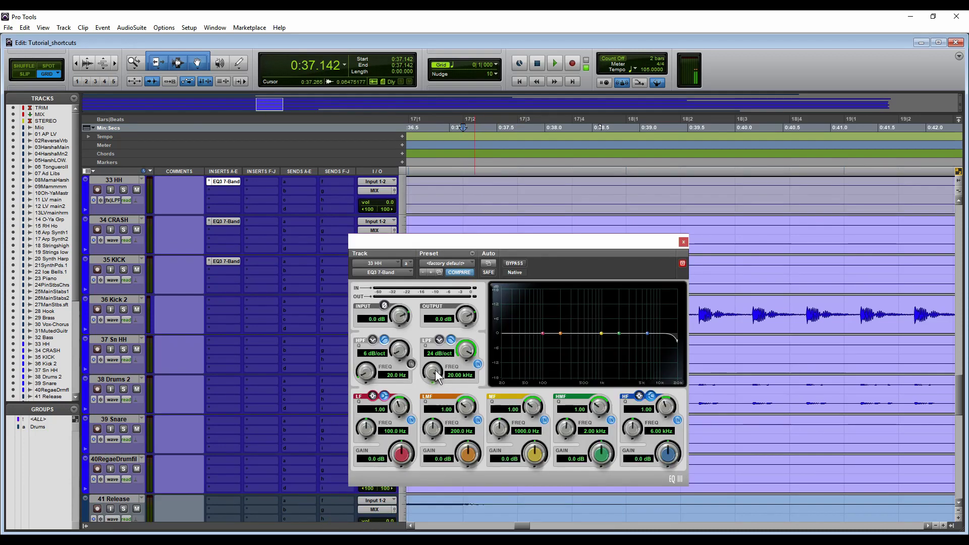
left_click_drag(435, 371, 424, 408)
left_click_drag(430, 374, 429, 389)
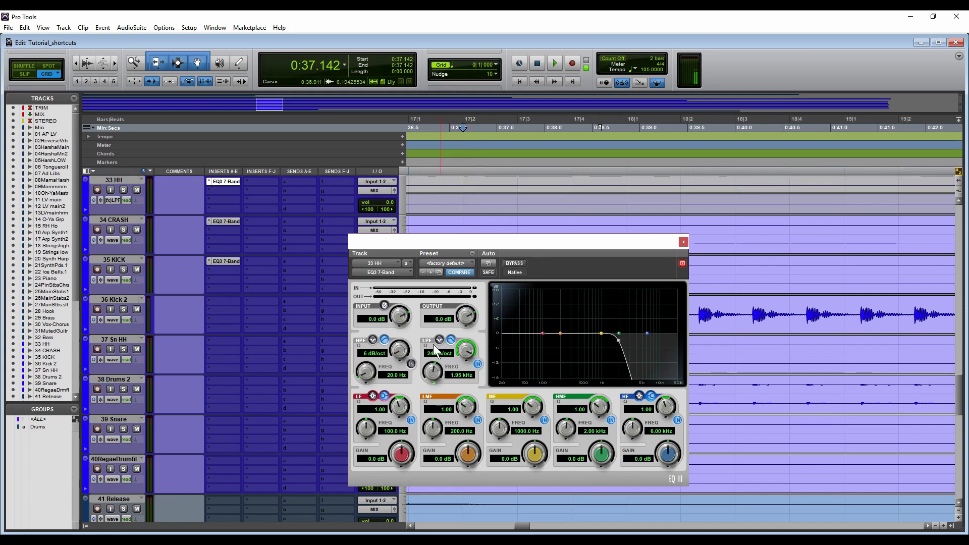
left_click_drag(432, 372, 431, 394)
Return 33 HH to waveform view and disable automation for the EQ3 7-Band Low-Pass Freq parameter.
left_click(107, 201)
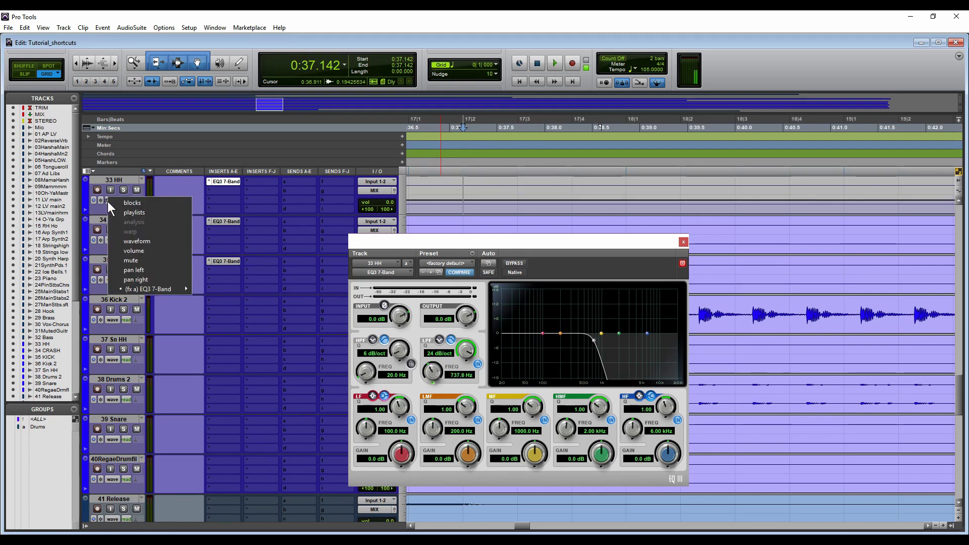
mouse_move(153, 292)
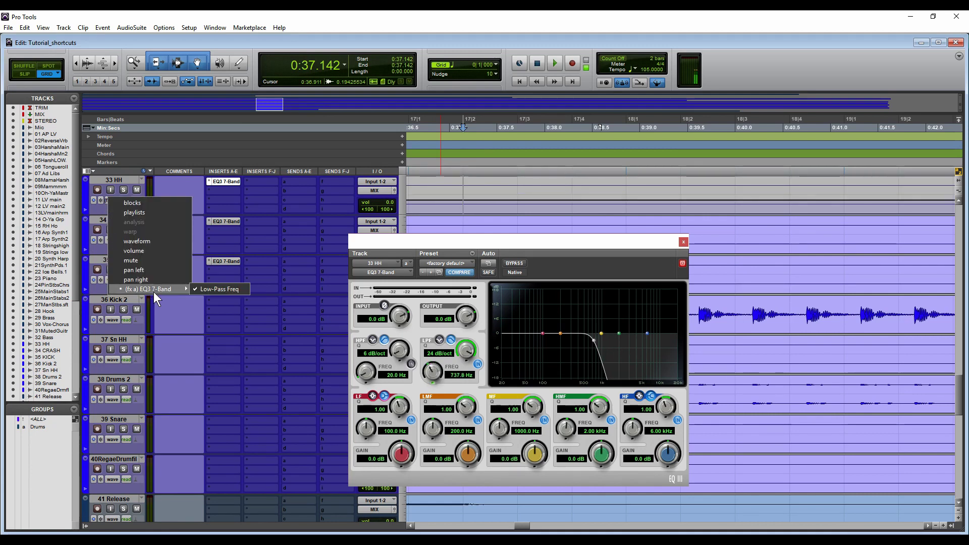
left_click(158, 241)
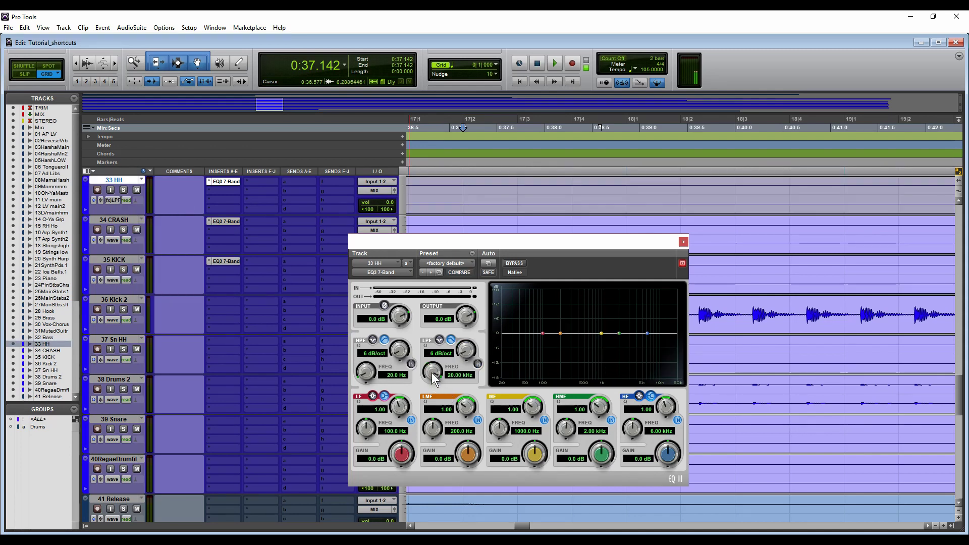
right_click(432, 373)
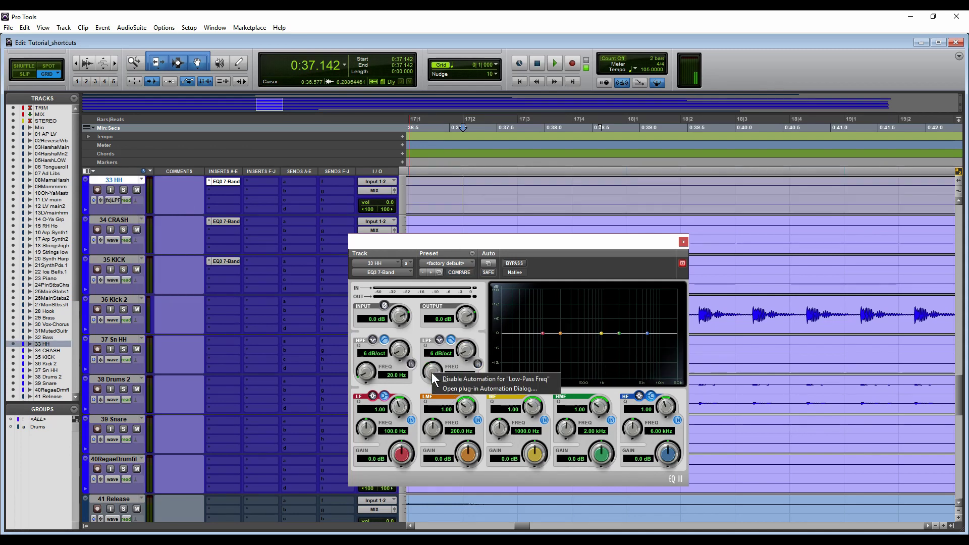
left_click(475, 379)
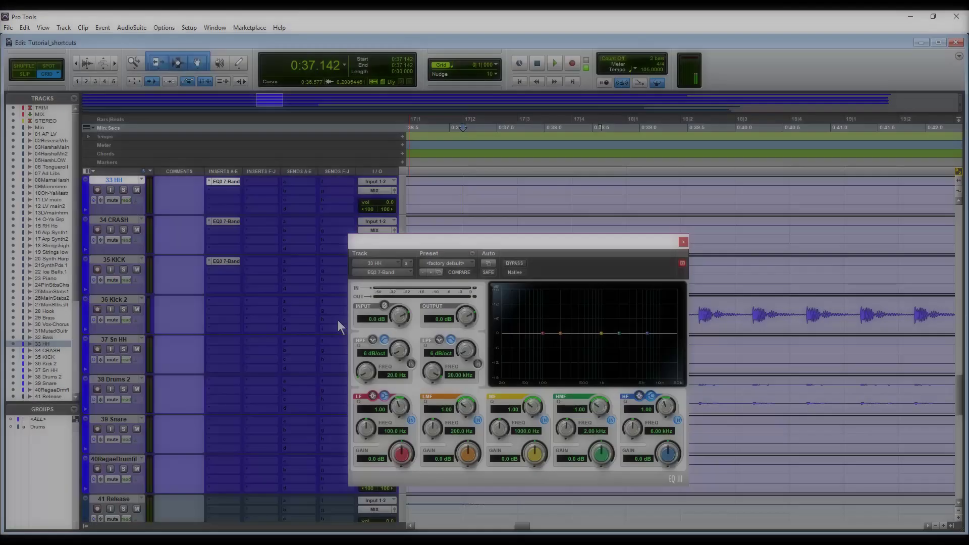
Cycle the view of all tracks through pan left and pan right, and back to waveform.
key("ctrl+super+Right")
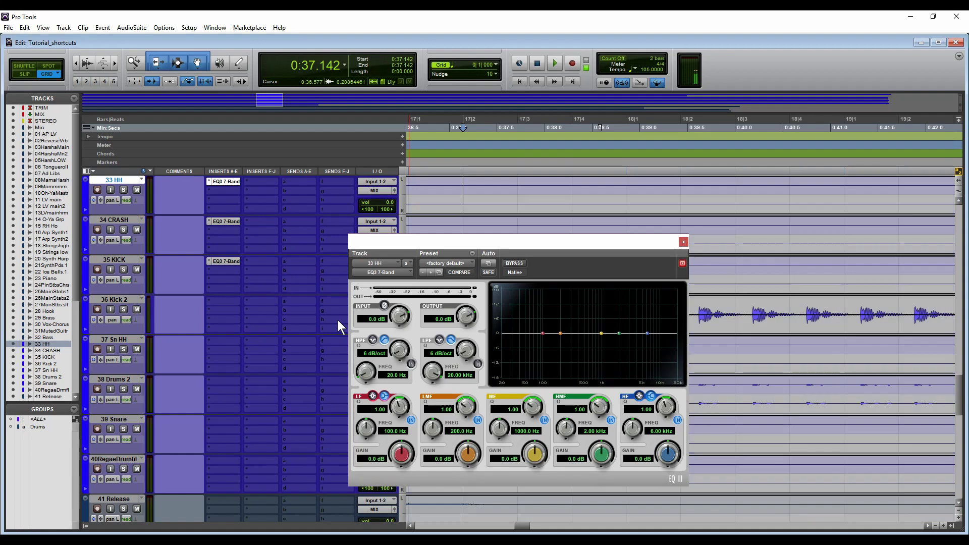
key("ctrl+super+Right")
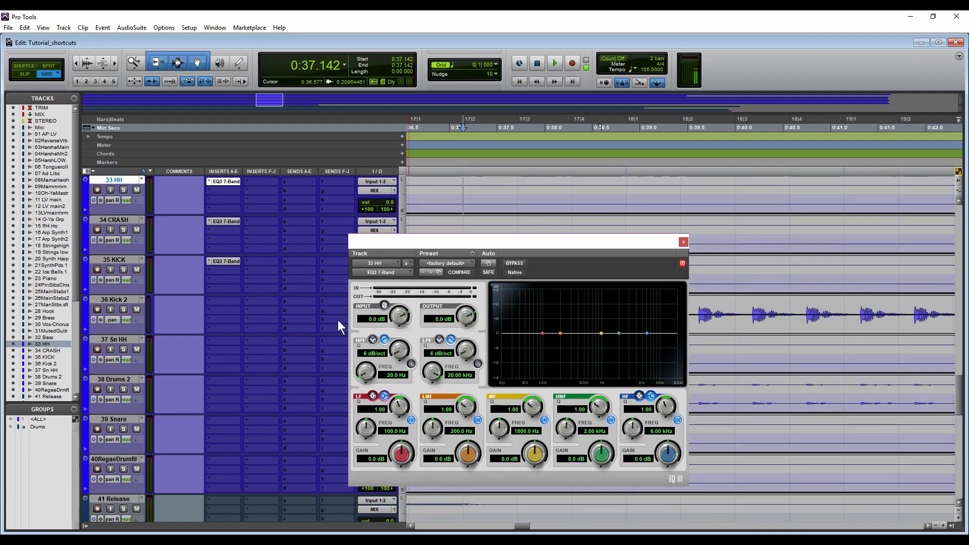
key("ctrl+super+Left")
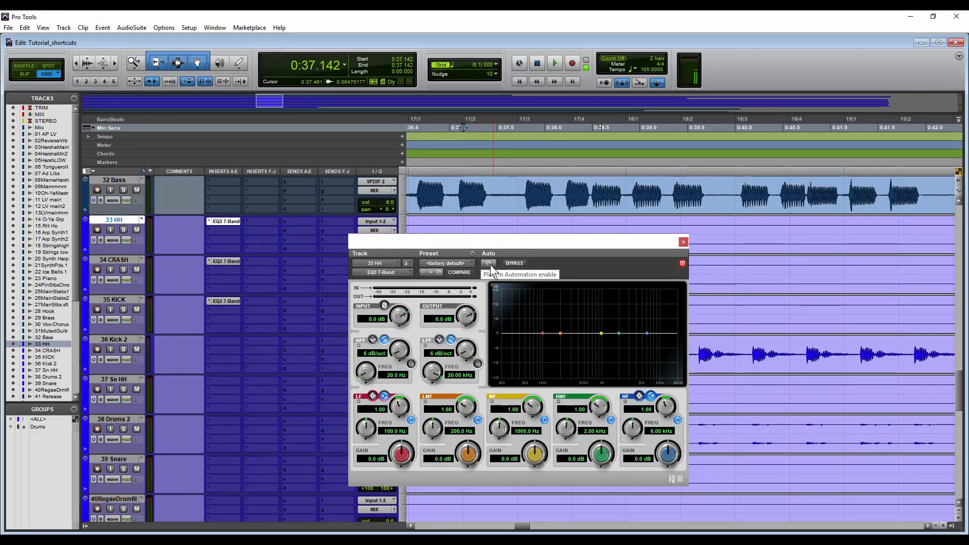
Enable automation for all parameters of the EQ3 7-Band and CLA-76 on 33 HH, and show the CLA-76 Output automation lane.
left_click(488, 265, "ctrl+alt+super")
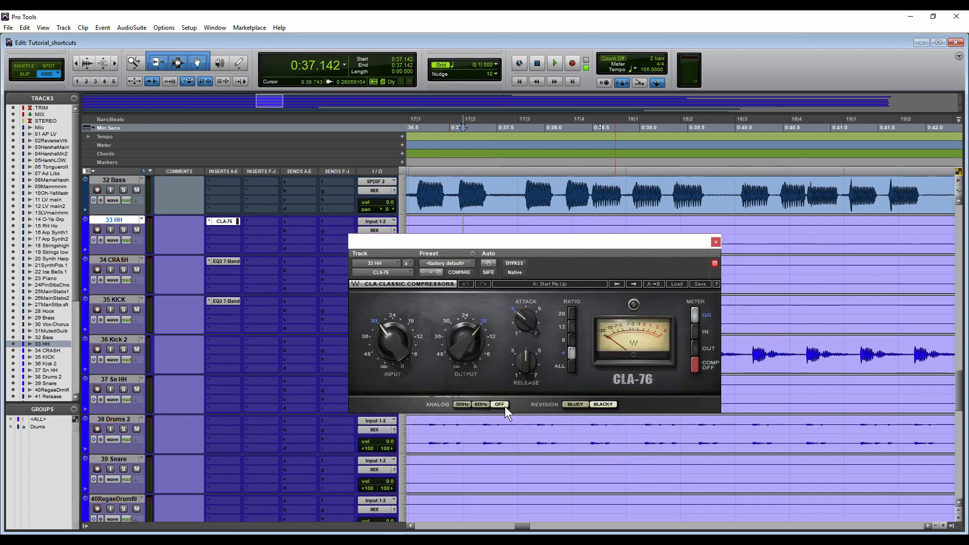
left_click(489, 263, "ctrl+alt+super")
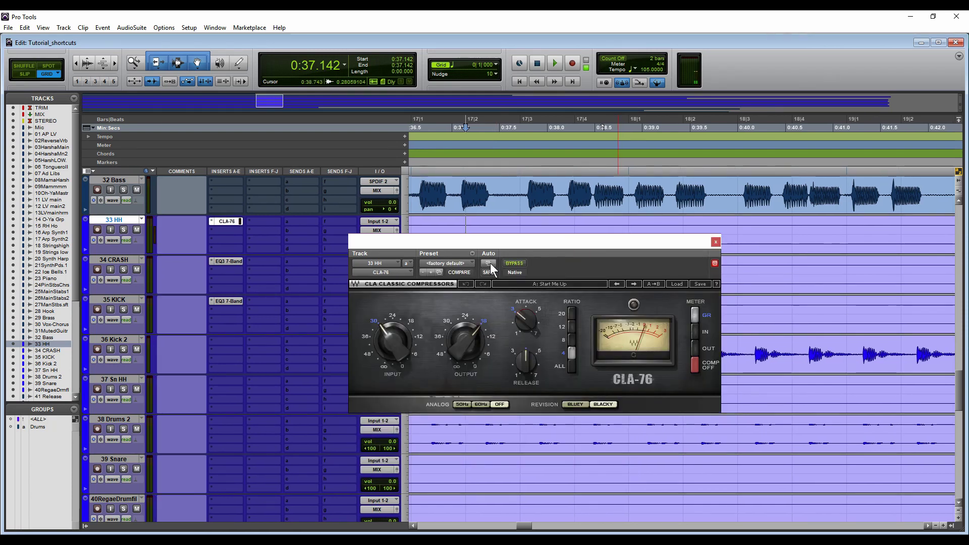
left_click(529, 321, "ctrl+super")
left_click_drag(545, 237, 548, 292)
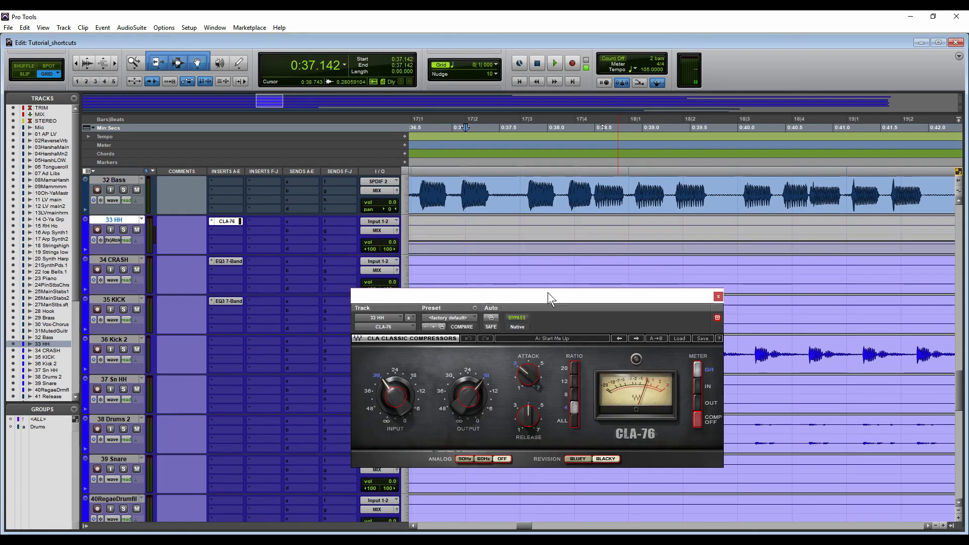
left_click(469, 401, "ctrl+super")
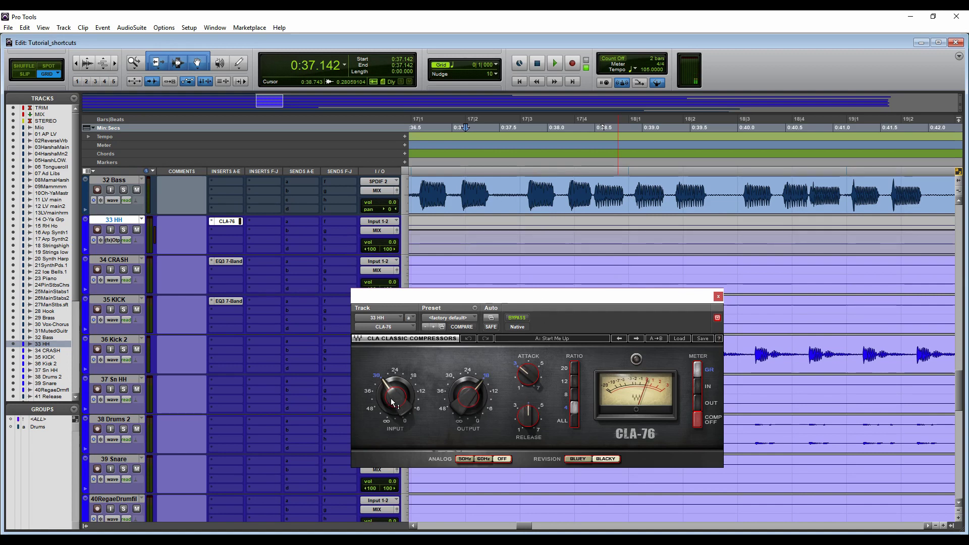
Set the CLA-76 Input to -6.1 and adjust its Output level with the Output automation lane shown on 33 HH.
left_click_drag(472, 398, 472, 404)
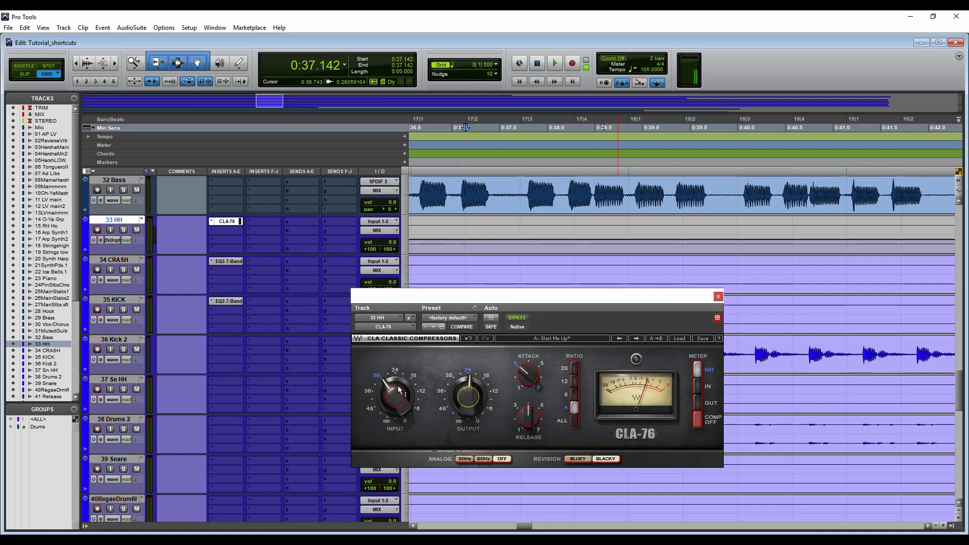
left_click_drag(400, 398, 400, 413)
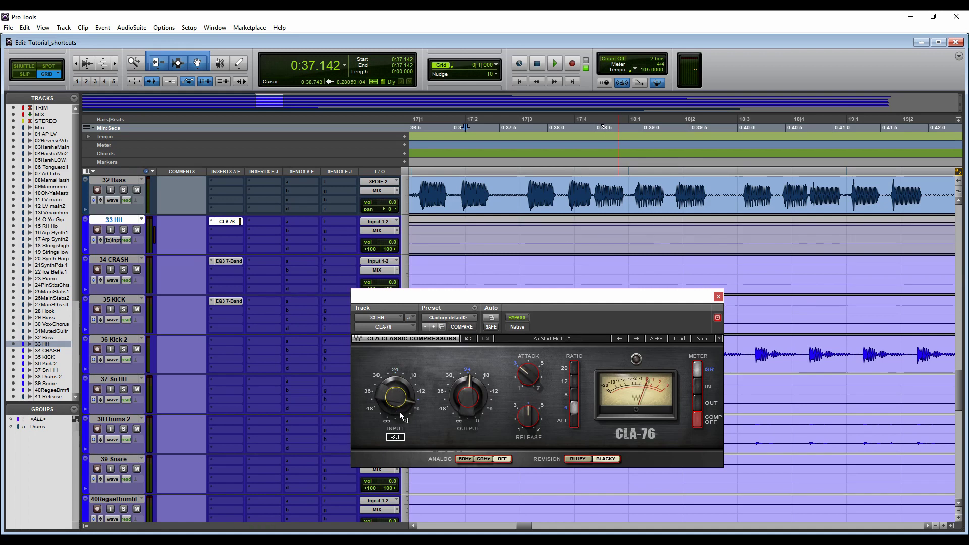
left_click(471, 395, "ctrl+super")
left_click_drag(471, 396, 472, 391)
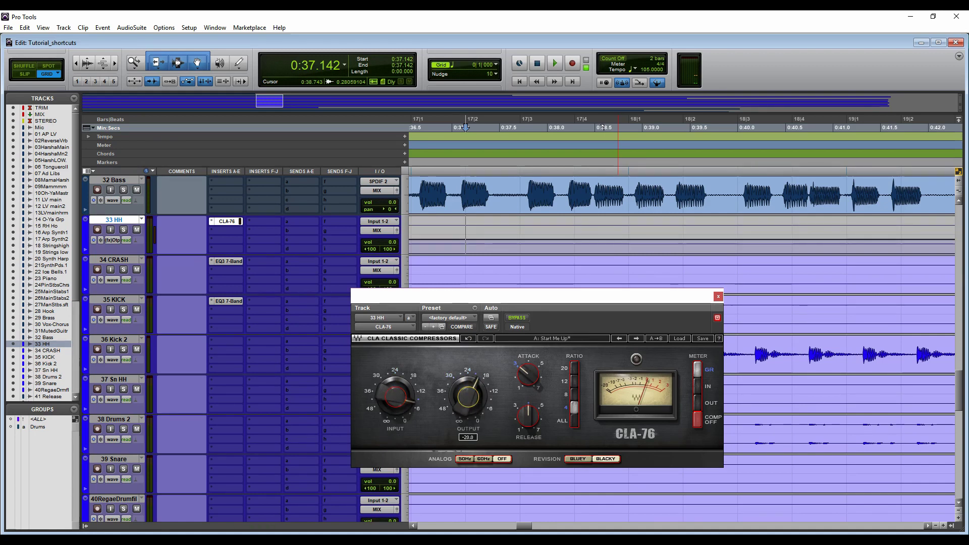
Show the CLA-76 Release automation lane on 33 HH and adjust the Release setting.
left_click(526, 415, "ctrl+super")
left_click_drag(526, 416, 527, 421)
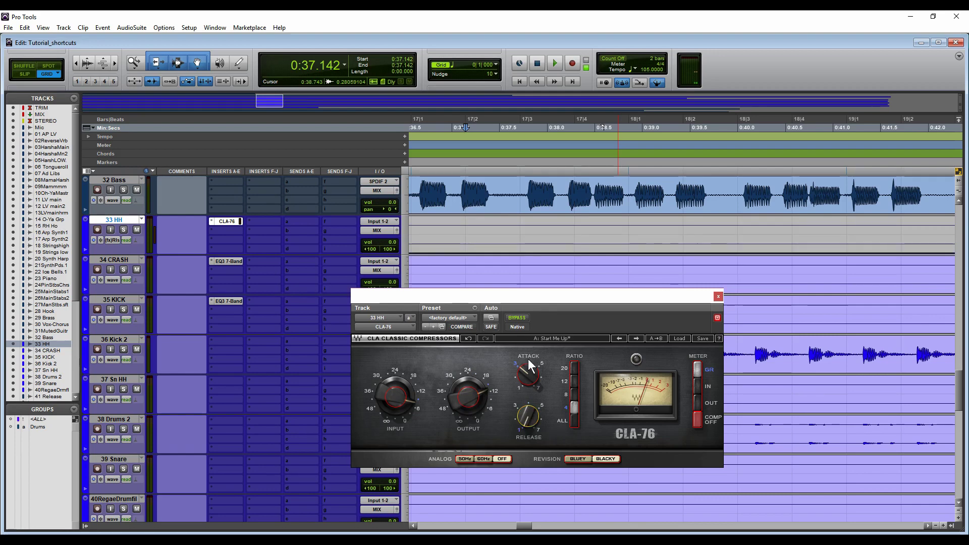
left_click(494, 317, "ctrl+super")
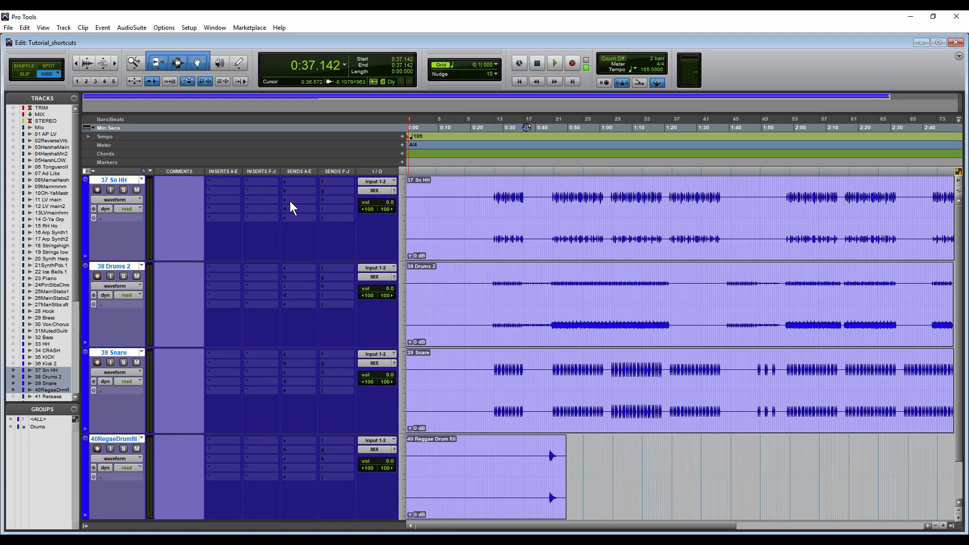
Set the input to Input 3-4 and the output to Bus 5-6 on all four selected drum tracks at once.
left_click(377, 182)
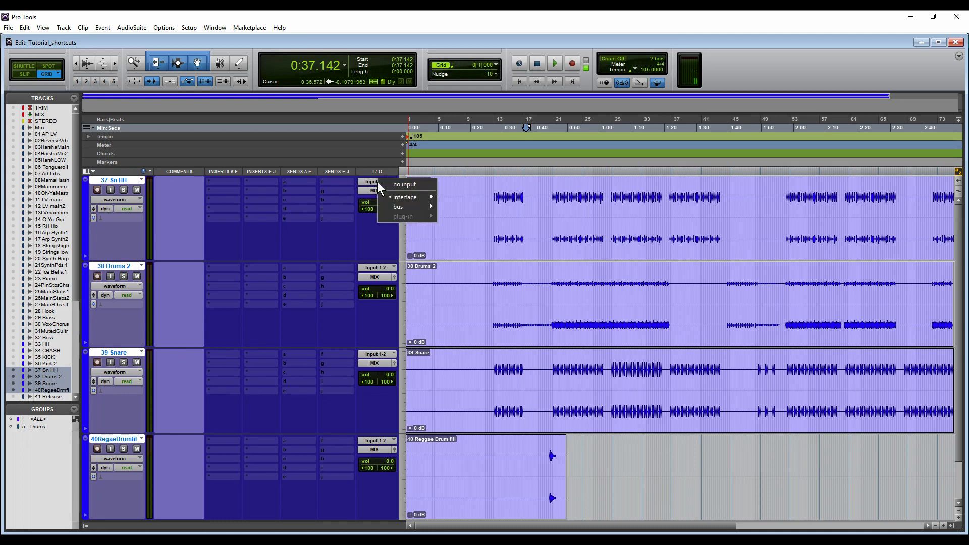
mouse_move(406, 198)
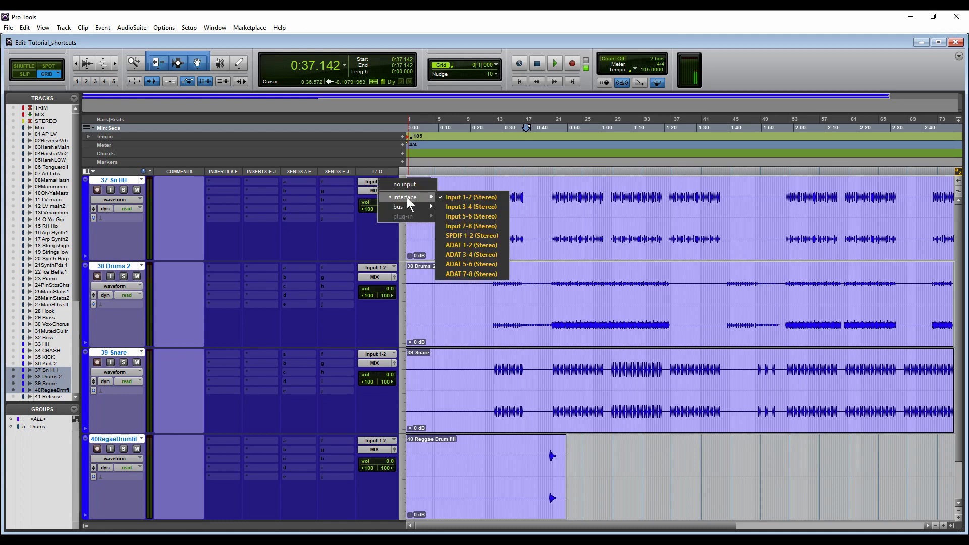
left_click(470, 208, "alt+shift")
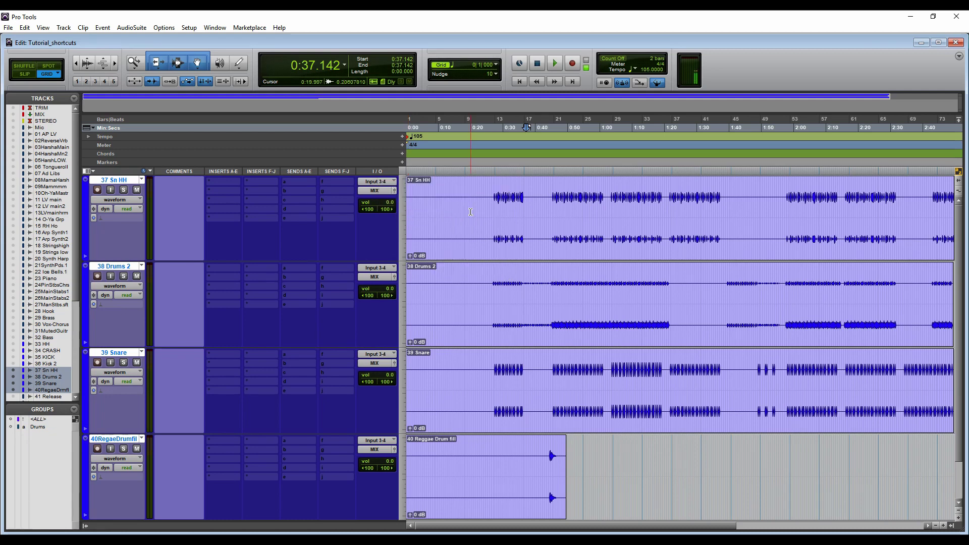
left_click(378, 192)
mouse_move(397, 210)
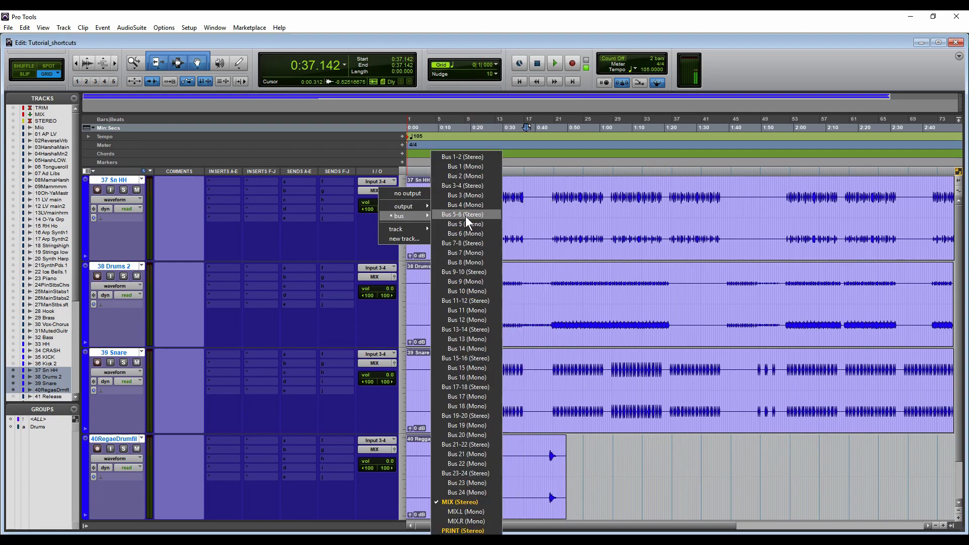
left_click(466, 216, "alt+shift")
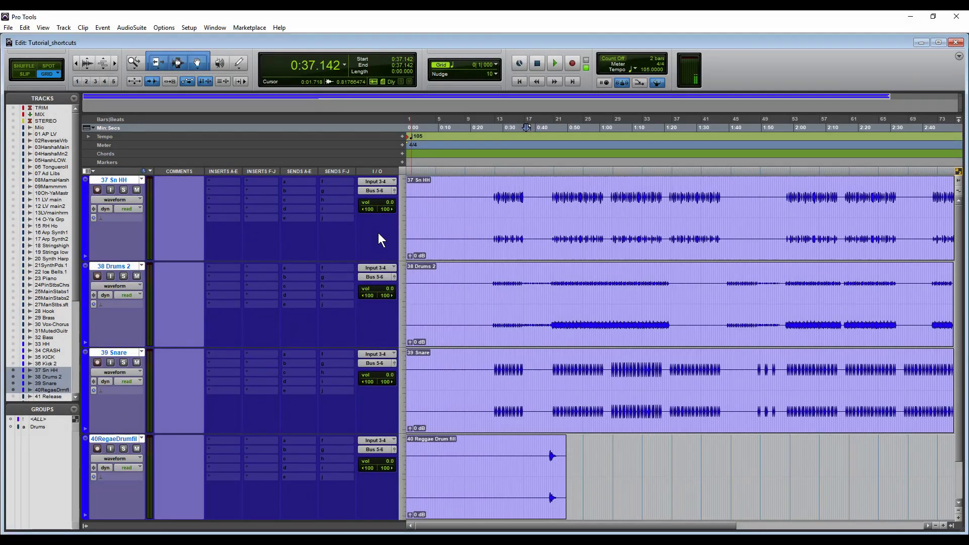
Assign cascading inputs from Input 1-2 to 7-8 and cascading outputs from Bus 1-2 to 7-8 across the four selected tracks.
left_click(378, 183)
mouse_move(419, 196)
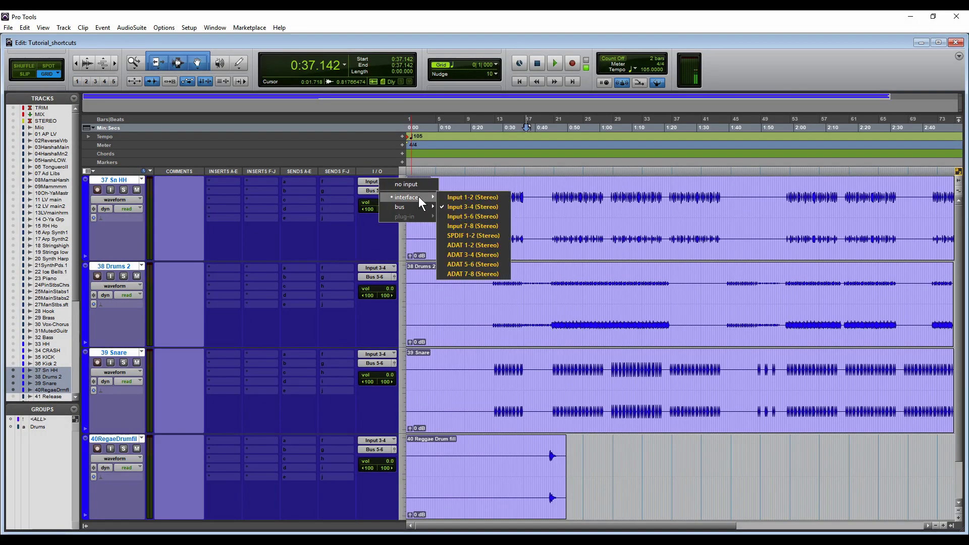
left_click(464, 196, "ctrl+alt")
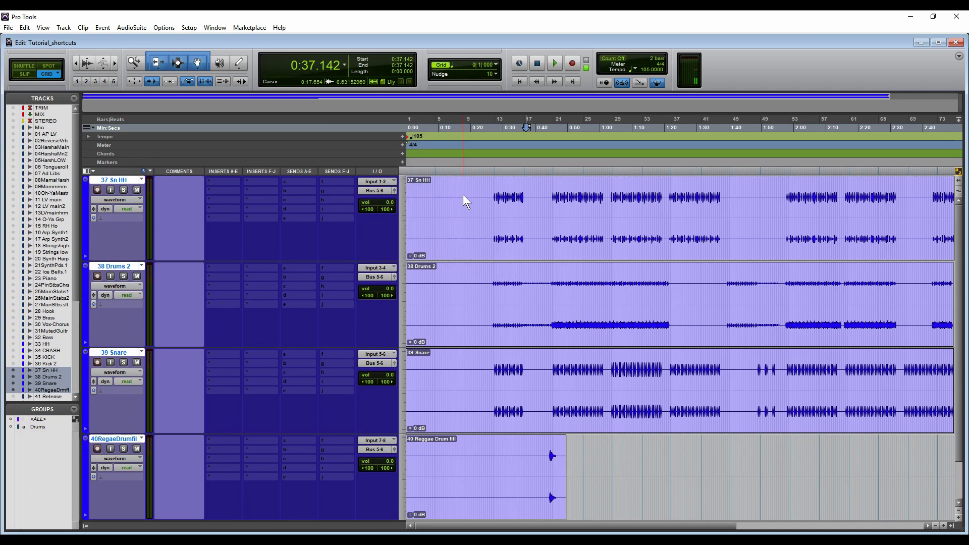
left_click(380, 192)
mouse_move(399, 215)
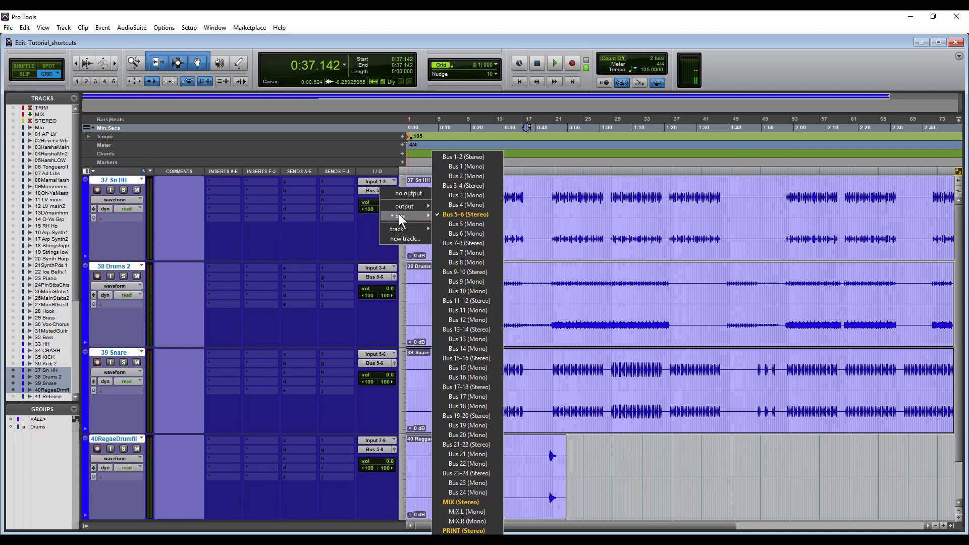
left_click(459, 157, "ctrl+alt")
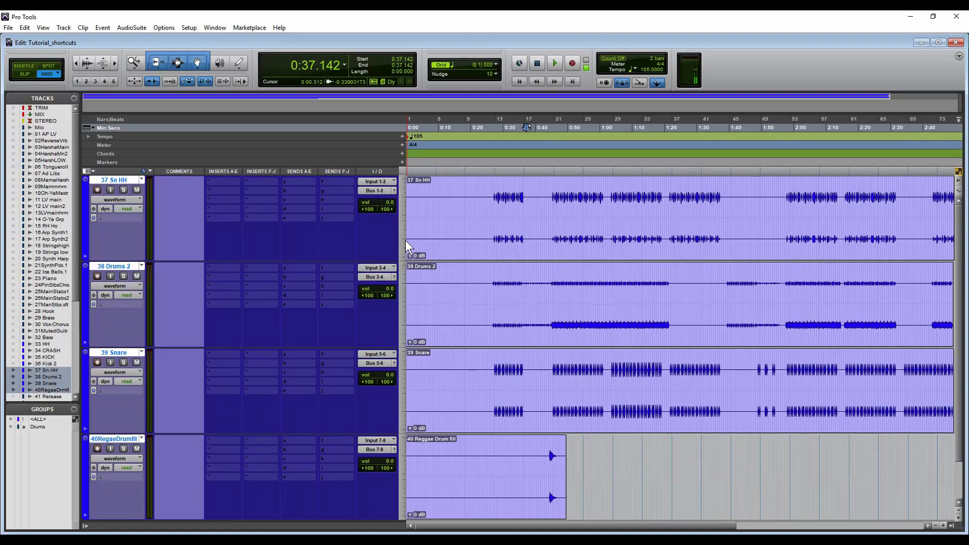
Rewind the session, and fast-forward the playback position to 0:28.393.
key("KP_1")
key("KP_1")
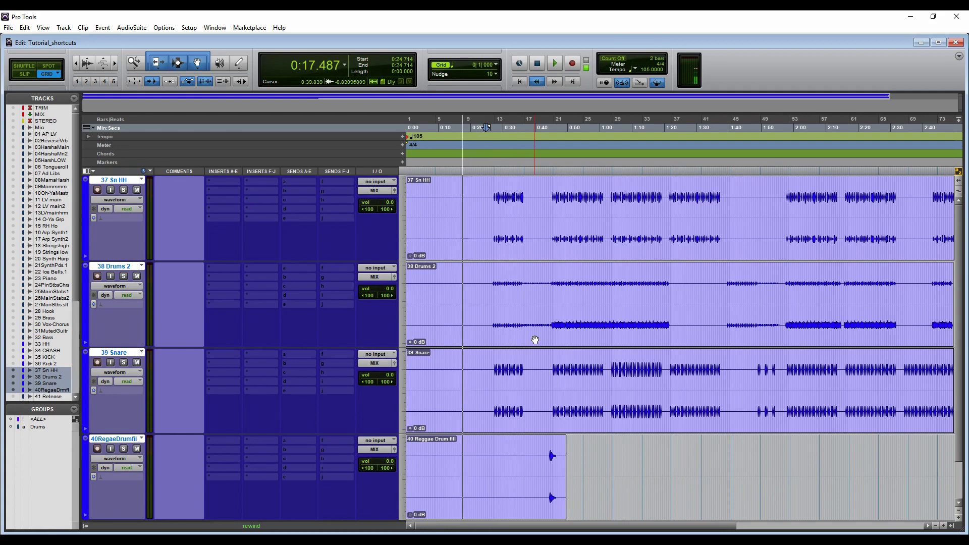
key("KP_2")
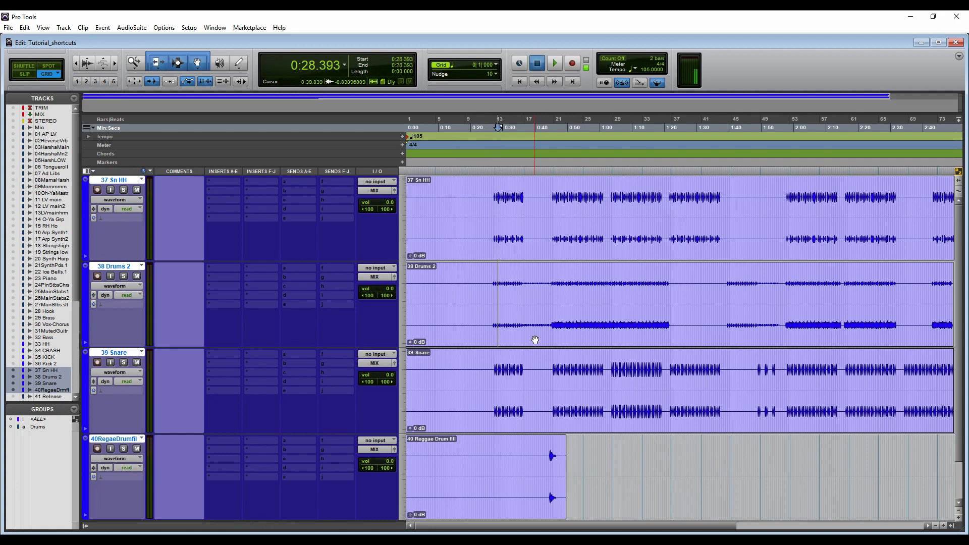
Toggle loop playback for the transport.
key("KP_4")
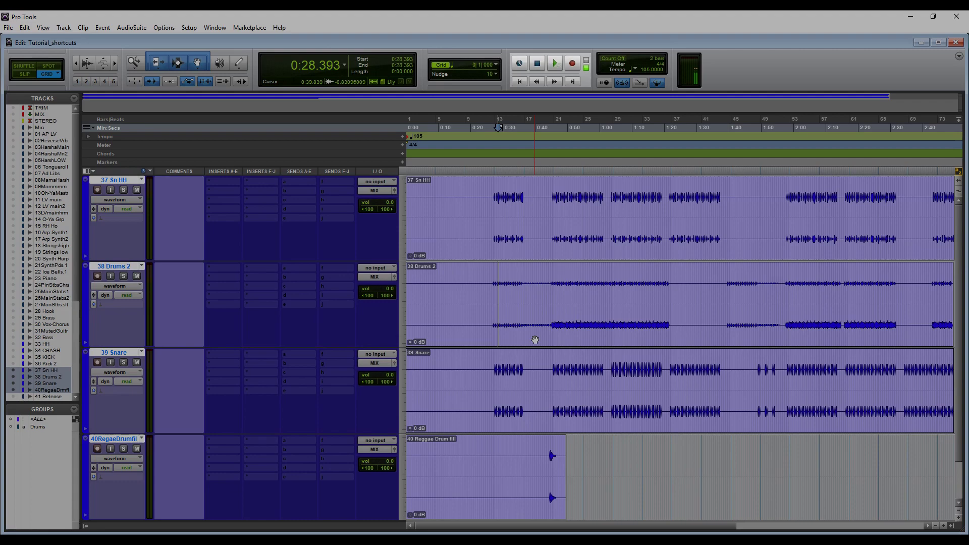
key("ctrl+shift+l")
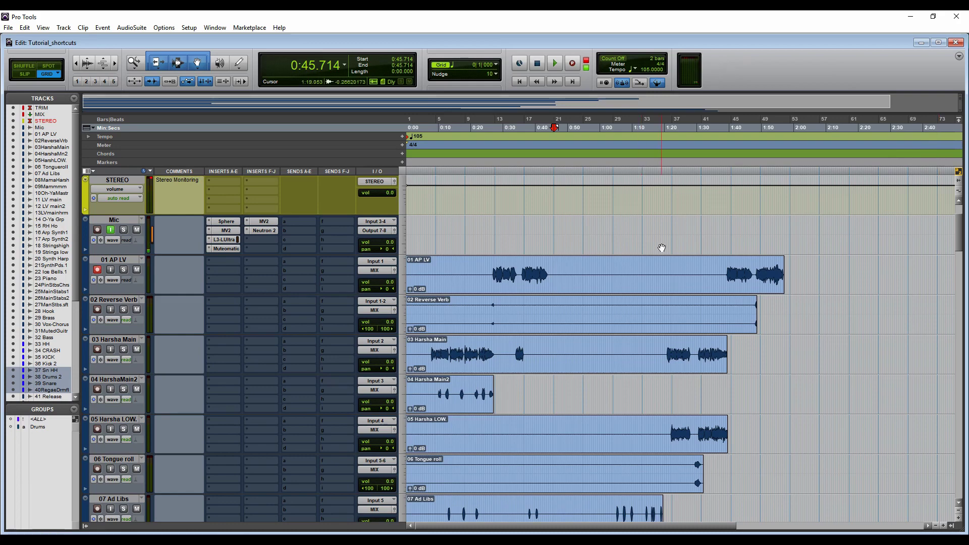
Stop the transport and start recording on the record-armed 01 AP LV track.
key("space")
key("KP_3")
key("KP_3")
key("KP_3")
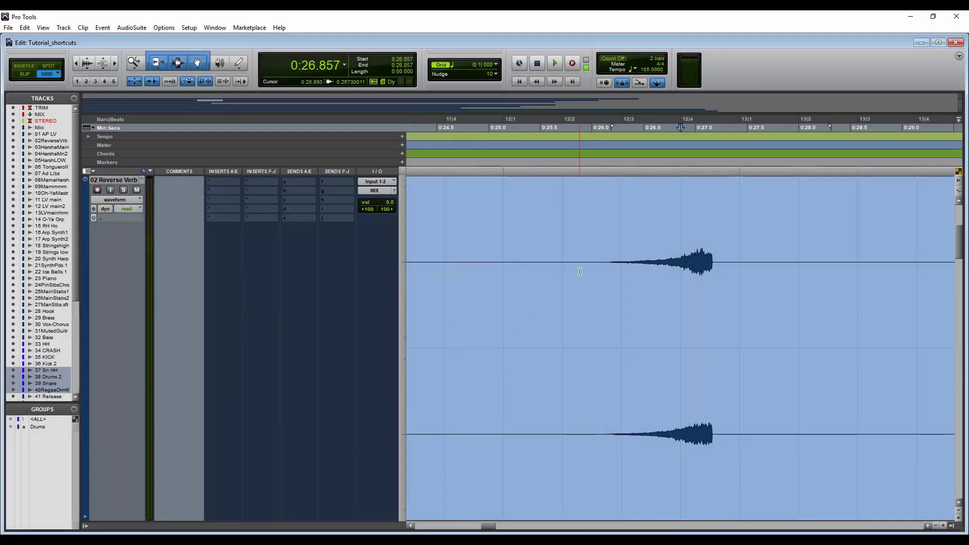
Separate the 0:25.714–0:28.000 range on 02 Reverse Verb into its own clip and nudge it in 10-sample increments.
left_click_drag(579, 272, 798, 323)
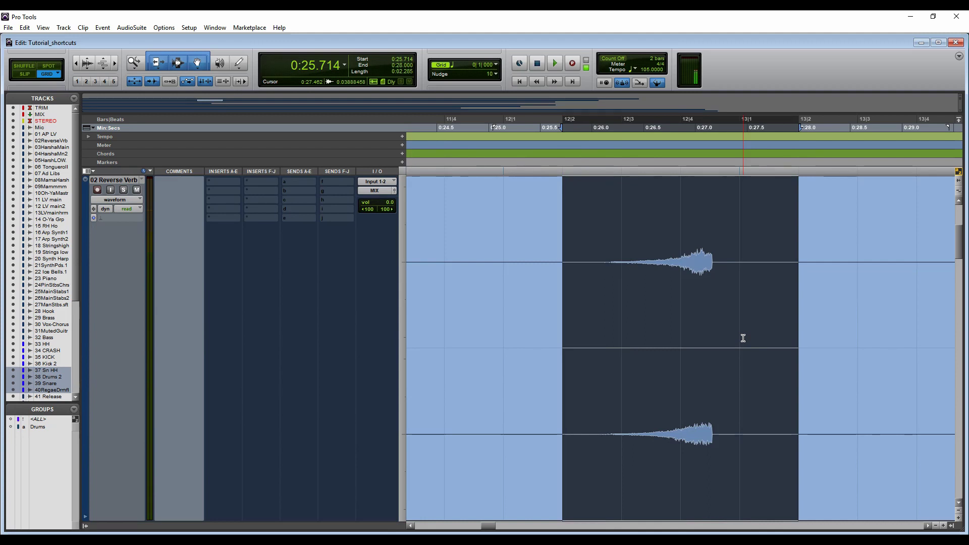
key("ctrl+e")
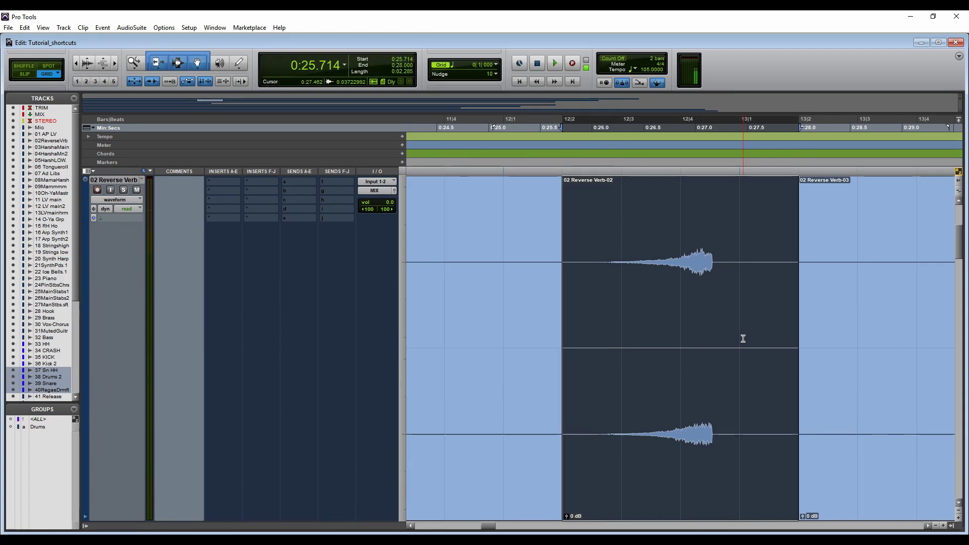
key("KP_Add")
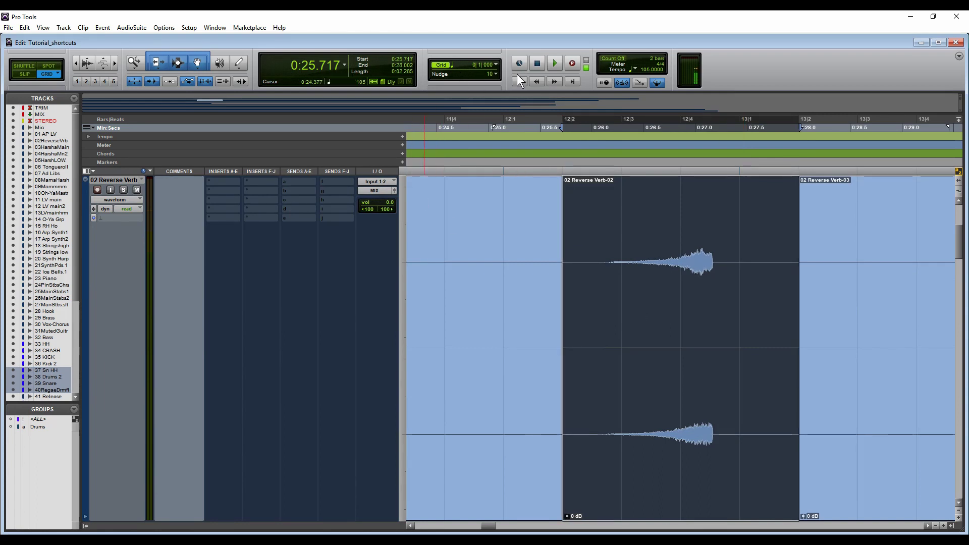
Change the nudge scale to Bars|Beats and set the nudge value to a 1/8 note.
left_click(495, 74)
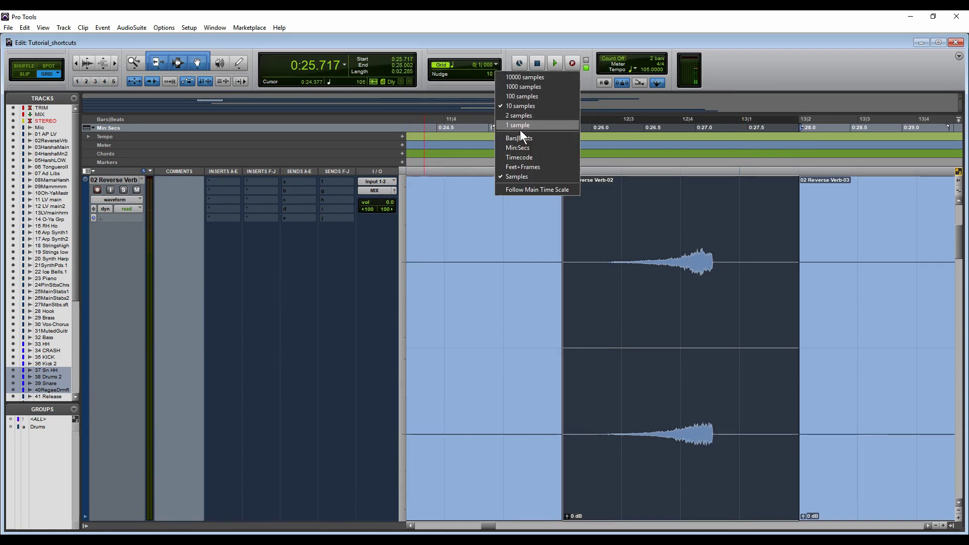
left_click(518, 139)
left_click(498, 74)
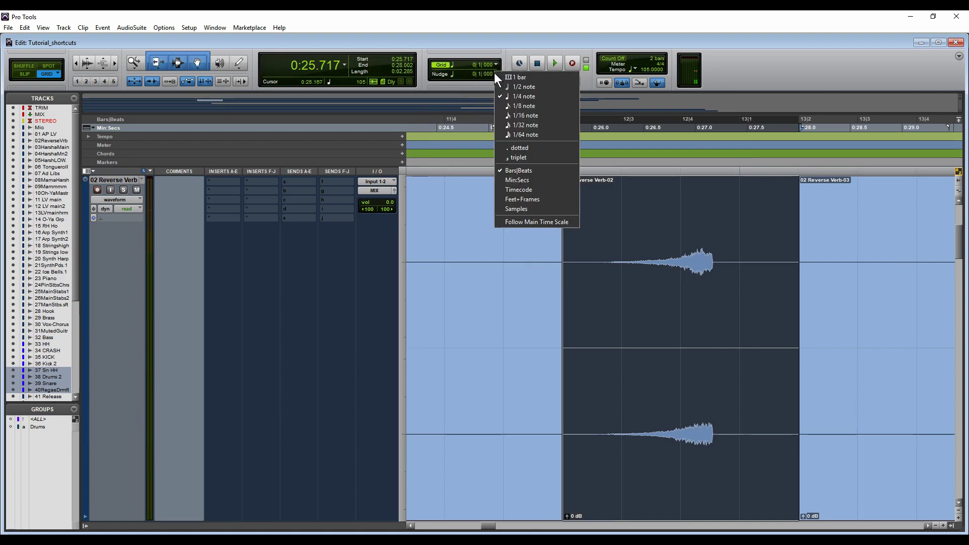
left_click(537, 108)
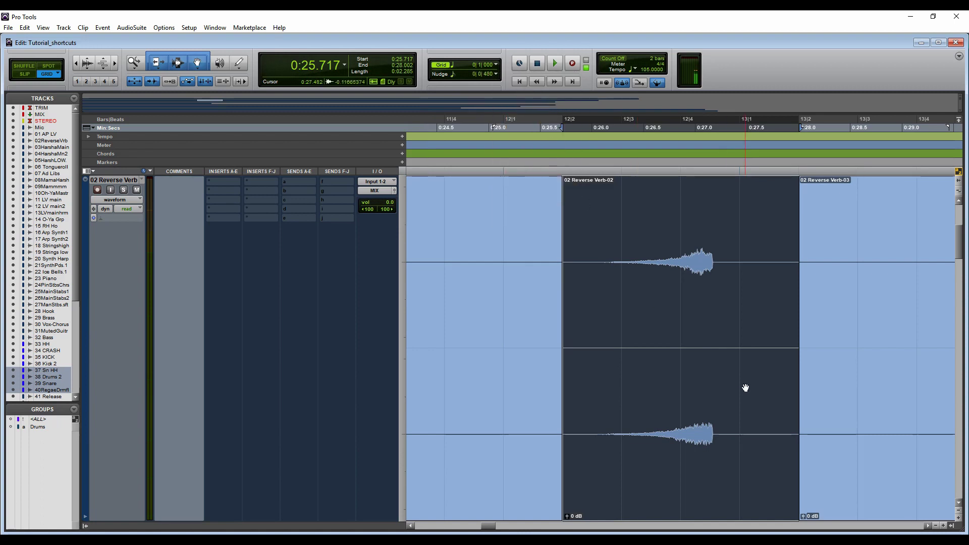
Nudge the separated clip earlier and later in 1/8-note increments, leaving its start at 0:26.288.
key("KP_Add")
key("KP_Subtract")
key("KP_Subtract")
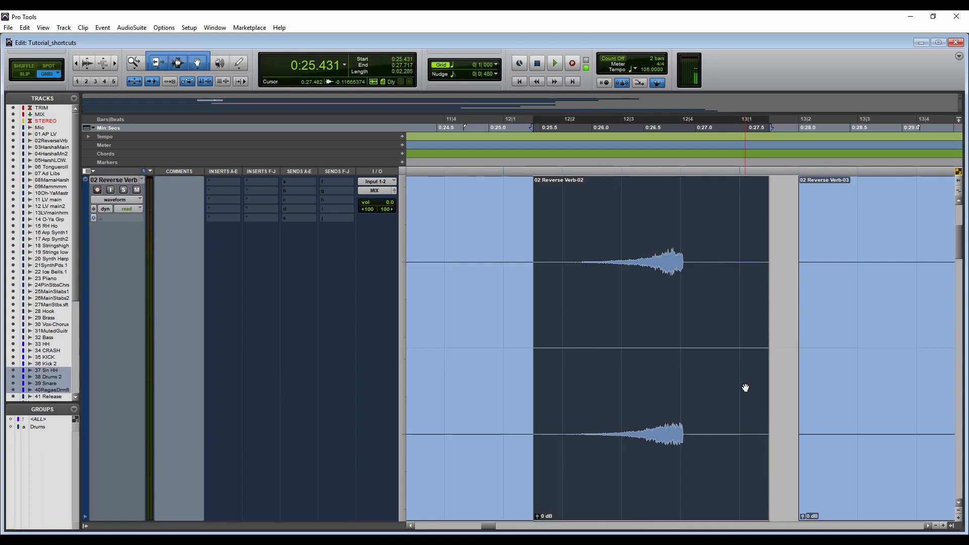
key("KP_Subtract")
key("KP_Subtract")
key("KP_Add")
key("KP_Add")
key("KP_Add")
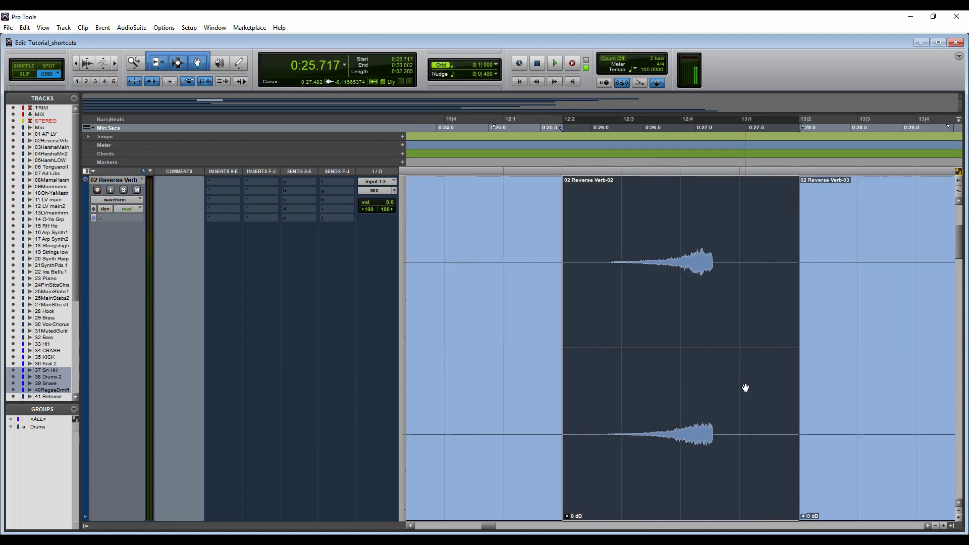
key("KP_Add")
key("KP_Add")
key("KP_Subtract")
key("KP_Subtract")
key("KP_Subtract")
key("KP_Subtract")
key("KP_Add")
key("KP_Add")
key("KP_Add")
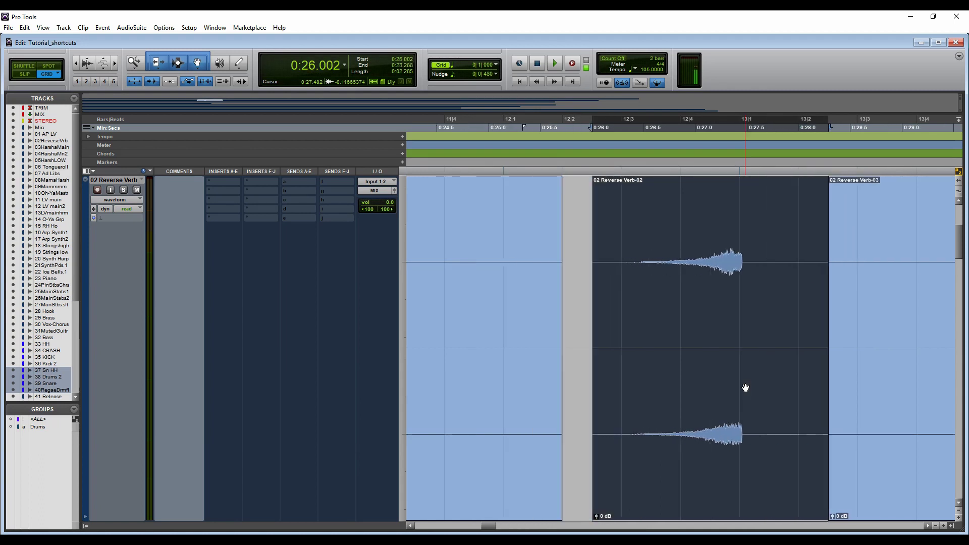
key("KP_Subtract")
key("KP_Add")
key("KP_Add")
In Slip mode, extend the preceding 02 Reverse Verb clip over the gap and nudged clip, and heal the separation.
key("F2")
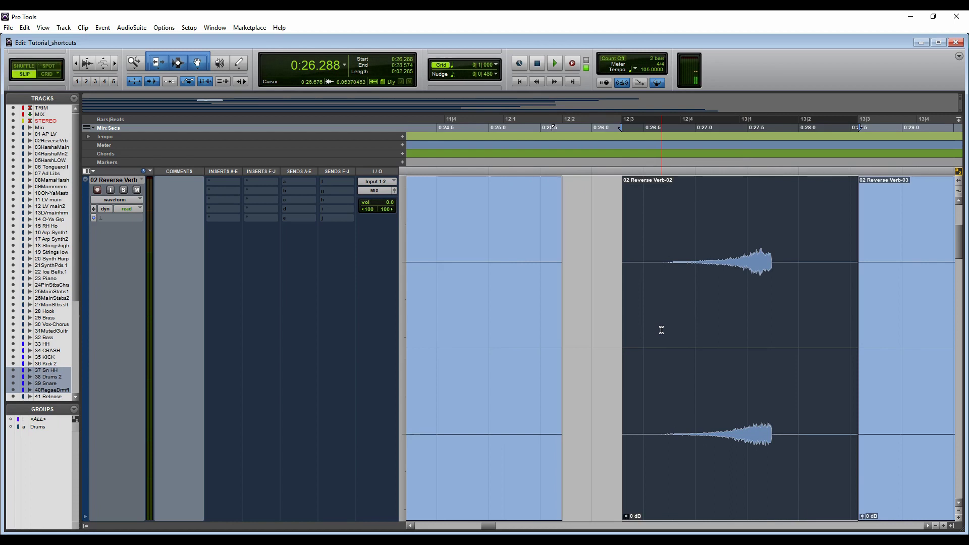
left_click(604, 297)
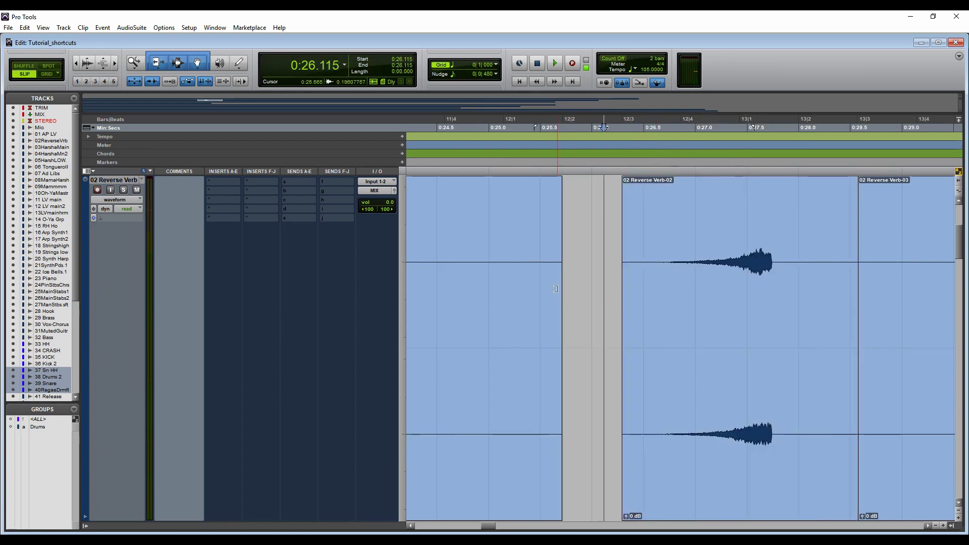
left_click_drag(560, 307, 933, 290)
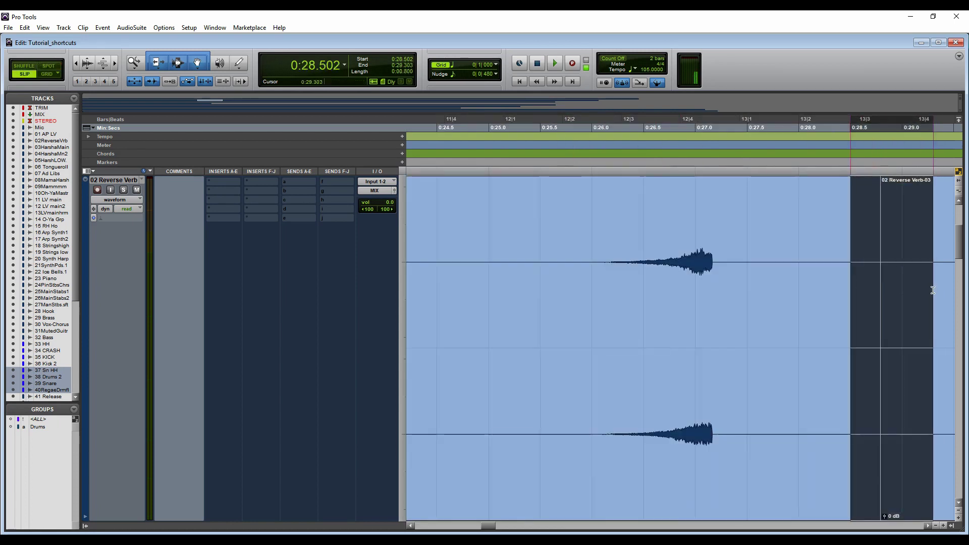
key("ctrl+h")
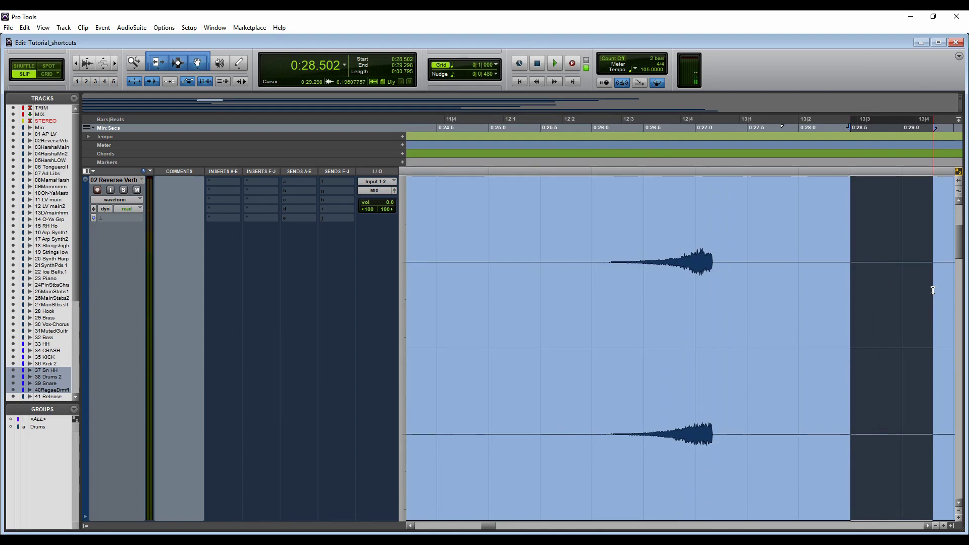
left_click(779, 281)
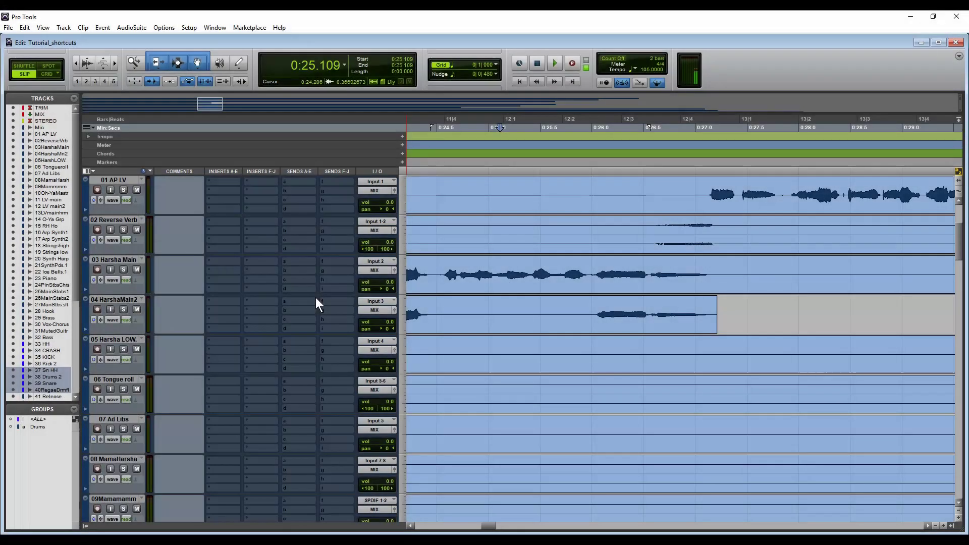
Create send A on 01 AP LV to a new stereo aux input track named Reverb Plate.
left_click(293, 183)
left_click(322, 231)
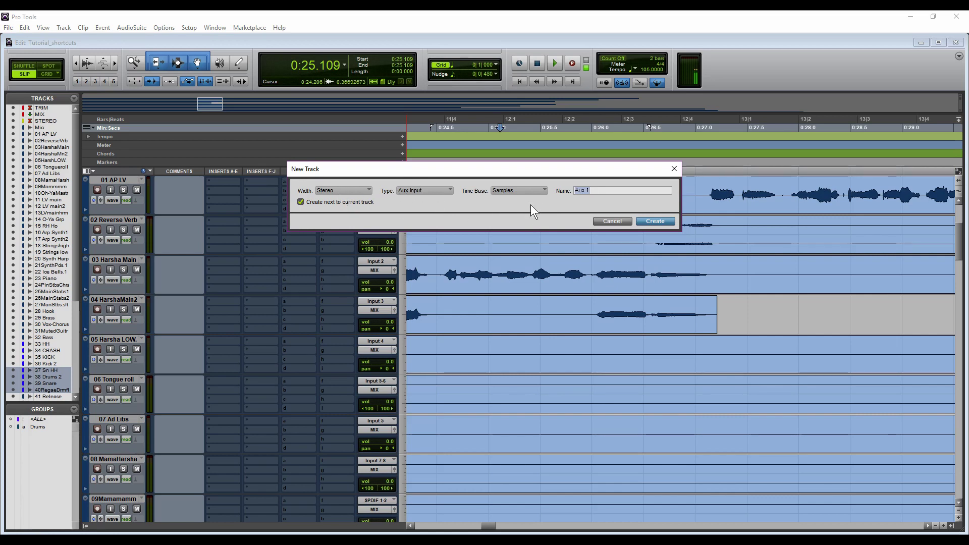
type("Revebr")
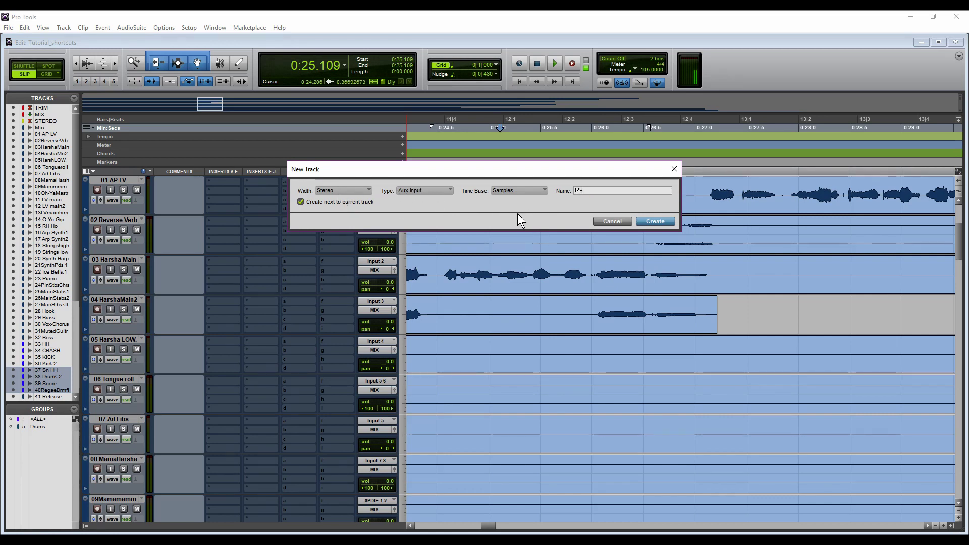
key("BackSpace")
key("BackSpace")
type("rb")
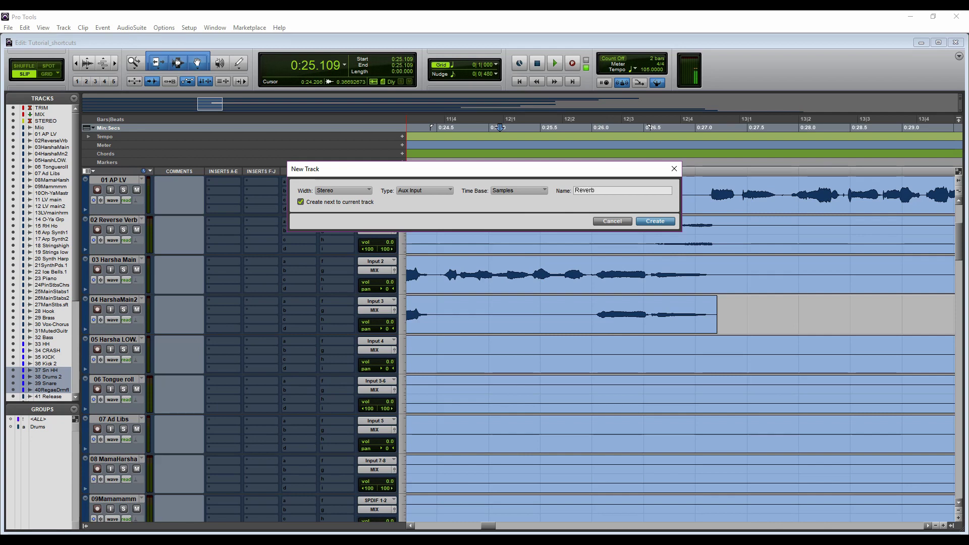
type(" Plate")
key("Return")
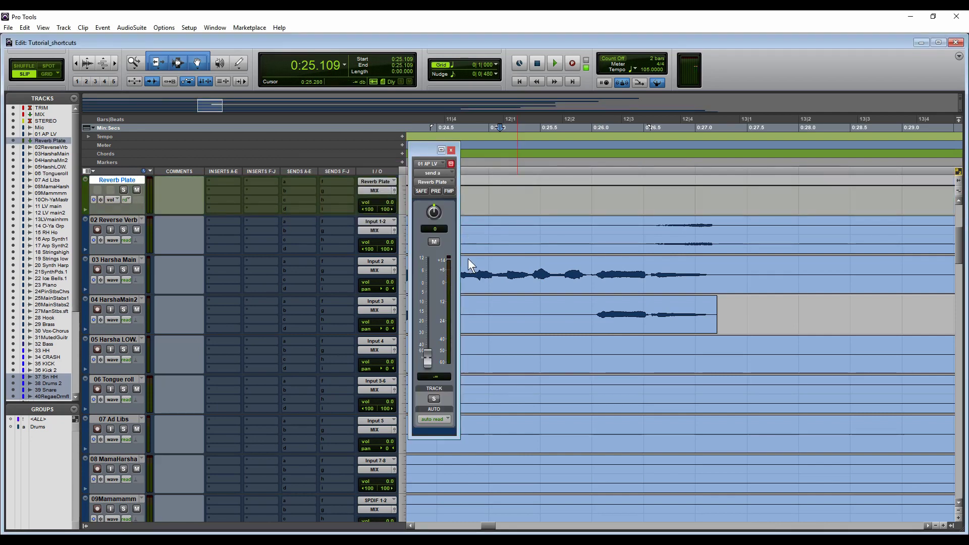
scroll(468, 260, "up", 3)
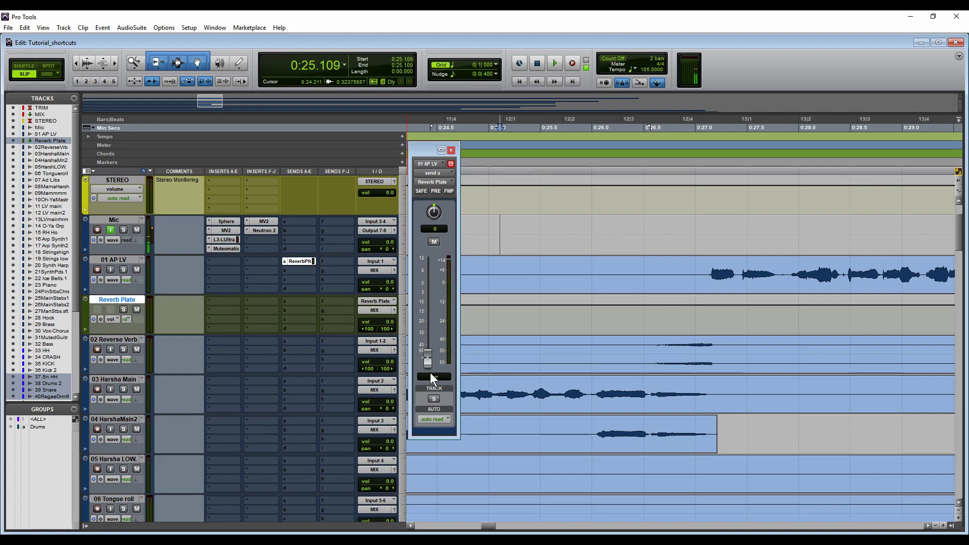
left_click_drag(428, 360, 405, 444)
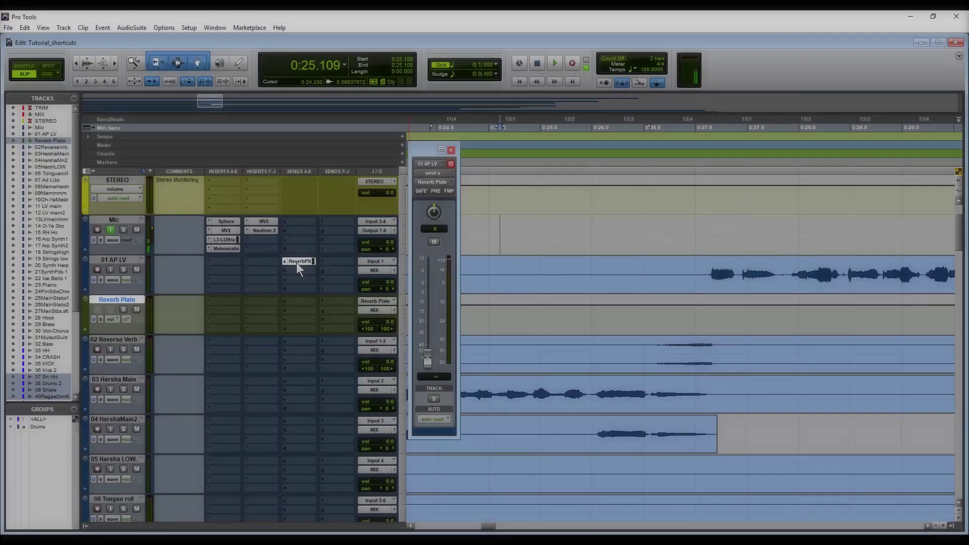
Rename the bus of the 01 AP LV track's send A to Plate.
right_click(296, 263)
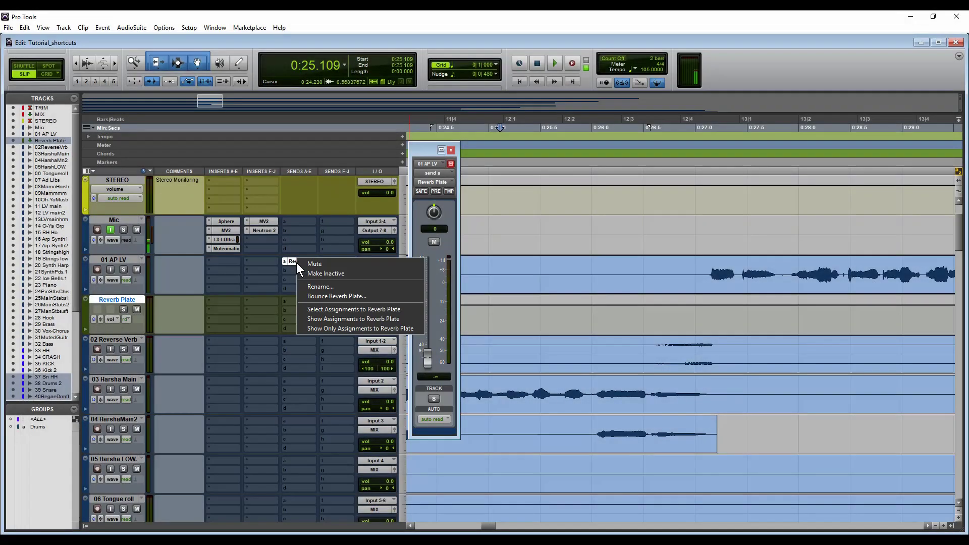
left_click(323, 286)
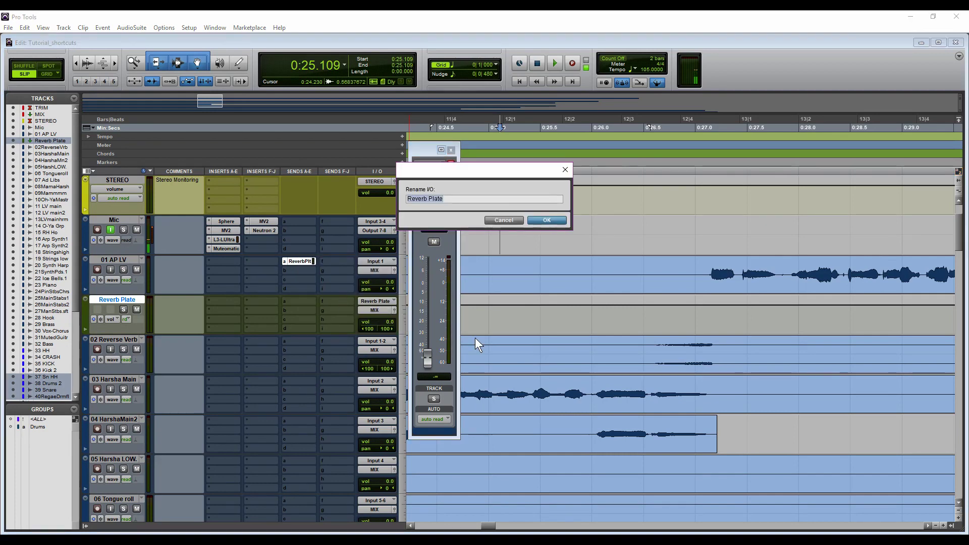
key("Right")
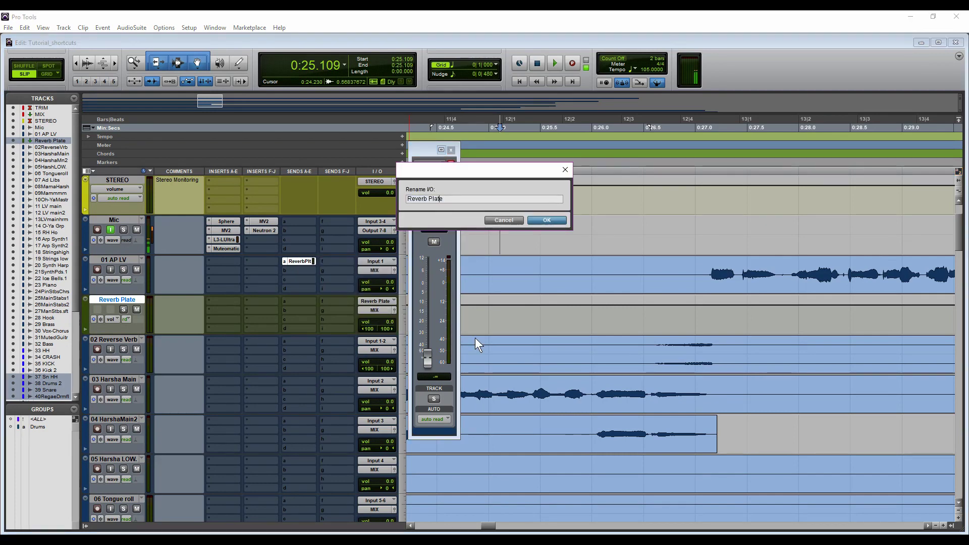
key("ctrl+Left")
key("BackSpace")
key("BackSpace")
key("BackSpace")
key("BackSpace")
key("BackSpace")
key("BackSpace")
key("BackSpace")
key("Return")
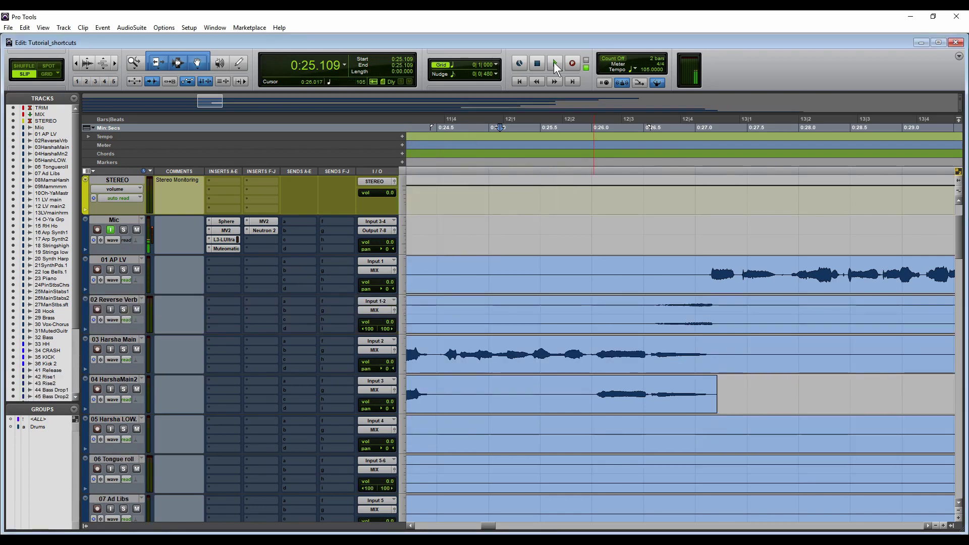
Review the transport's playback options and record modes without changing them.
right_click(554, 63)
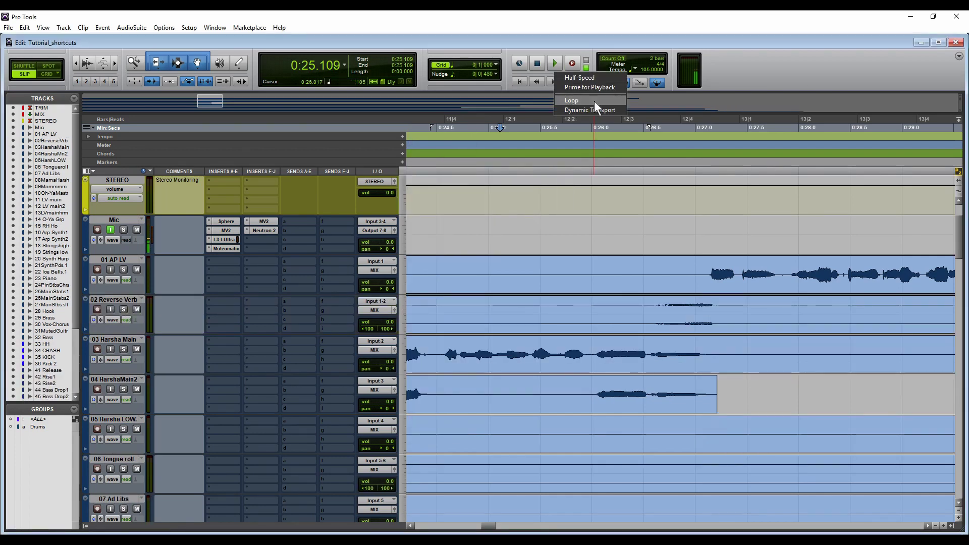
left_click(580, 65)
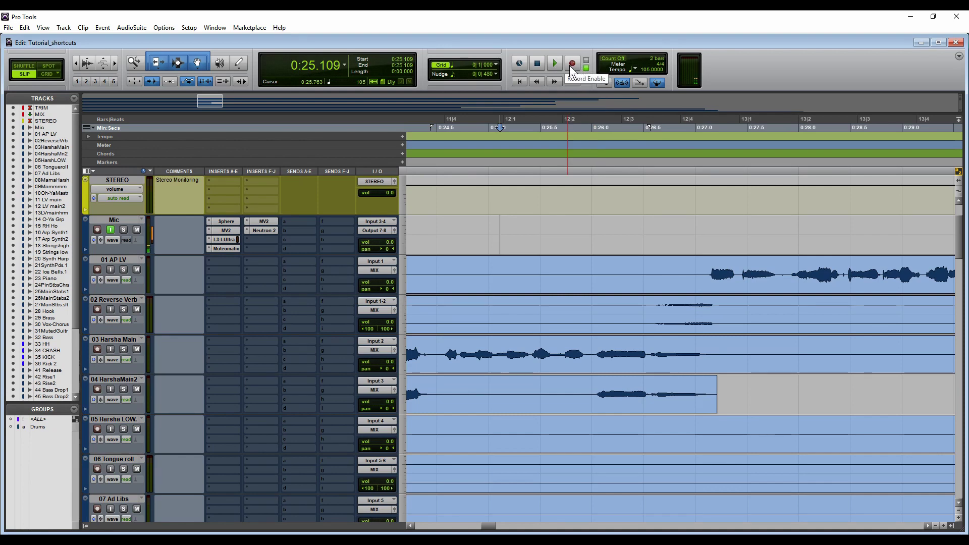
right_click(571, 64)
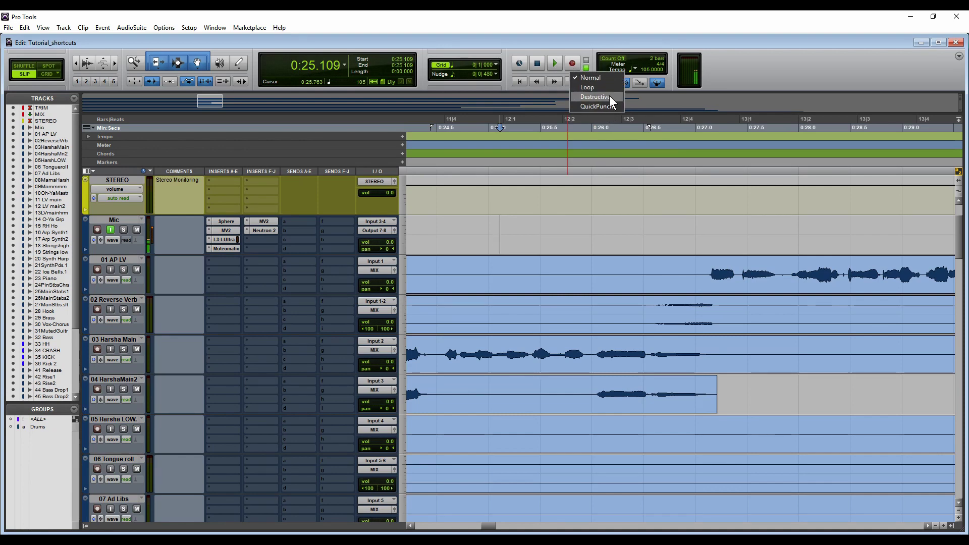
left_click(767, 66)
Scroll the 02 Reverse Verb track into view in the Edit window using its track command.
right_click(111, 297)
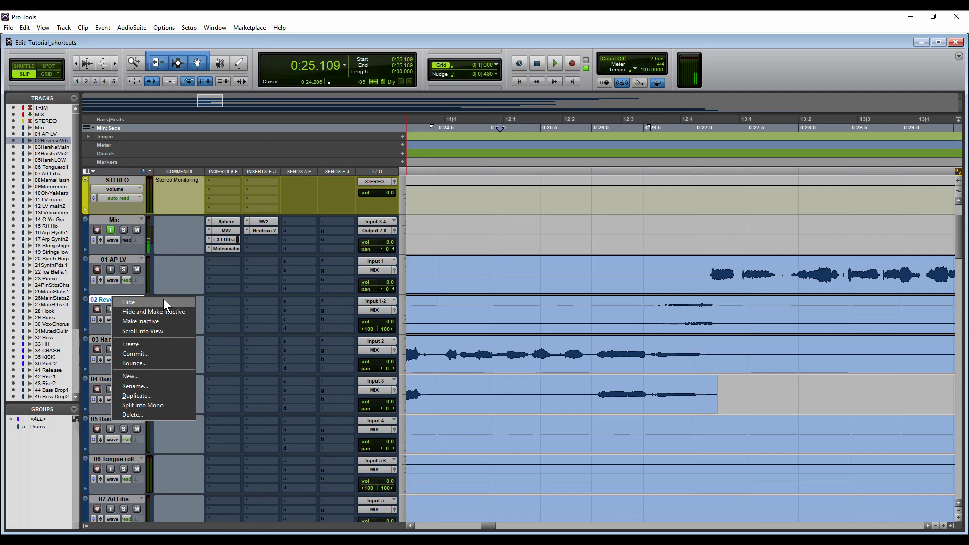
left_click(171, 329)
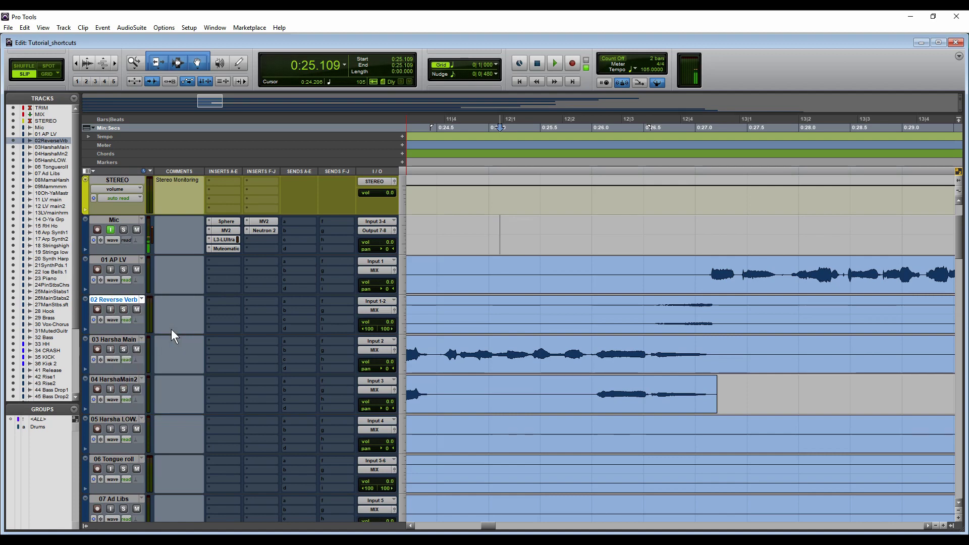
right_click(125, 178)
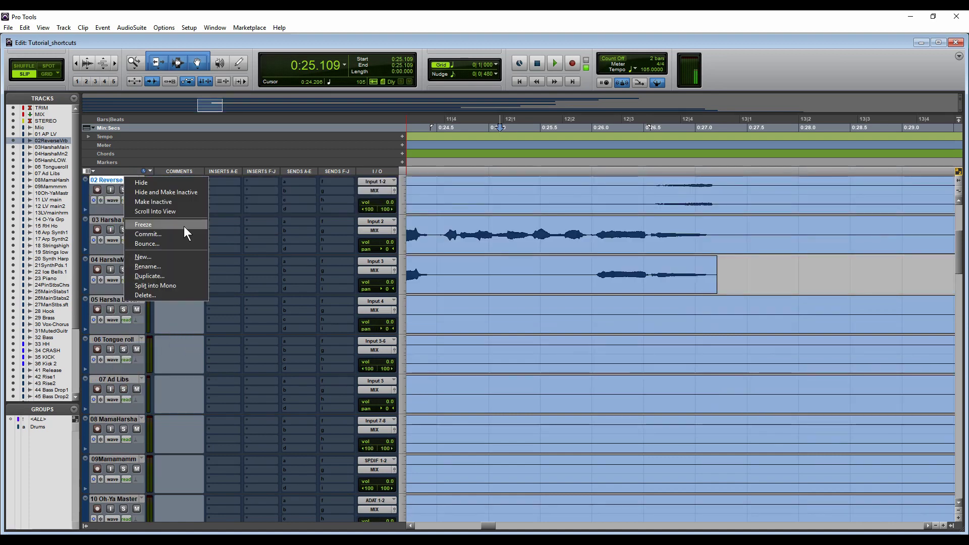
left_click(181, 257)
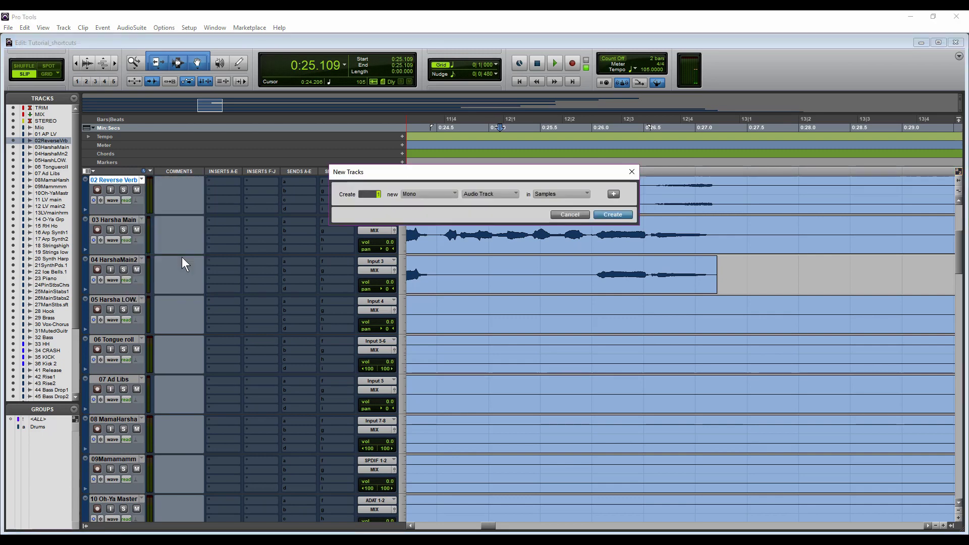
left_click(583, 214)
Assign Bus 1 (Mono) as the input of track 03 and rename that bus BigBen.
left_click(371, 221)
mouse_move(407, 246)
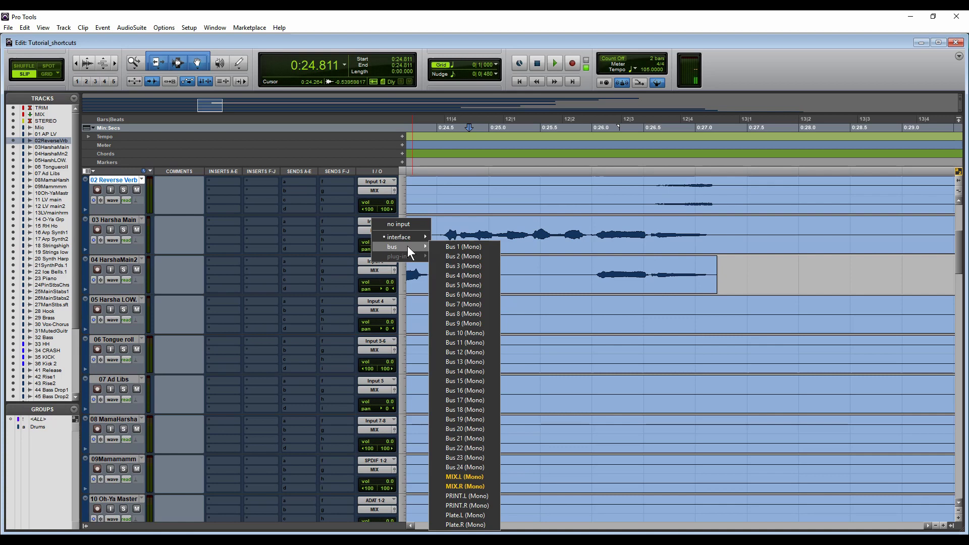
left_click(458, 248)
right_click(377, 223)
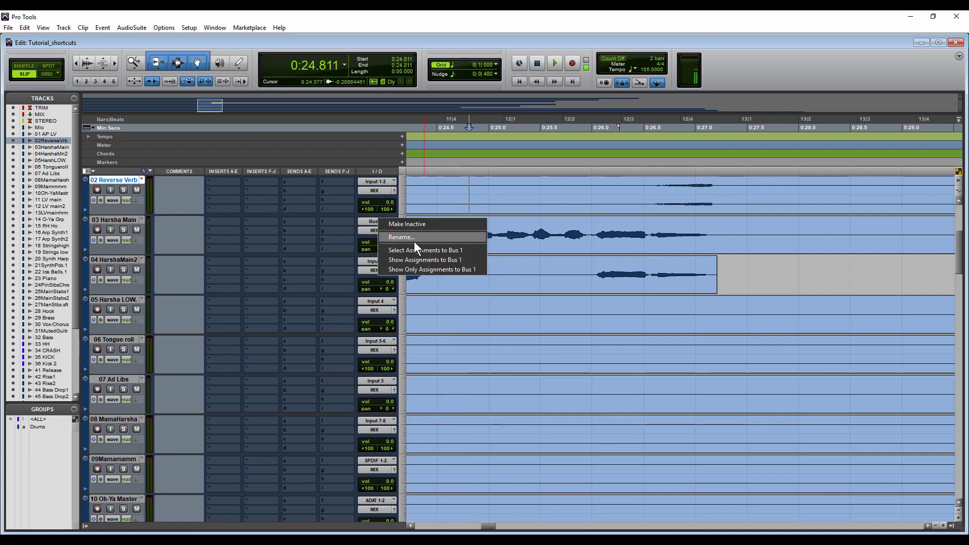
left_click(438, 239)
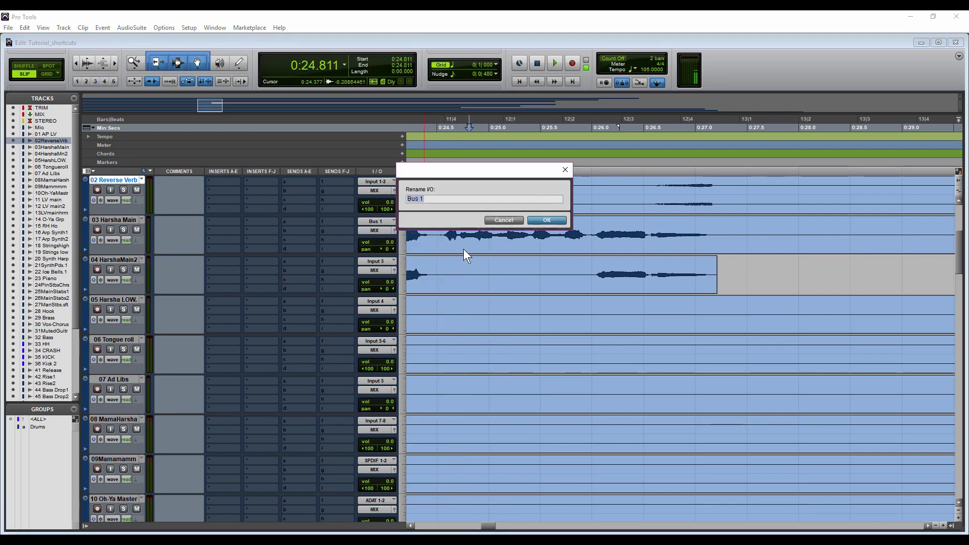
type("BigBen")
key("Return")
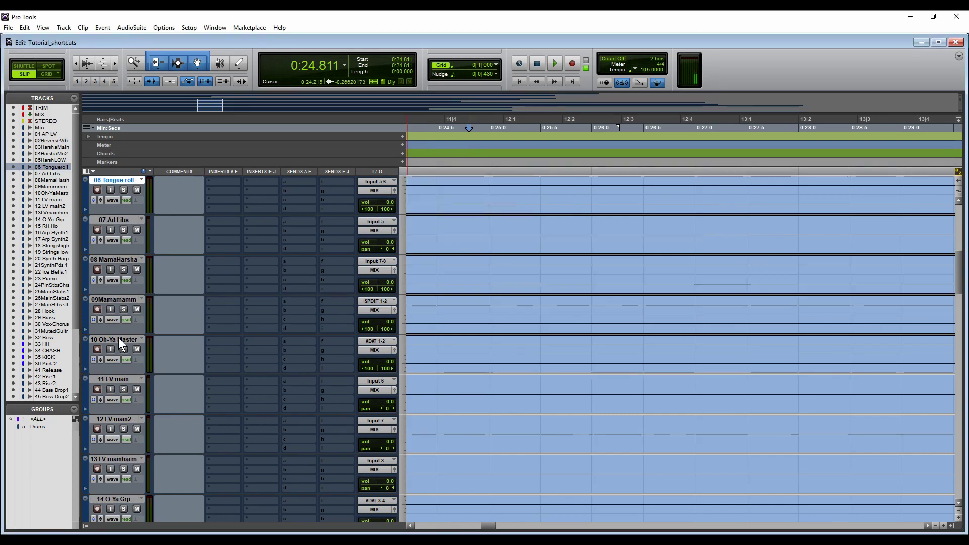
Select tracks 06 Tongue roll through 10 Oh-Ya Master and assign Bus 21-22 (Stereo) as the input of all stereo tracks among them.
left_click(122, 340, "shift")
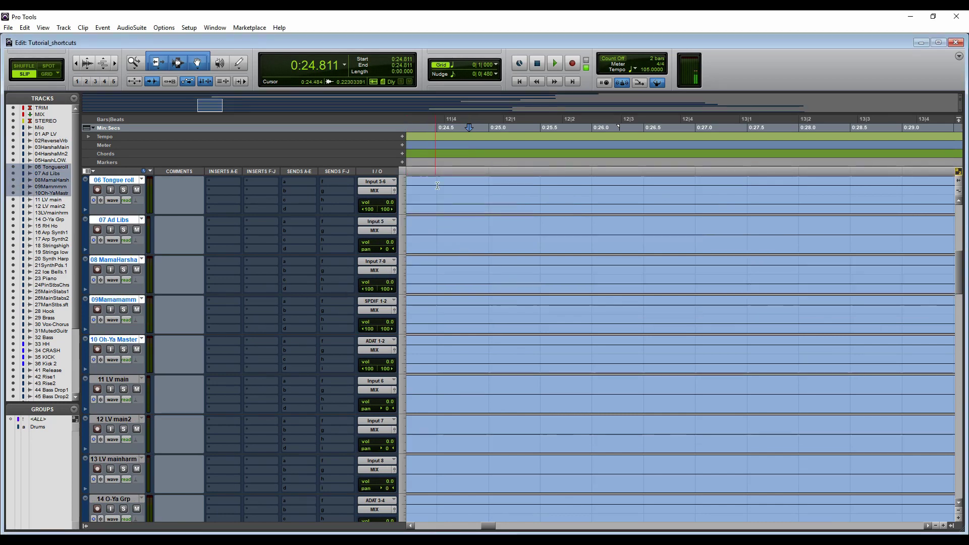
left_click(380, 180)
mouse_move(405, 205)
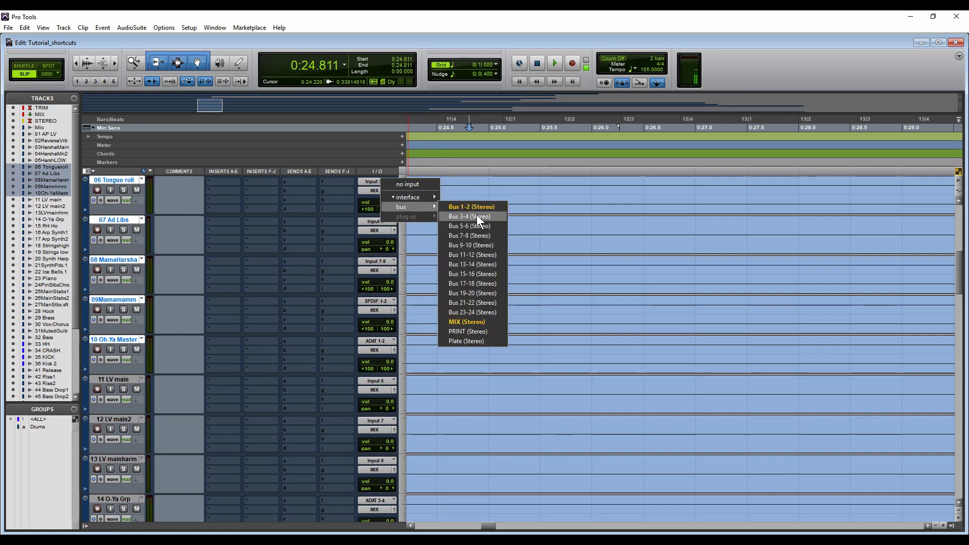
left_click(472, 302, "alt+shift")
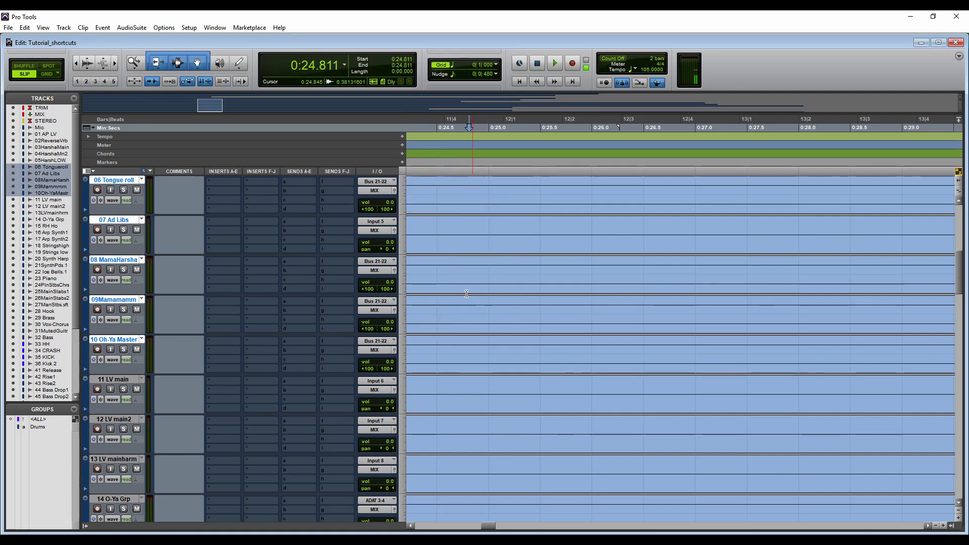
Show only the tracks assigned to Bus 21-22, then restore the previously shown tracks.
right_click(374, 180)
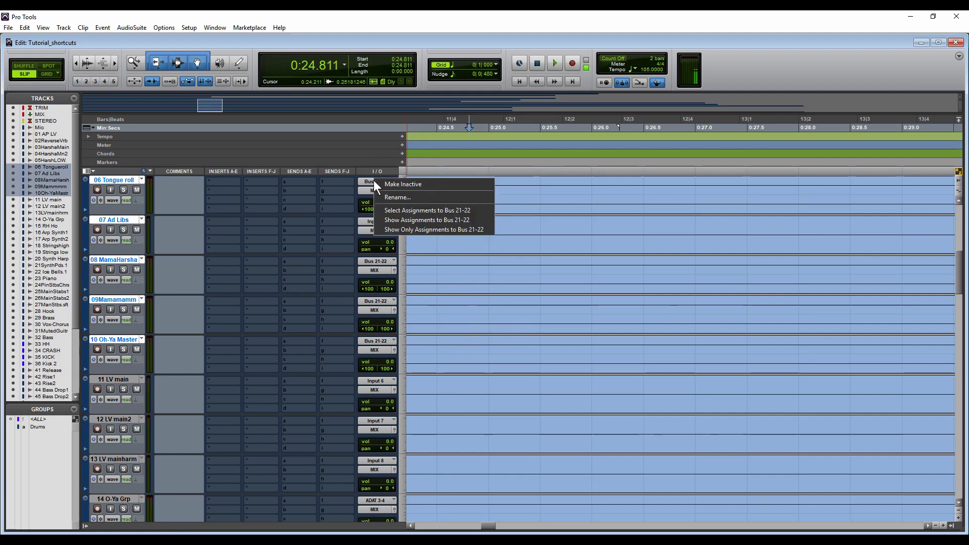
left_click(419, 229)
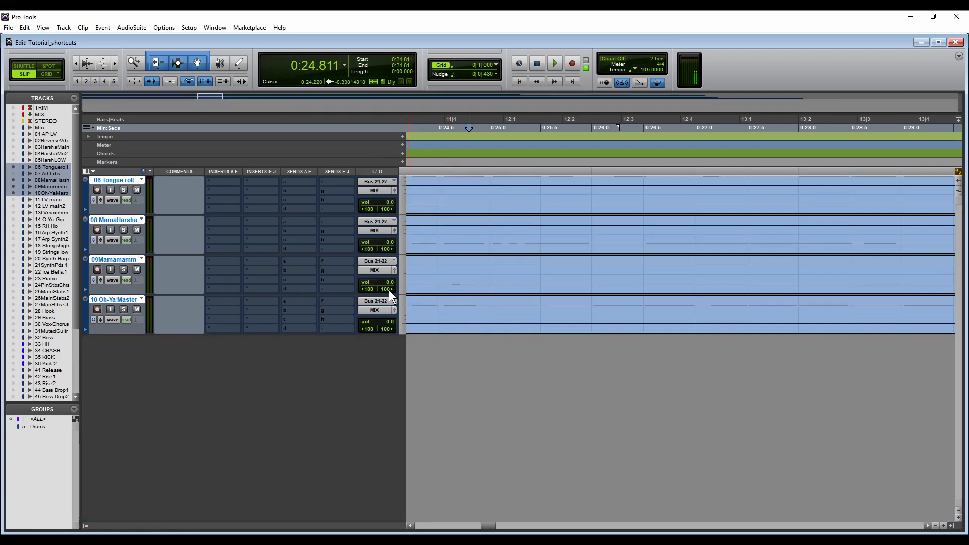
right_click(373, 180)
left_click(403, 243)
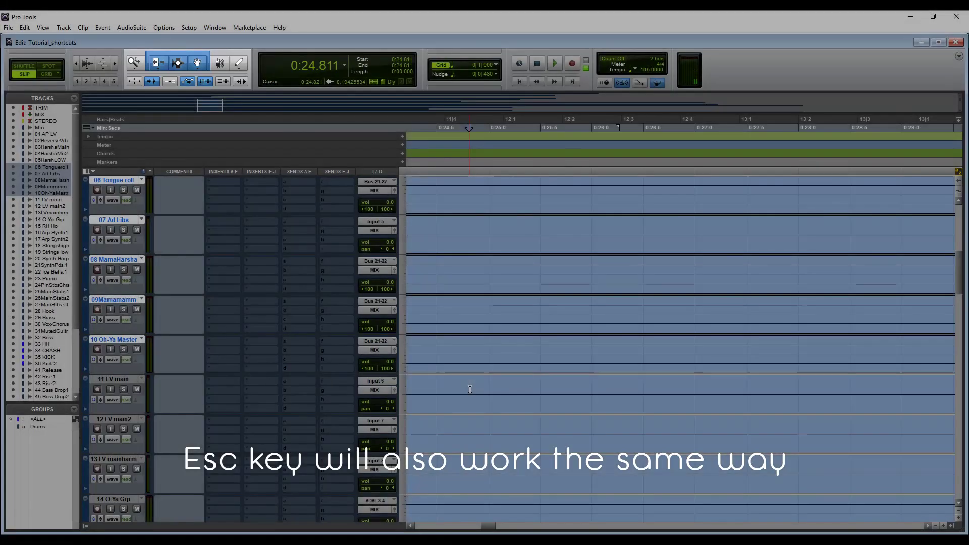
Cycle through the individual edit tools and return to the Smart Tool.
key("Escape")
key("Escape")
key("Escape")
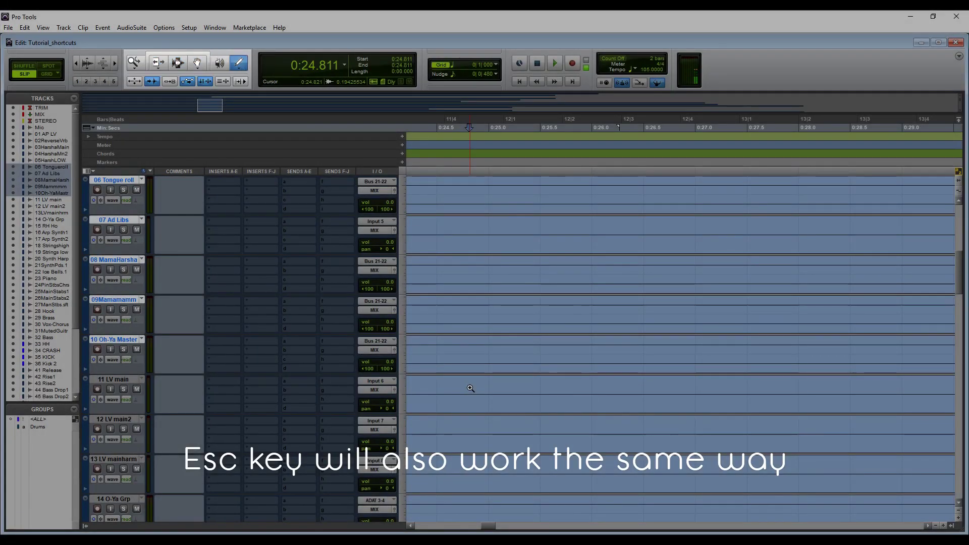
key("Escape")
key("Escape")
key("Escape")
key("Escape")
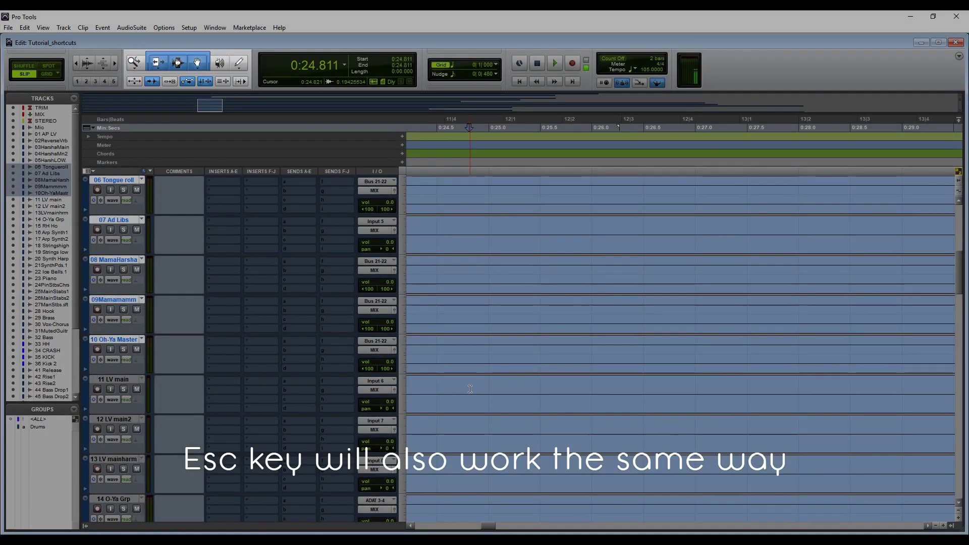
key("Escape")
key("Escape")
key("Escape")
key("Escape")
key("Escape")
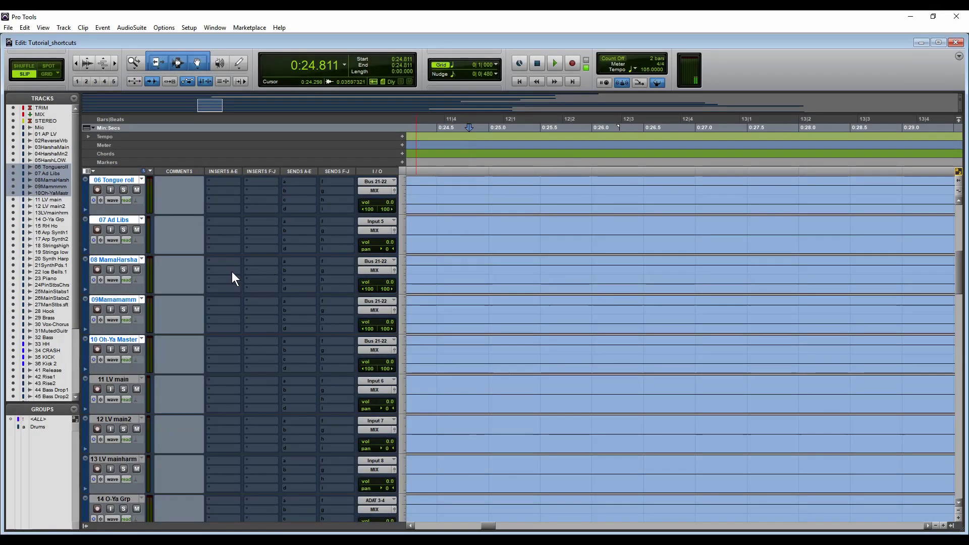
Show only tracks 13 LV mainharm, 15 RH Ho and 25 to 31, then show all tracks again.
left_click(13, 232, "alt")
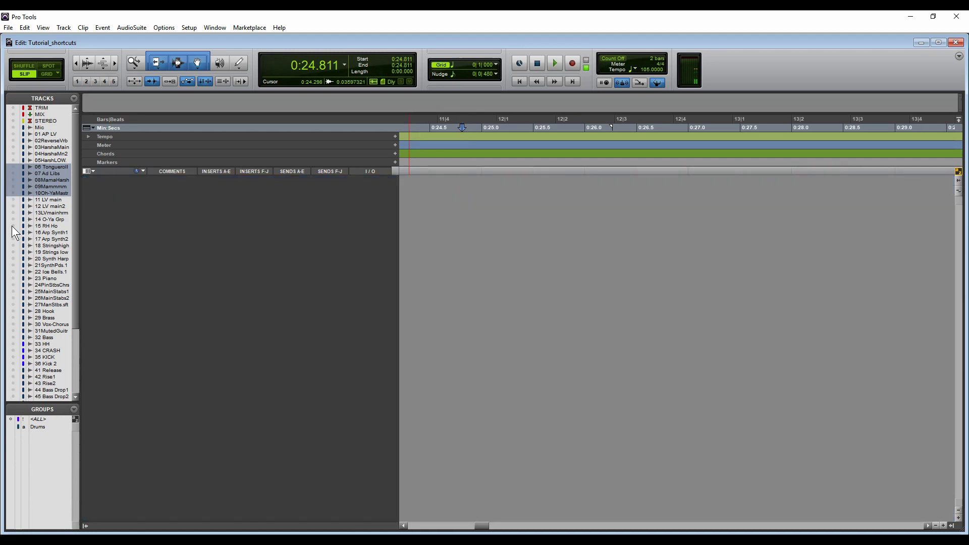
left_click(13, 213)
left_click(13, 225)
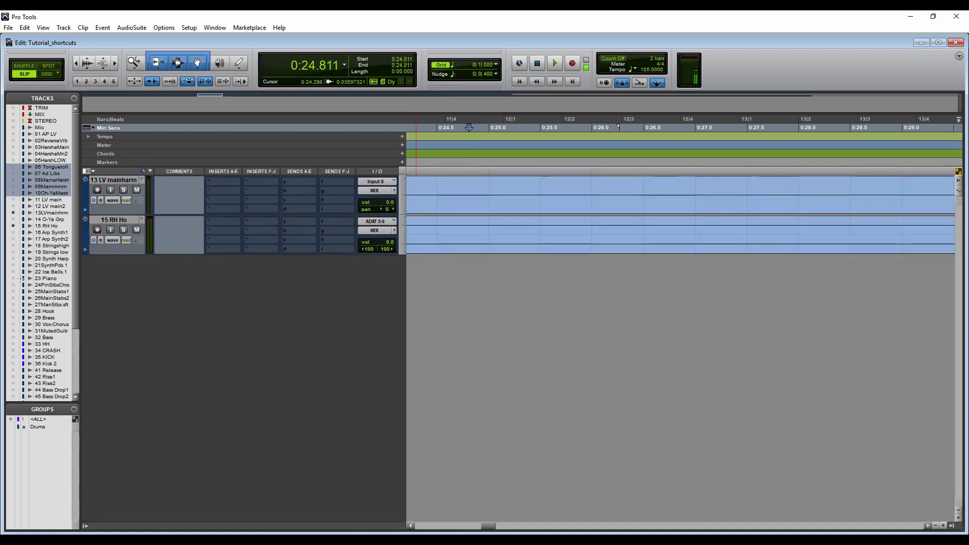
left_click_drag(13, 291, 13, 330)
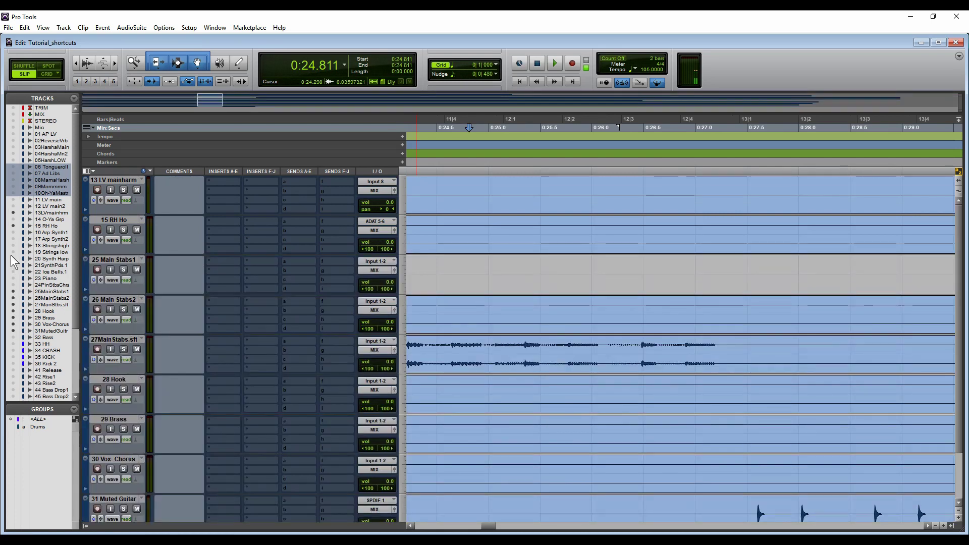
left_click(11, 253, "alt")
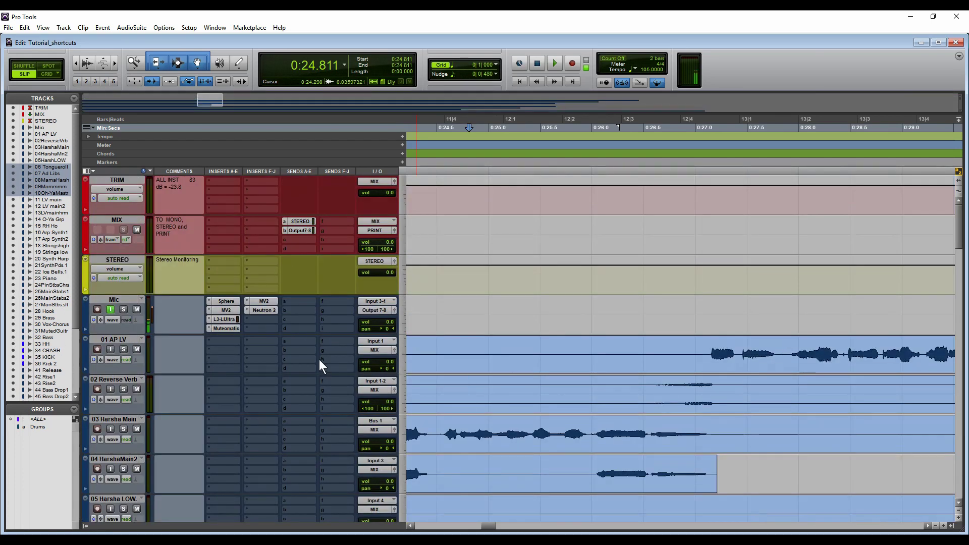
In the Mix window, copy the EQ3 1-Band plug-in from insert A of 10 Oh-Ya Master to insert A of tracks 09 and 08.
key("ctrl+equal")
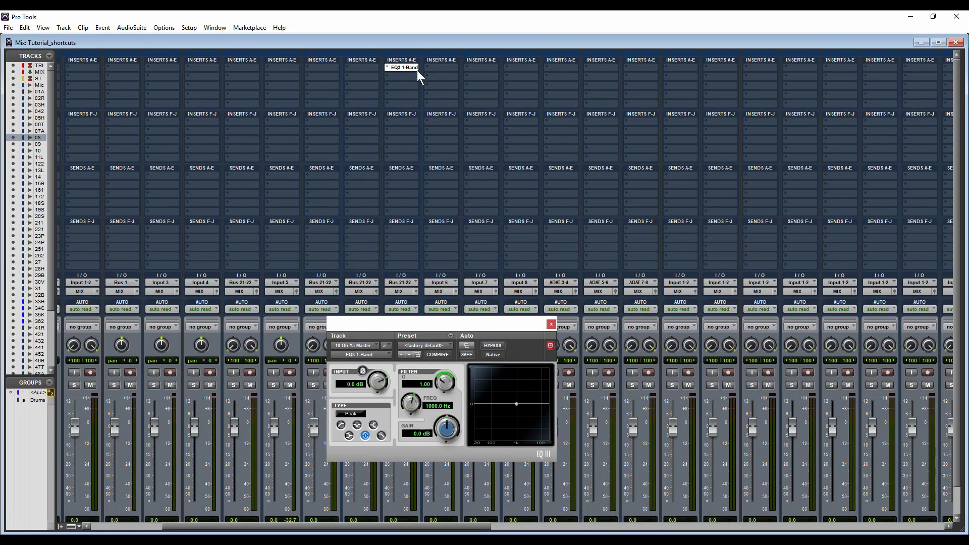
left_click_drag(398, 67, 346, 68)
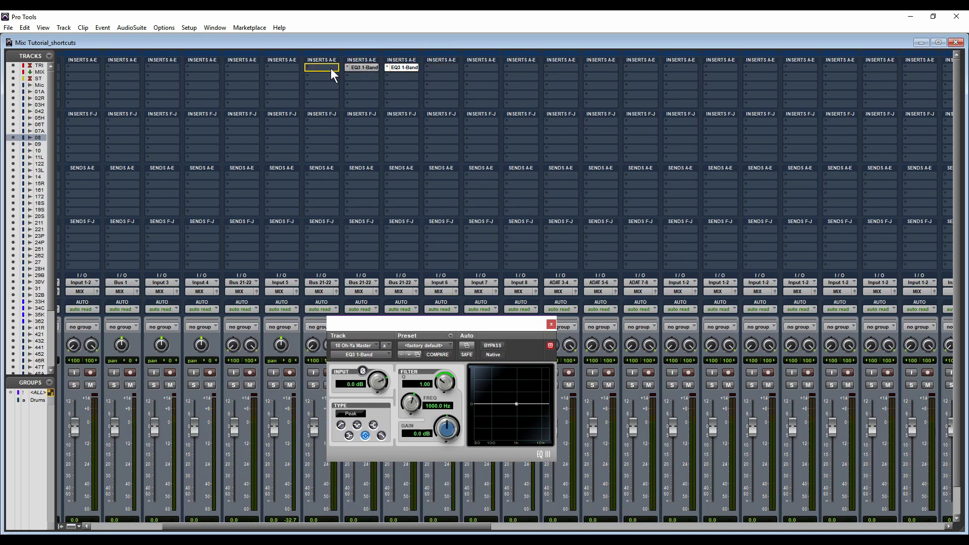
left_click_drag(316, 66, 316, 66)
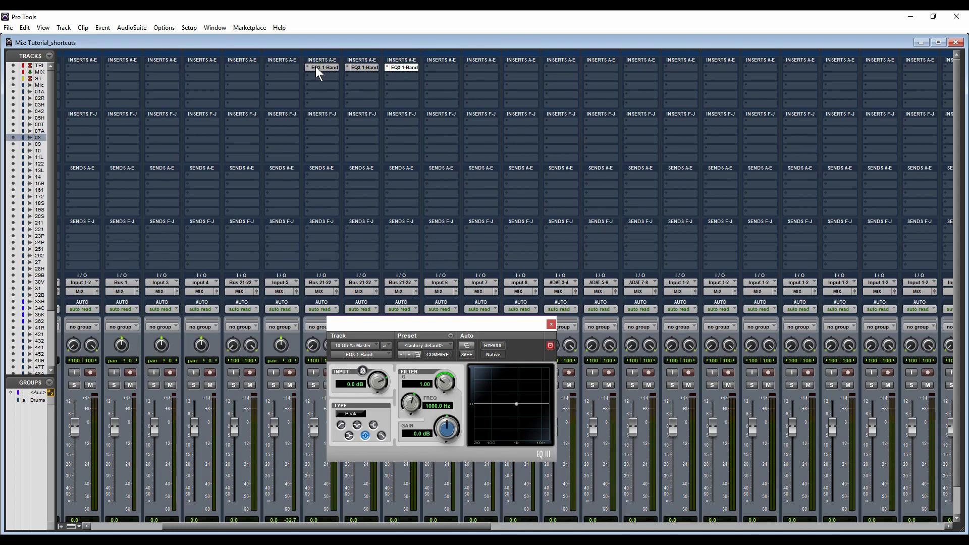
Add EQ3 7-Band (mono) to insert A of 07 Ad Libs and try to move it to insert B of track 09.
left_click(288, 69)
mouse_move(305, 81)
mouse_move(371, 84)
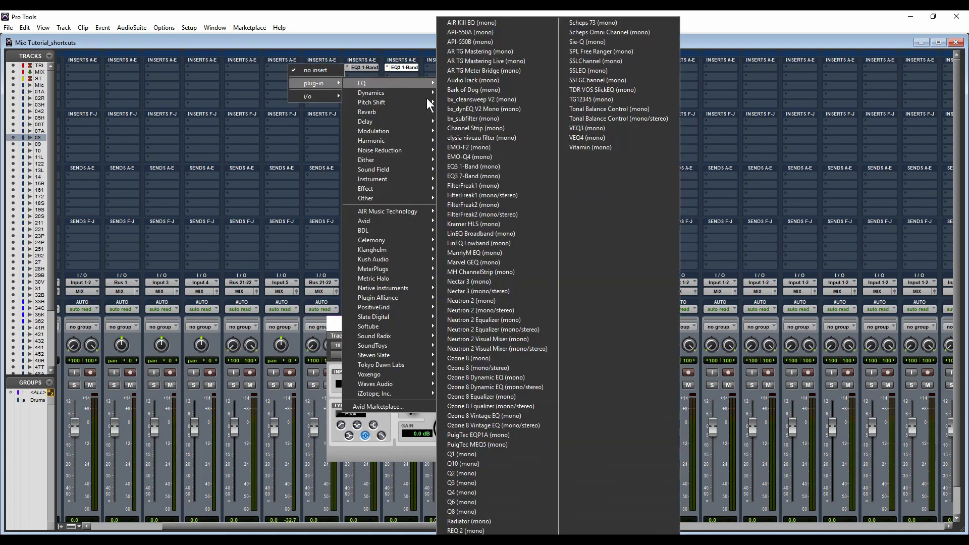
left_click(483, 175)
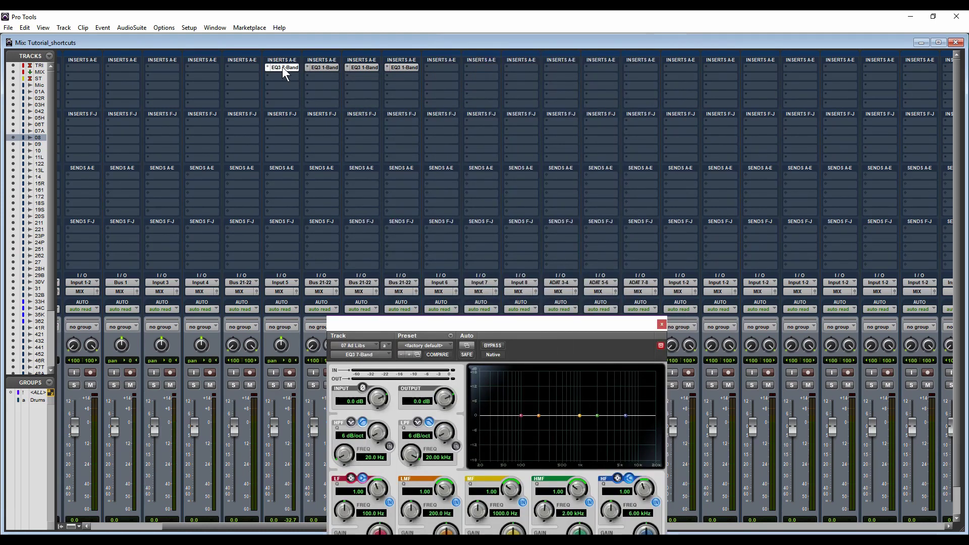
left_click_drag(283, 68, 363, 77)
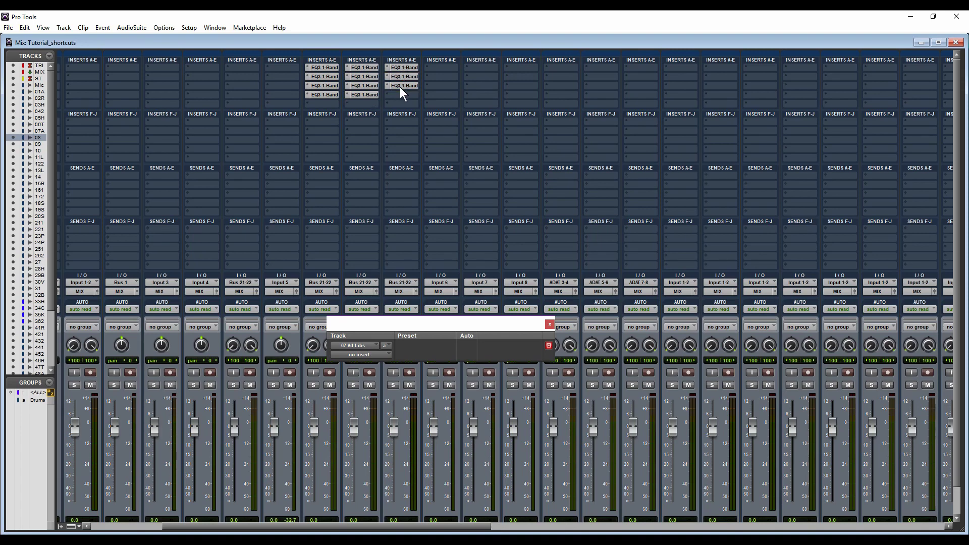
Copy the EQ3 1-Band plug-in into insert D of the 10 Oh-Ya Master track.
left_click_drag(402, 94, 402, 96)
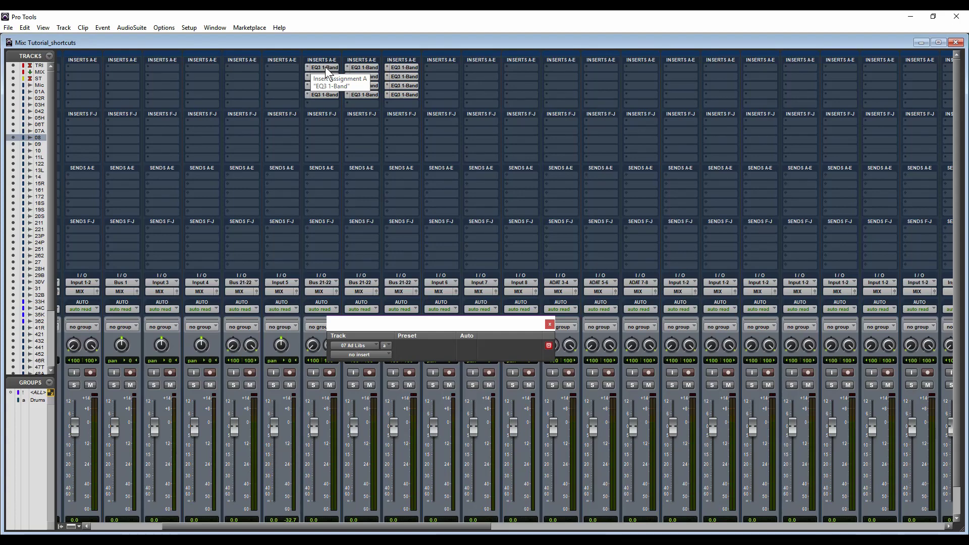
Bypass inserts A to D on tracks 08, 09 and 10 together, then take all four rows out of bypass.
left_click(325, 67, "ctrl")
left_click(325, 67, "ctrl+super")
left_click(326, 67, "ctrl+alt")
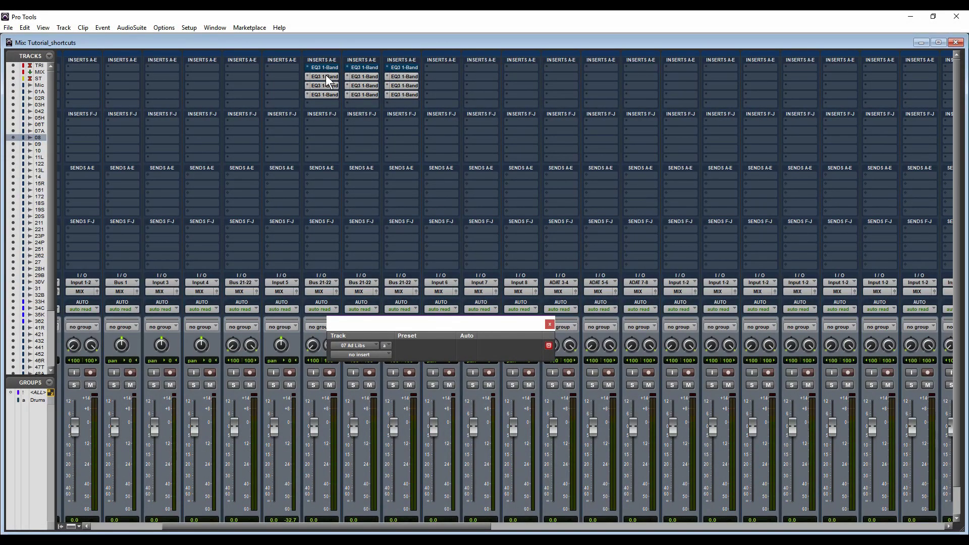
left_click(326, 76, "ctrl+alt")
left_click(326, 85, "ctrl+alt")
left_click(326, 94, "ctrl+alt")
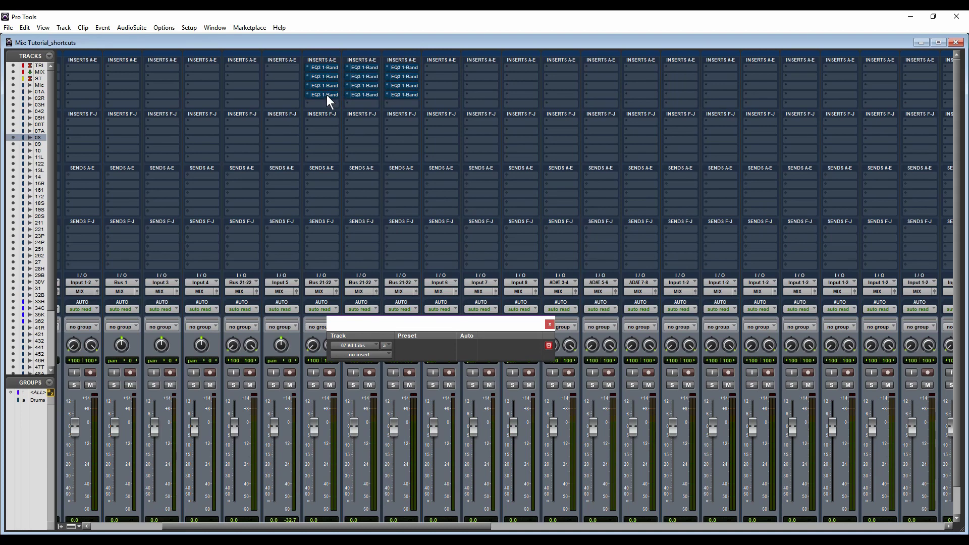
left_click(326, 95, "ctrl+alt")
left_click(326, 86, "ctrl+alt")
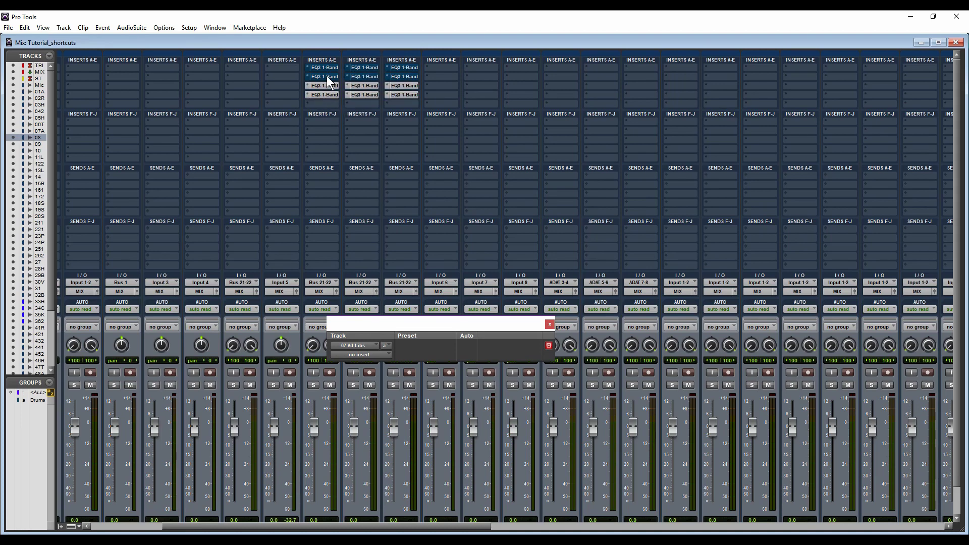
left_click(326, 77, "ctrl+alt")
left_click(330, 67, "ctrl+alt")
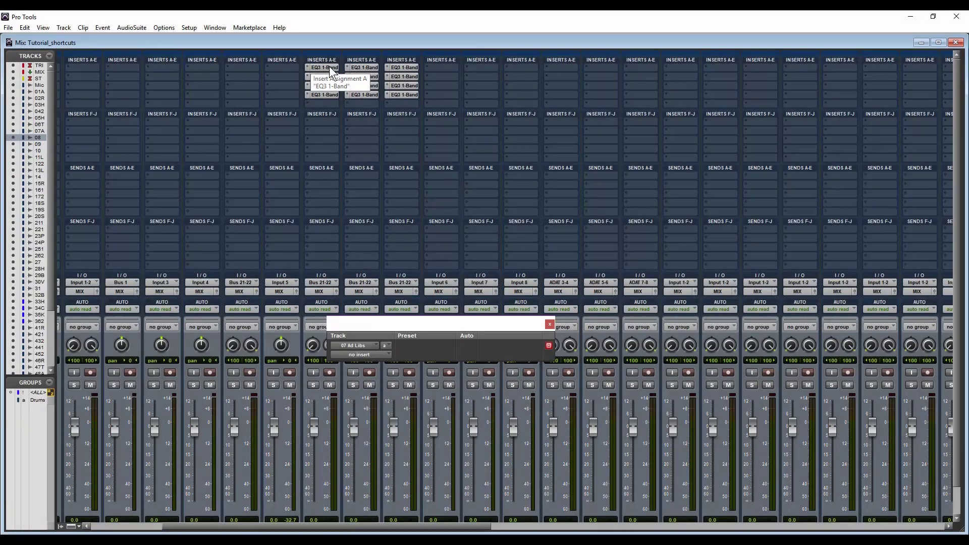
Make inserts A to D on tracks 08, 09 and 10 inactive row by row, then make them active again.
left_click(329, 67, "ctrl+alt+super")
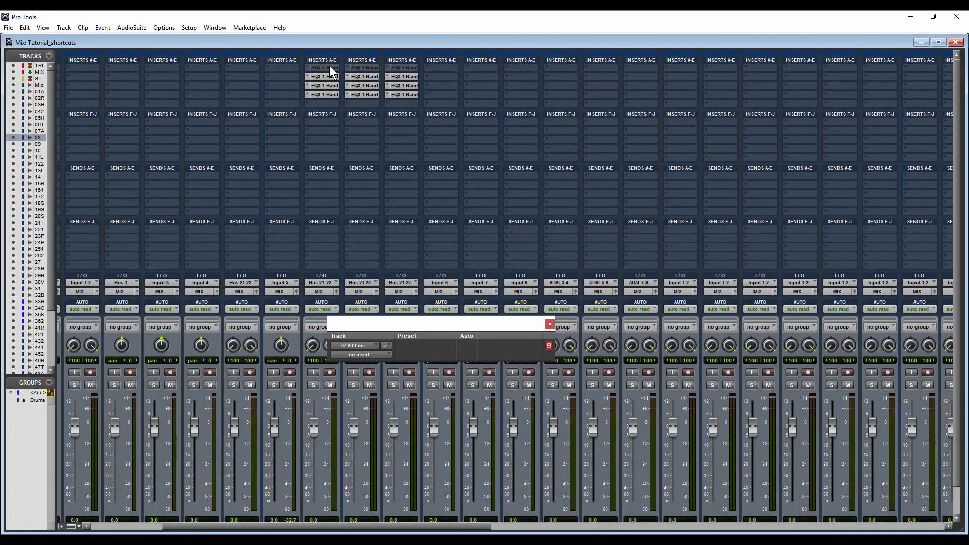
left_click(328, 76, "ctrl+alt+super")
left_click(328, 85, "ctrl+alt+super")
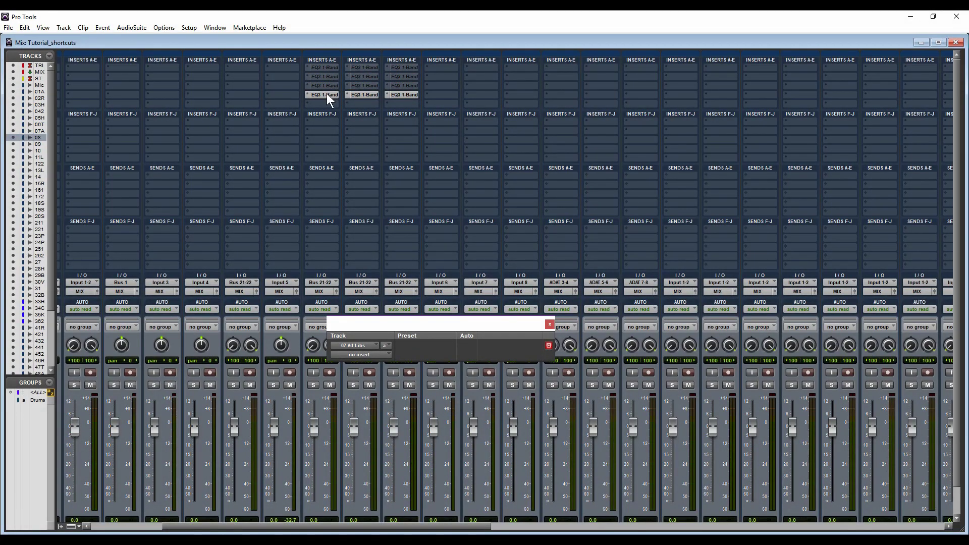
left_click(326, 93, "ctrl+alt+super")
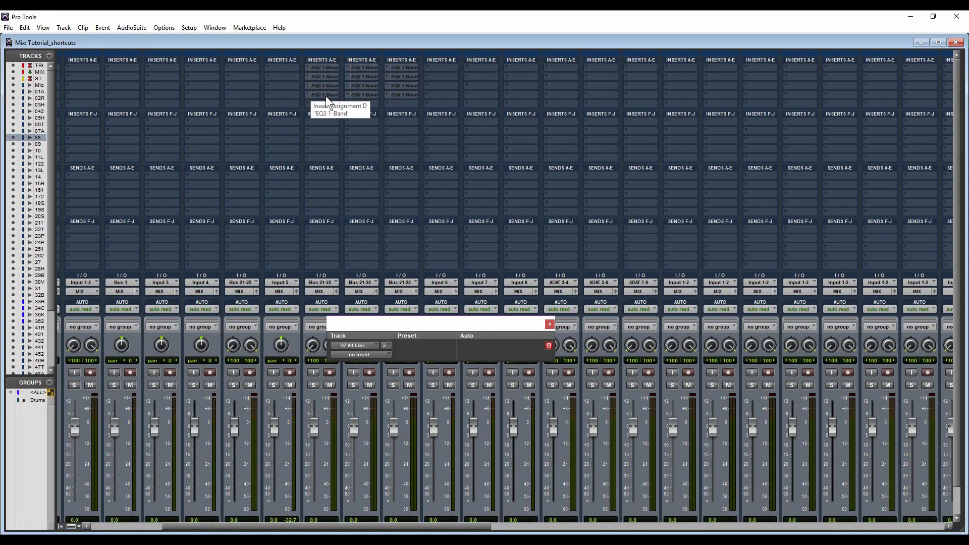
left_click(326, 95, "ctrl+alt+super")
left_click(326, 84, "ctrl+alt+super")
left_click(327, 77, "ctrl+alt+super")
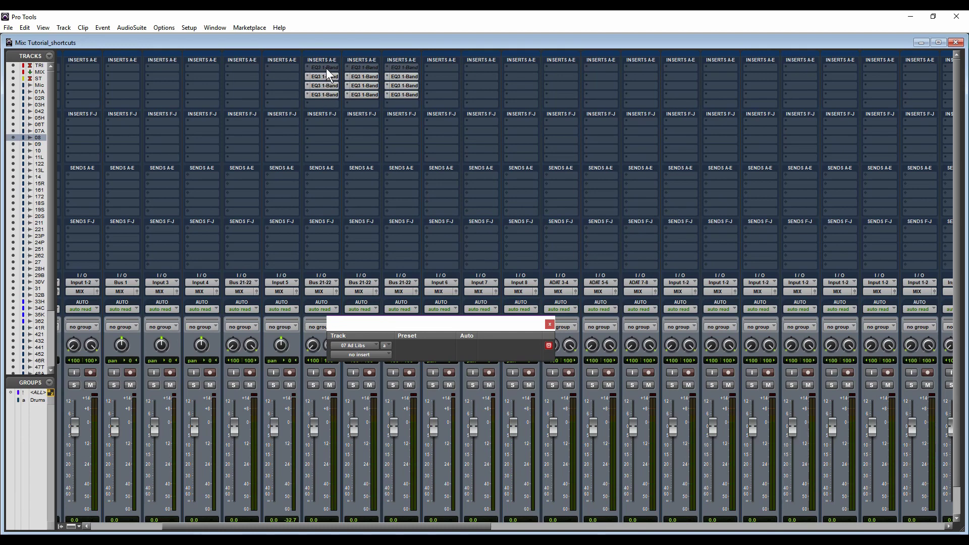
left_click(326, 68, "ctrl+alt+super")
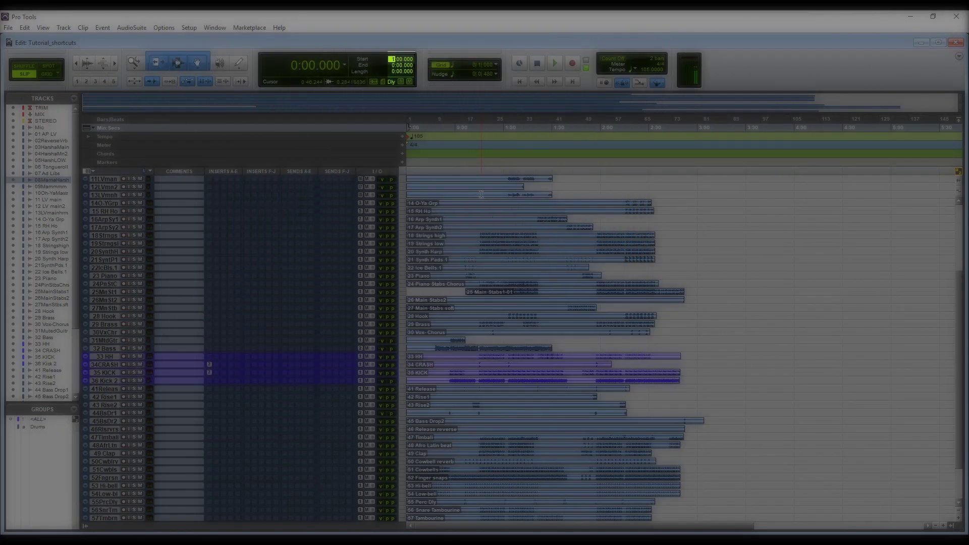
Set the edit selection's start to 1:03, then play briefly from there and stop.
type("1:03")
key("Return")
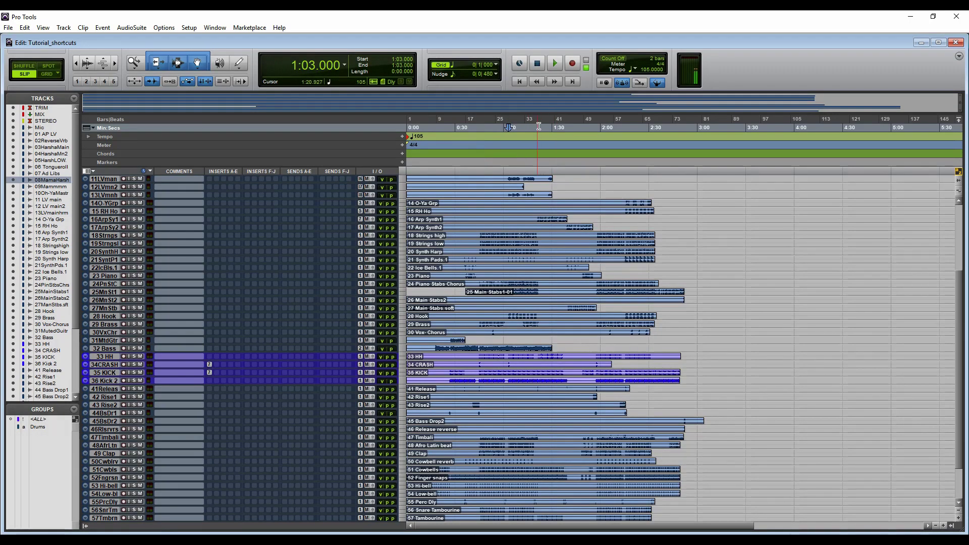
key("space")
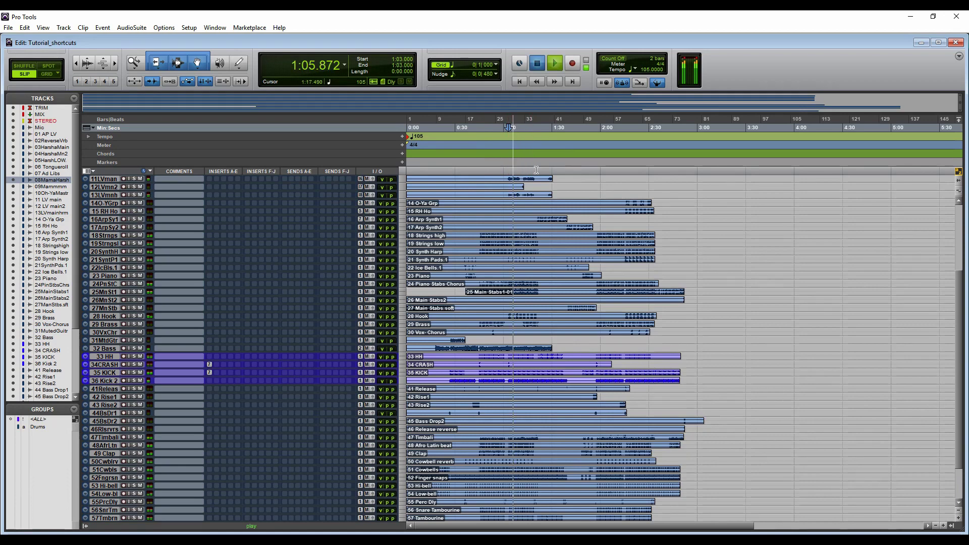
key("space")
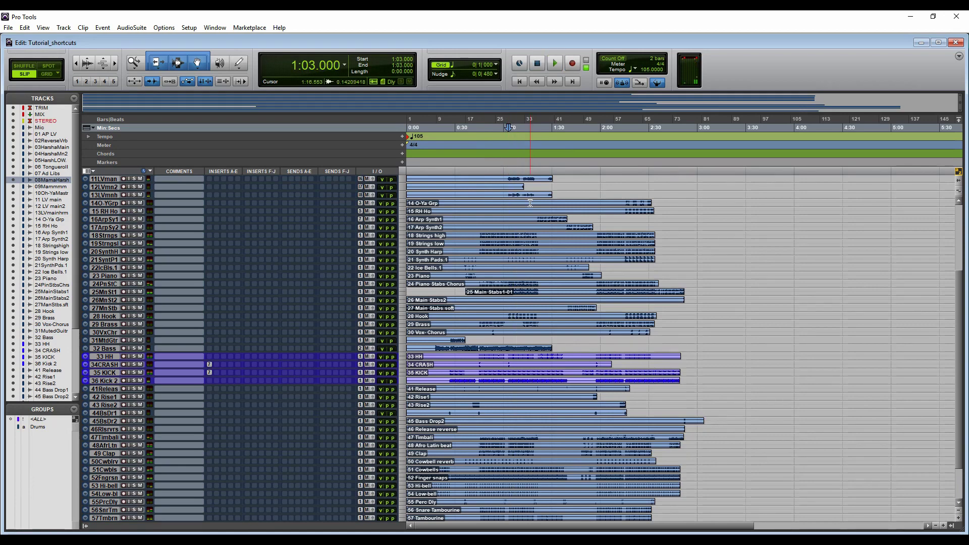
Set the edit selection's start to 3:00, then play briefly from there and stop.
key("KP_Divide")
type("3")
key("Return")
key("space")
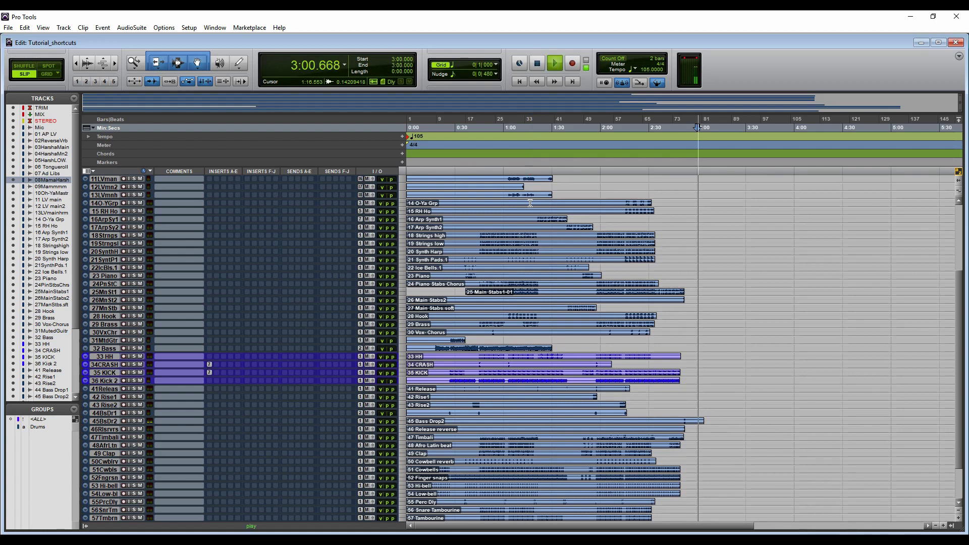
key("space")
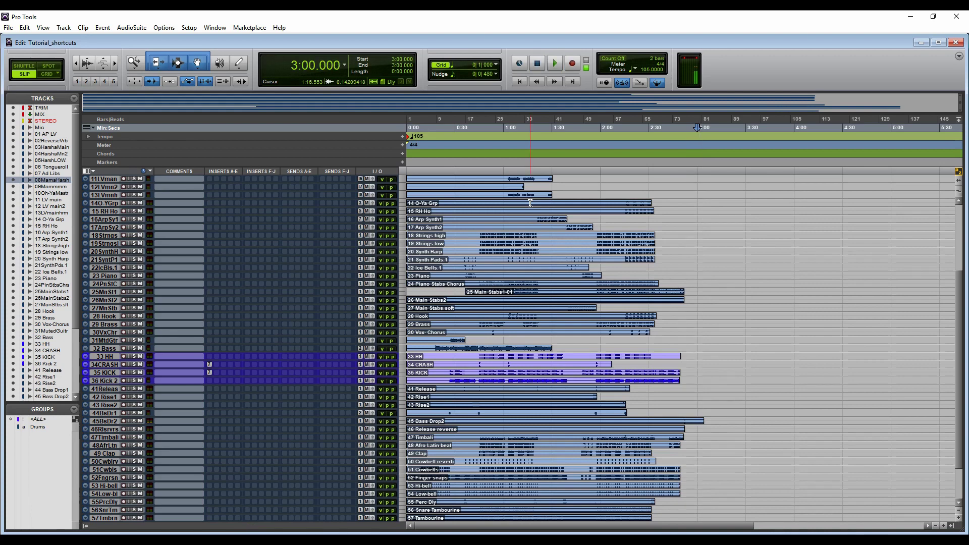
Switch the main counter to Bars|Beats and set the edit selection's start to 2|4|000.
left_click(344, 65)
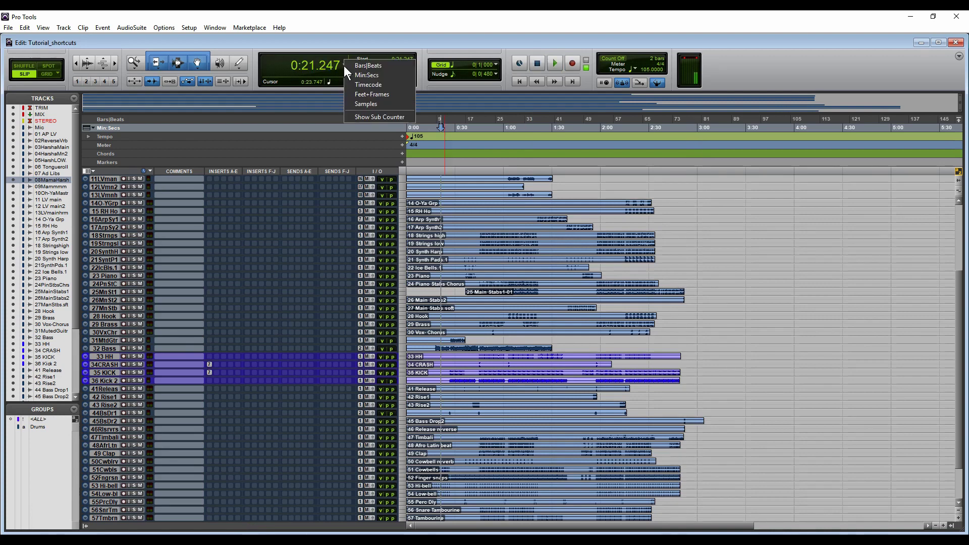
left_click(400, 65)
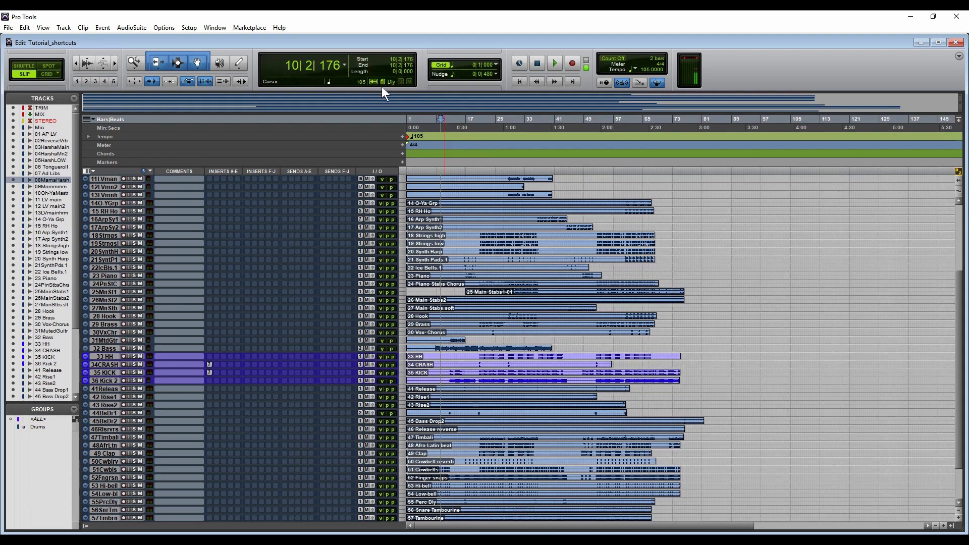
key("slash")
type("2| 4| 000")
key("period")
type("4| 000")
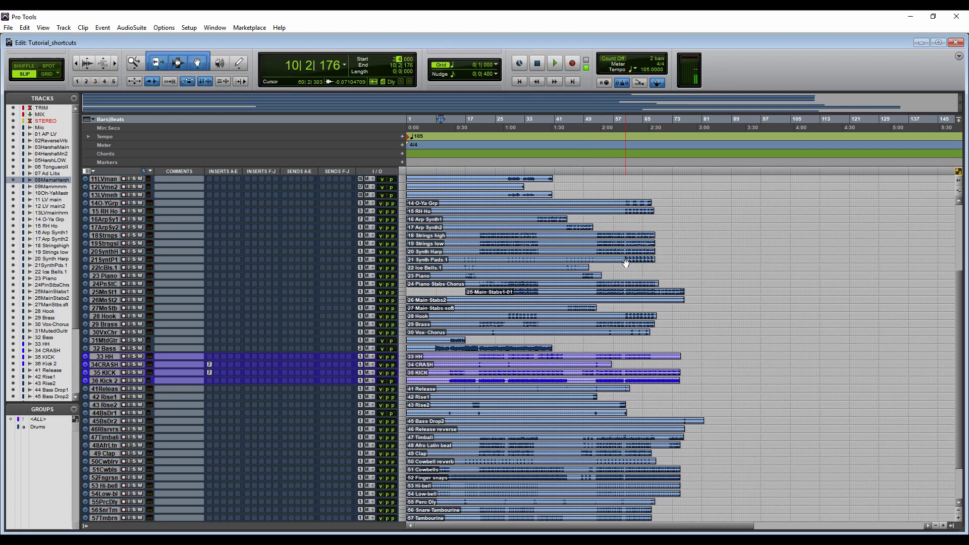
key("Return")
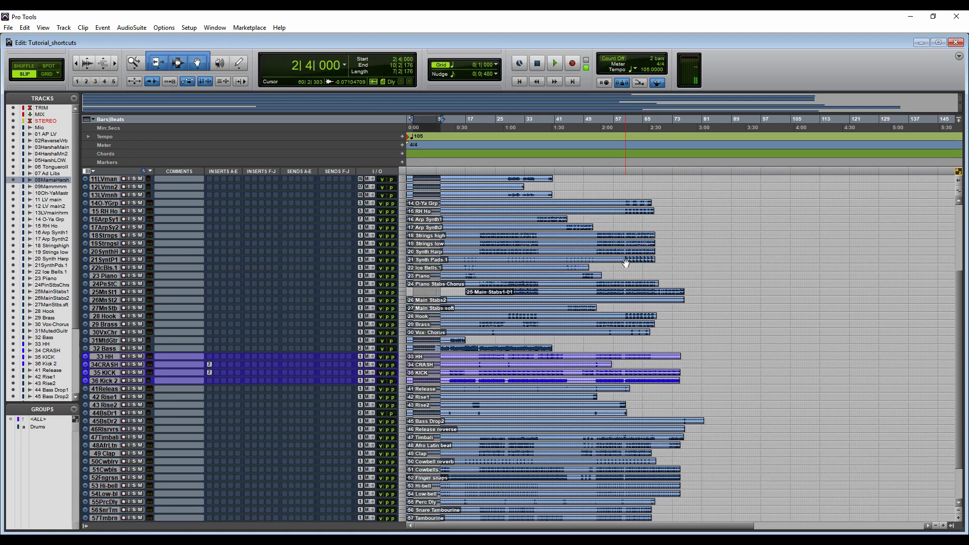
Clear the edit selection by placing the cursor near bar 2, then set the edit location to 6|3|000.
key("3")
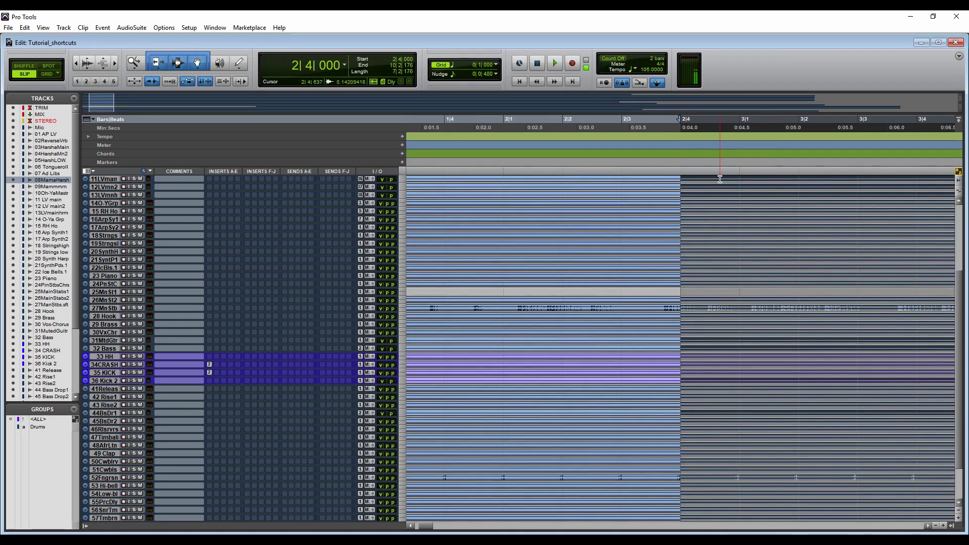
key("r")
key("r")
key("r")
left_click(458, 188)
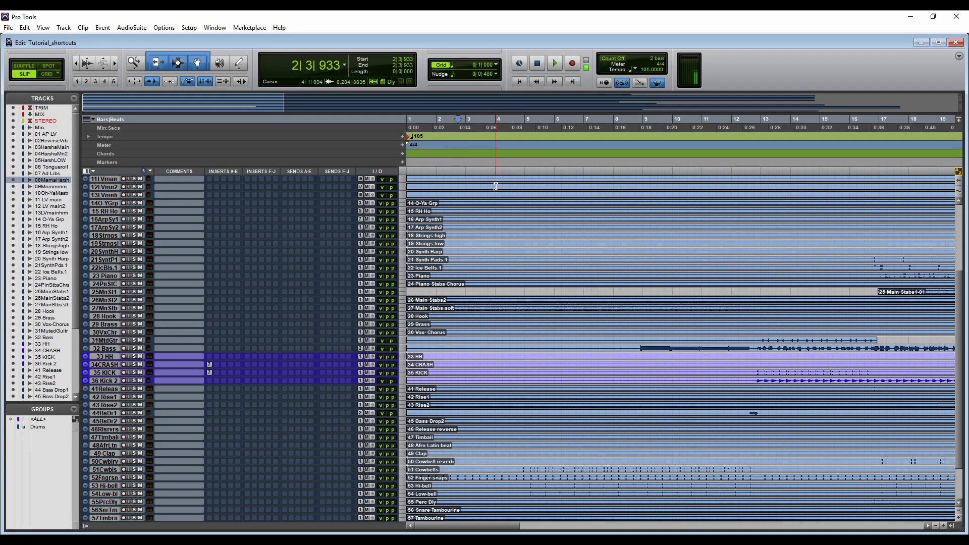
key("KP_Divide")
type("6")
key("period")
type("3")
key("Return")
key("ctrl+bracketright")
key("ctrl+bracketright")
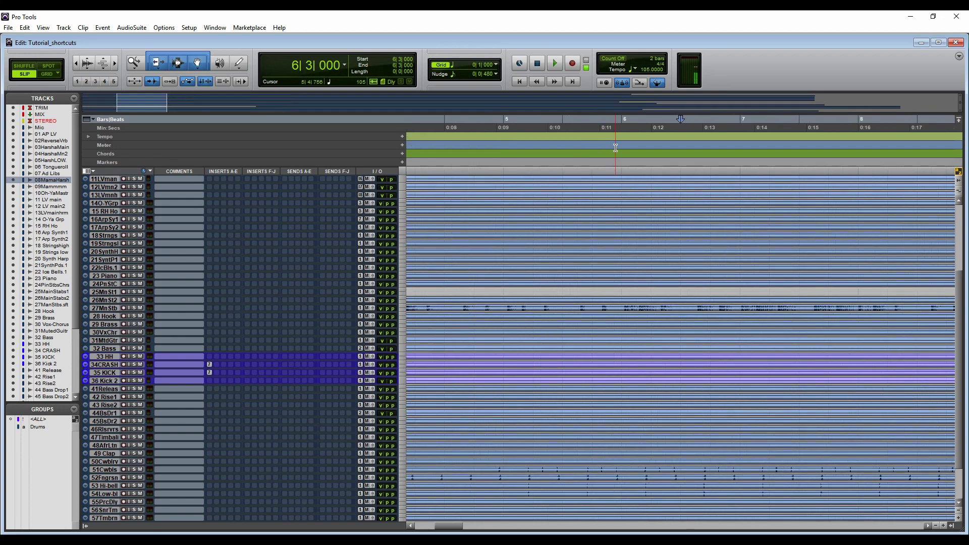
key("ctrl+bracketright")
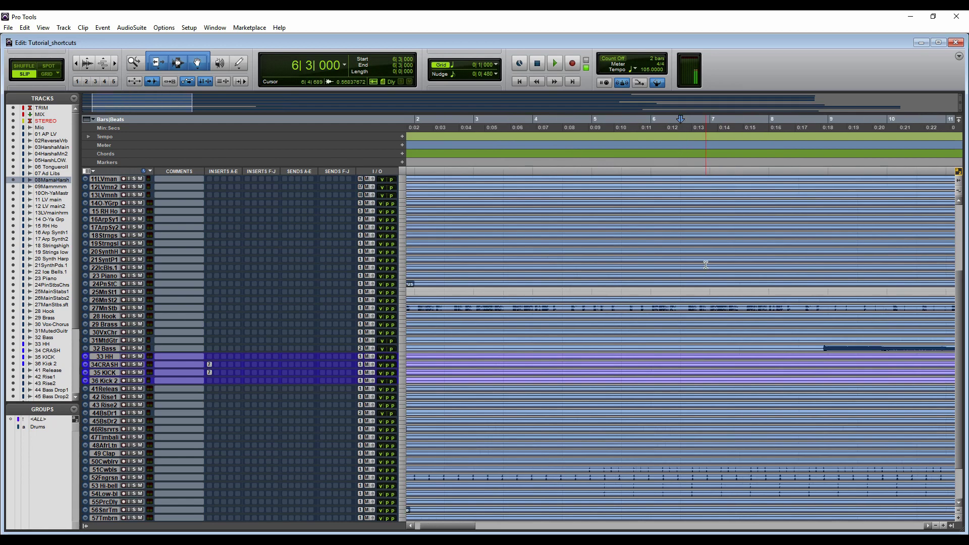
Return to the session start, start playback and add a marker named Intro at the beginning.
key("alt+a")
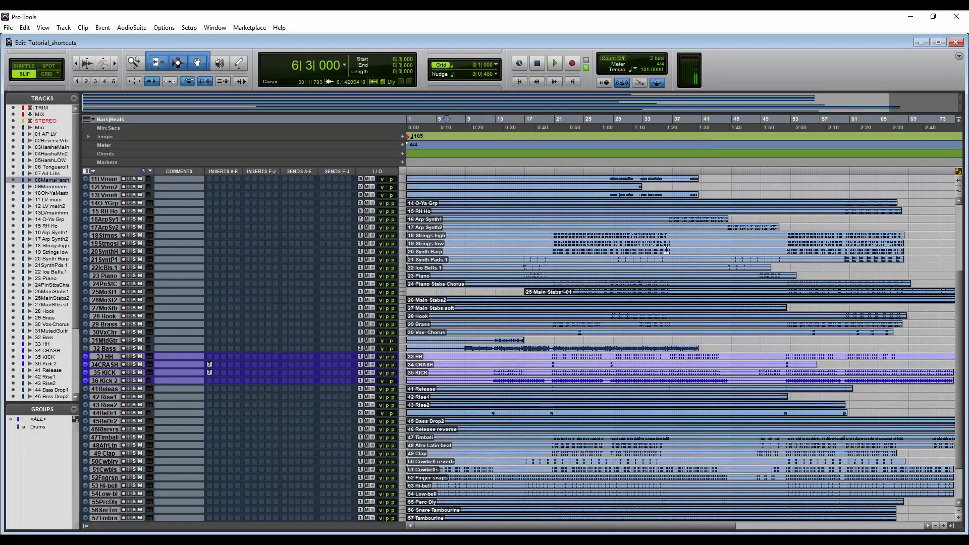
key("Return")
key("space")
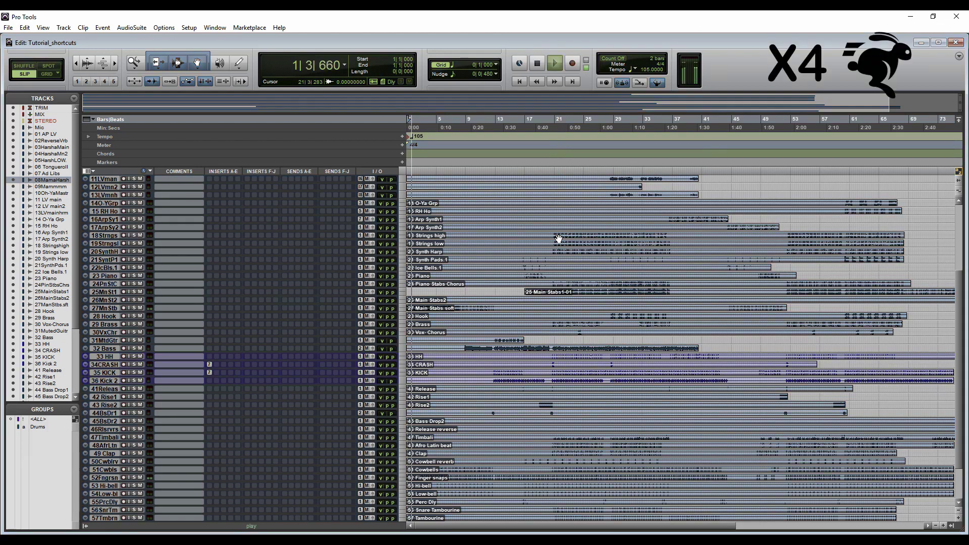
key("space")
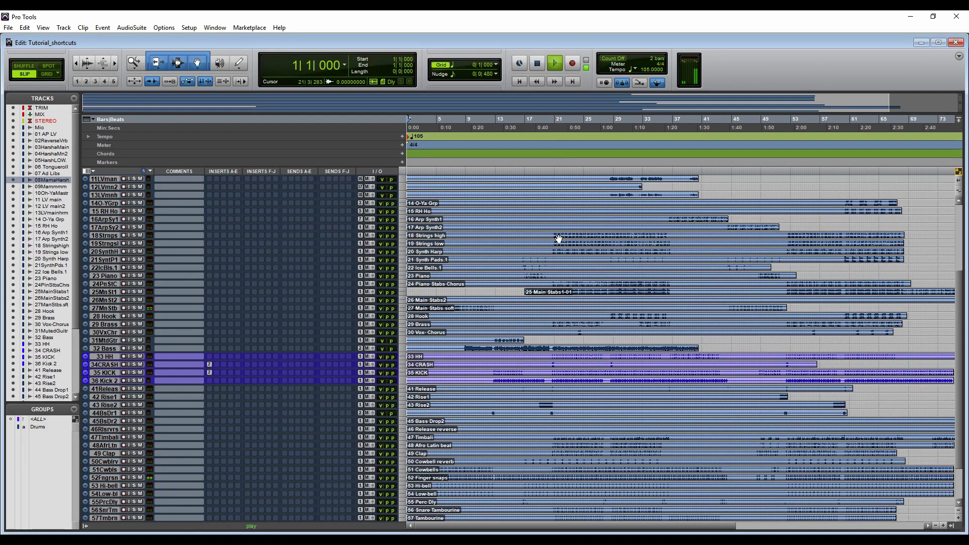
key("space")
key("KP_Enter")
type("Intro")
key("Return")
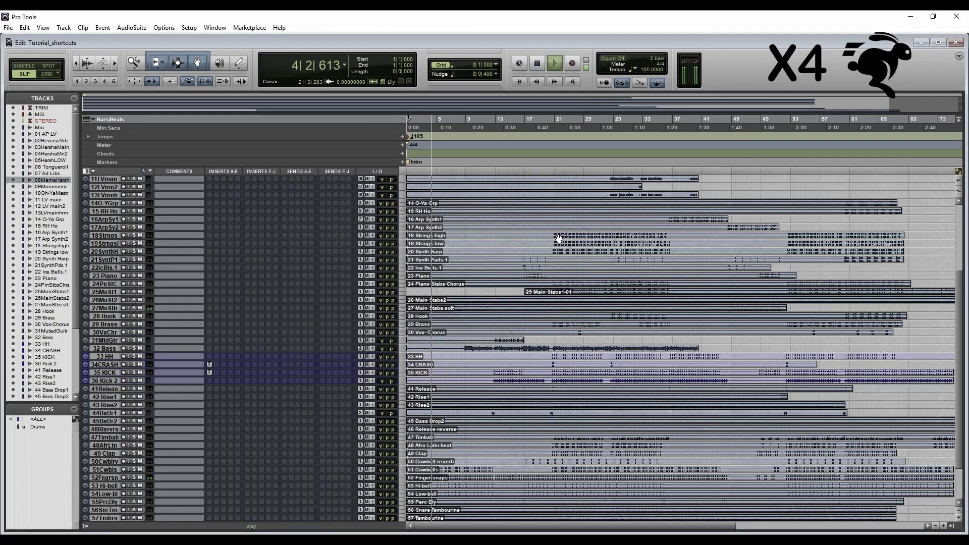
Add markers named V1 near bar 5 and V2 near bar 9 during playback.
key("KP_Enter")
type("V1")
key("Return")
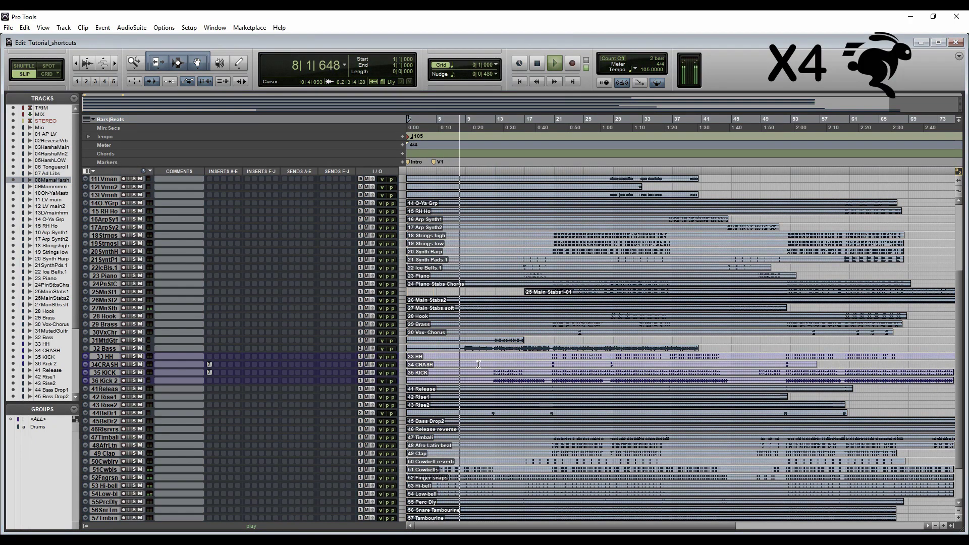
key("KP_Enter")
type("V2")
key("Return")
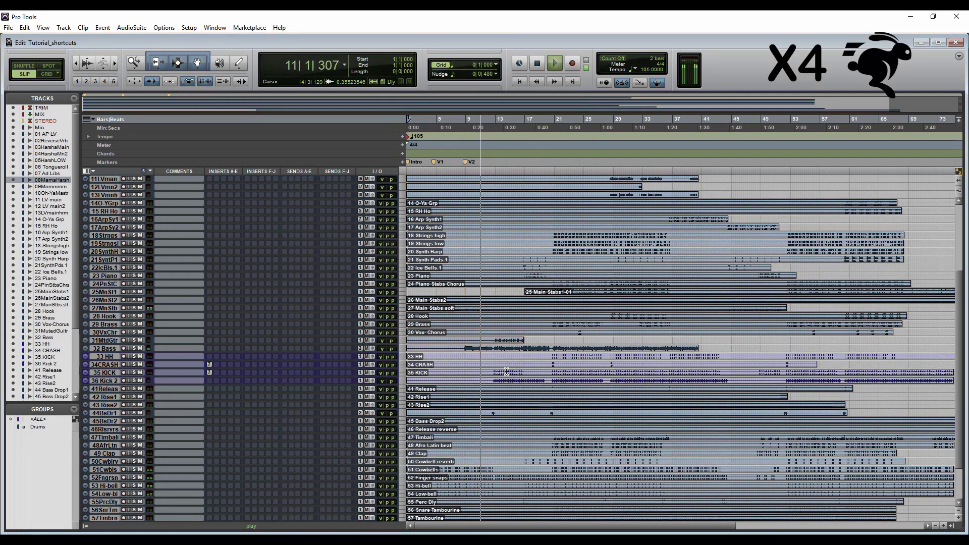
Add markers named Pre1 near bar 13 and C1 near bar 21 during playback, then stop the transport.
type("Pre1")
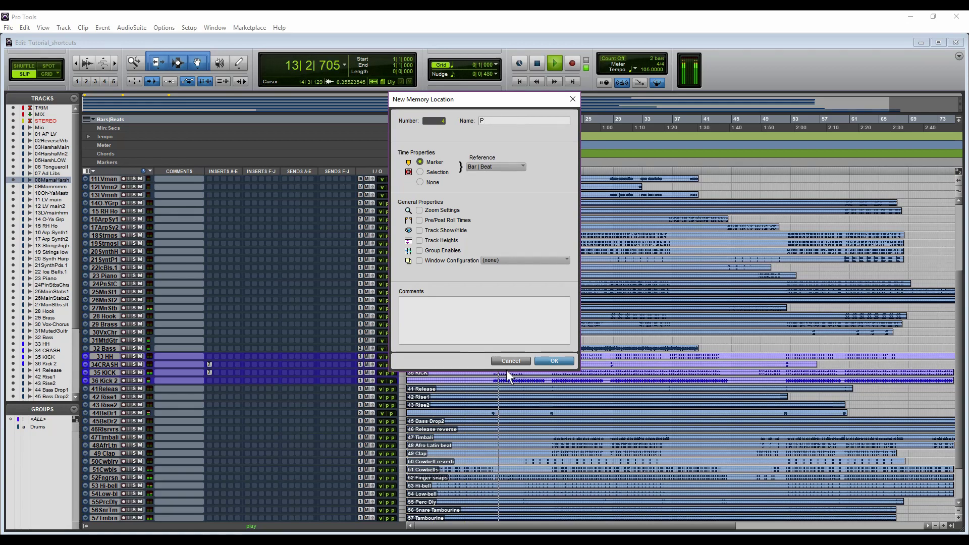
key("Return")
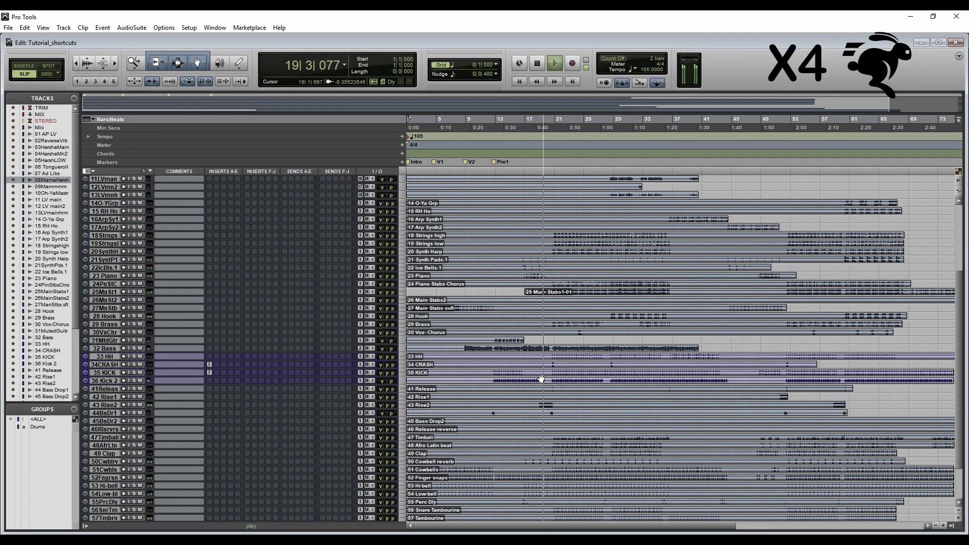
key("KP_Enter")
type("C1")
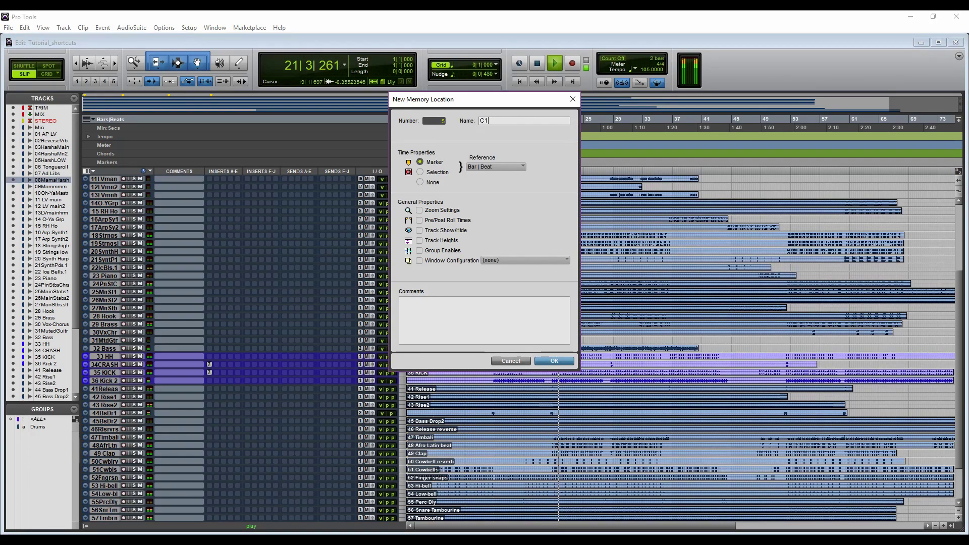
key("Return")
key("space")
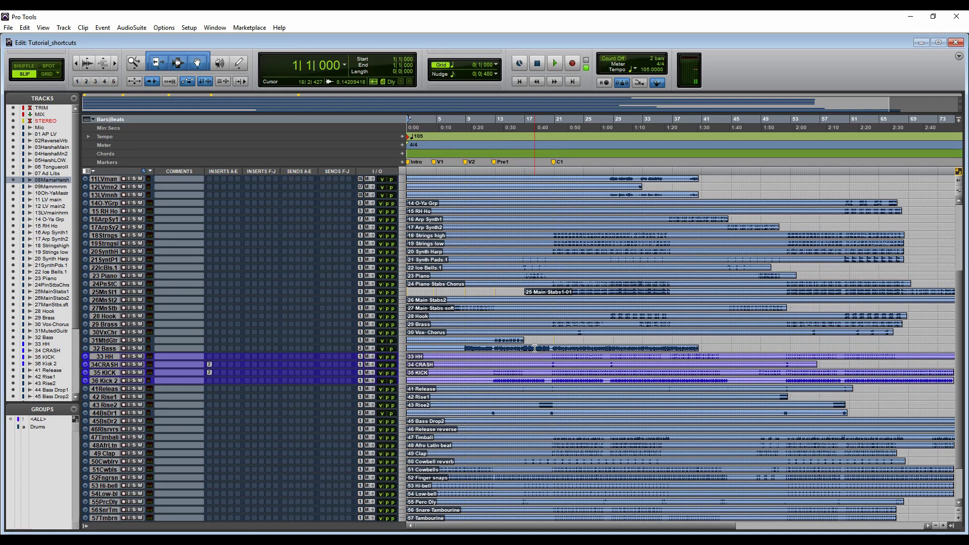
View the memory location settings of the Intro and V1 markers, closing each without changes.
double_click(410, 164)
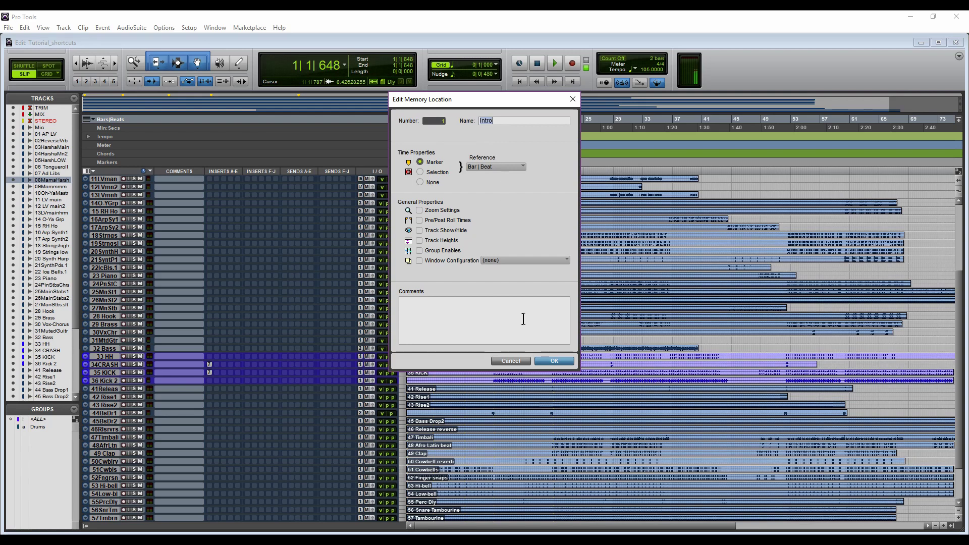
left_click(540, 359)
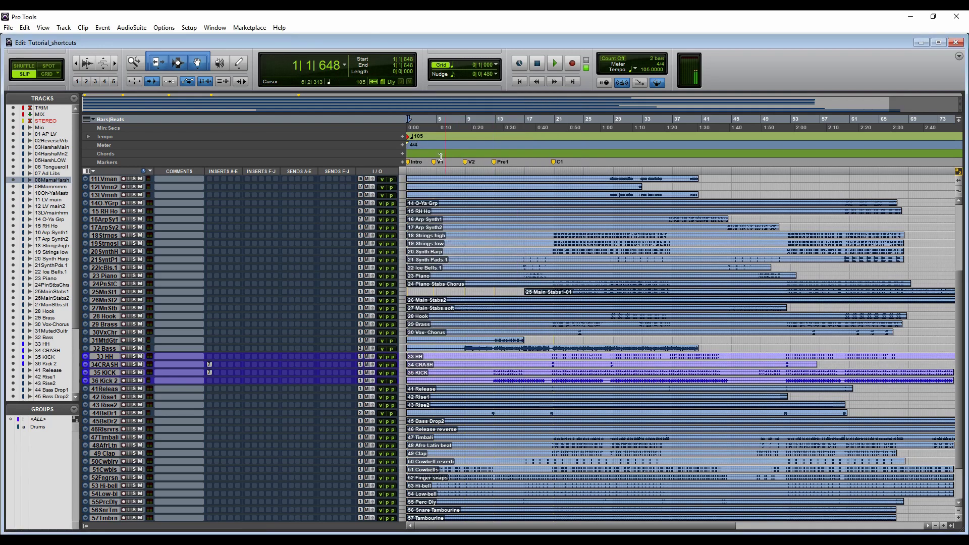
left_click(438, 162)
key("KP_Enter")
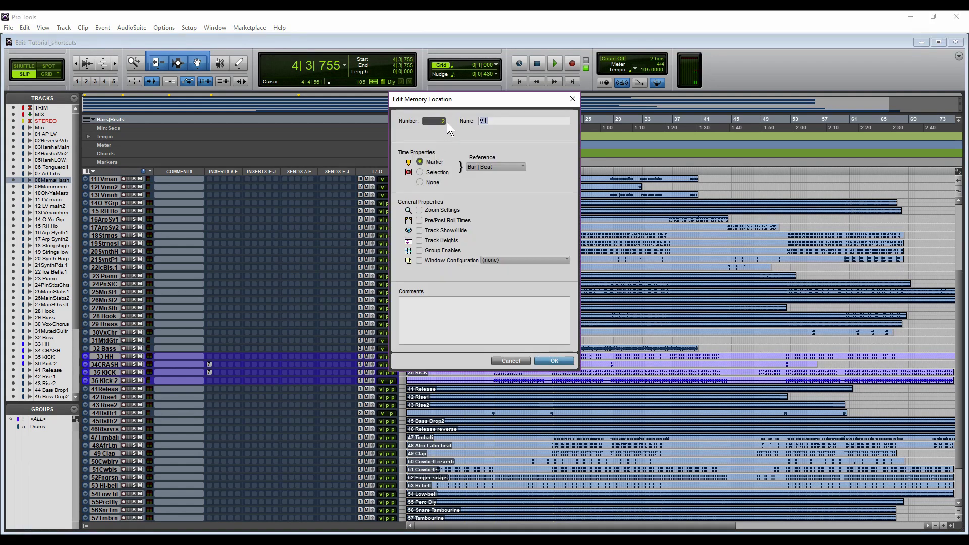
left_click(524, 364)
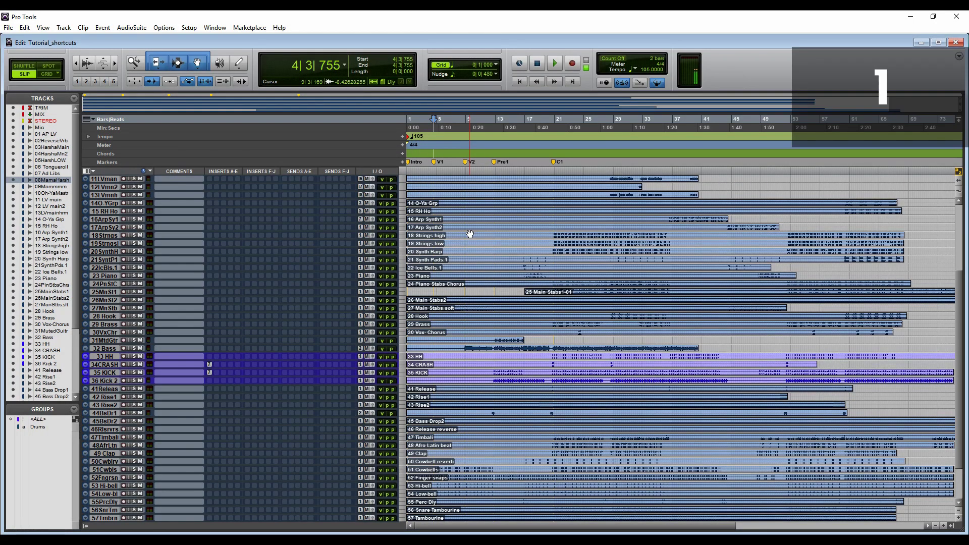
Recall memory locations 1 to 5 in order by number, moving the edit cursor from Intro through to C1.
key("Return")
key("KP_Decimal")
key("KP_2")
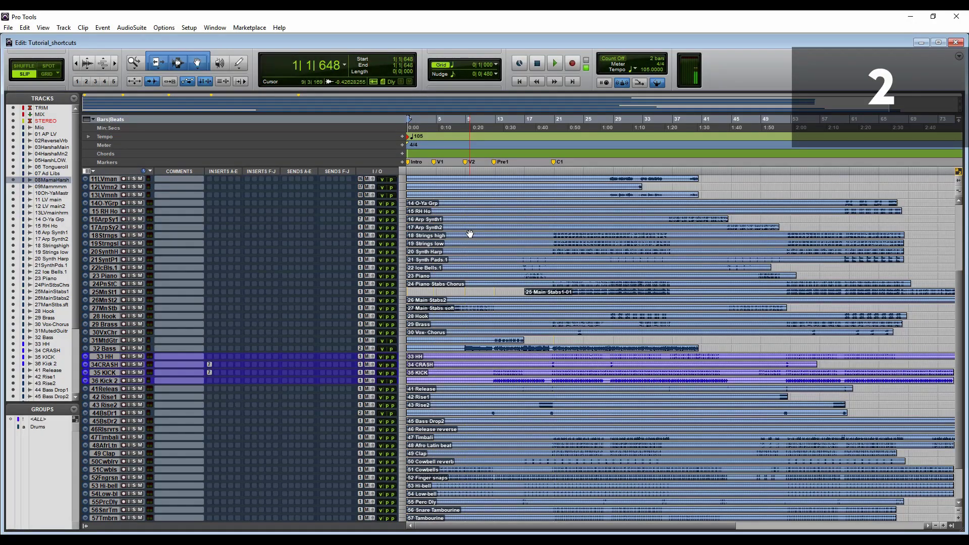
key("KP_Decimal")
key("KP_Decimal")
key("KP_3")
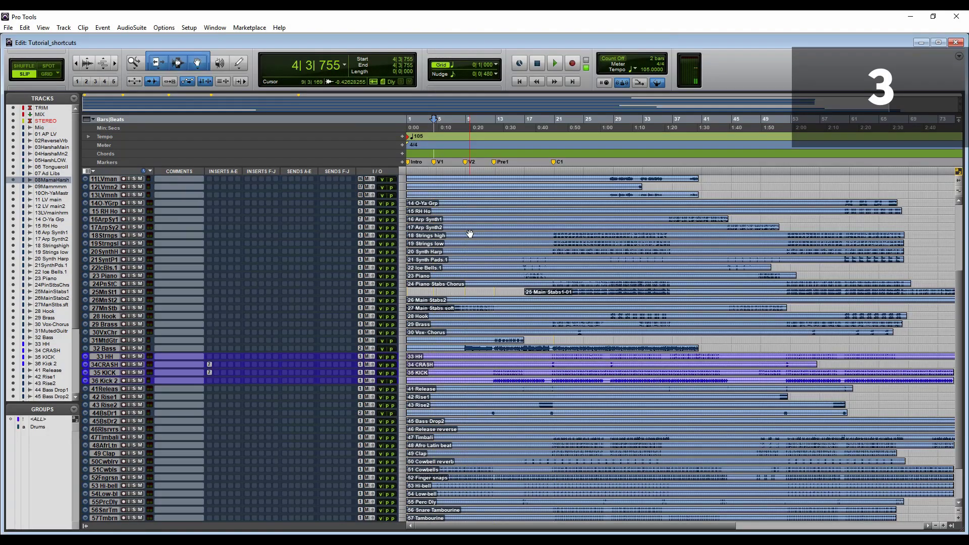
key("KP_Decimal")
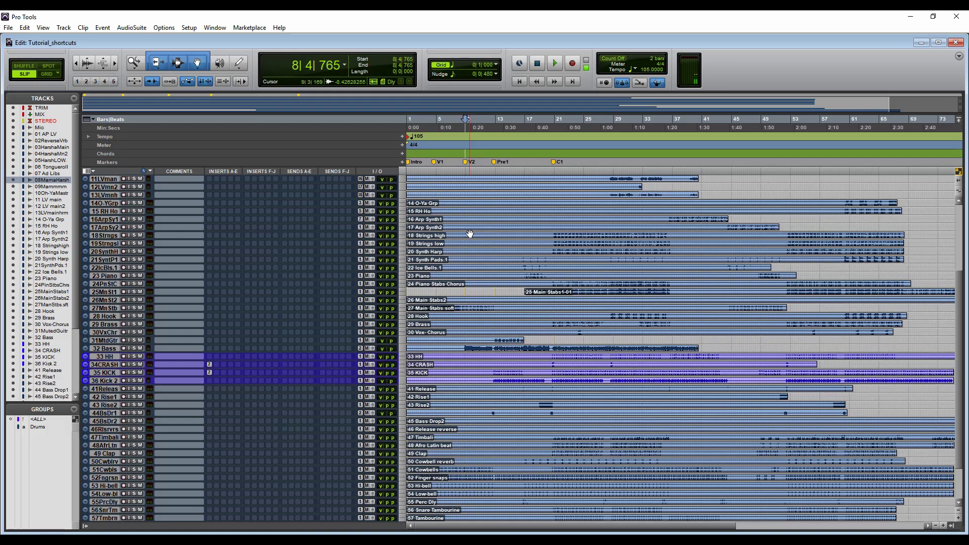
key("KP_Decimal")
key("KP_4")
key("KP_Decimal")
key("KP_Decimal")
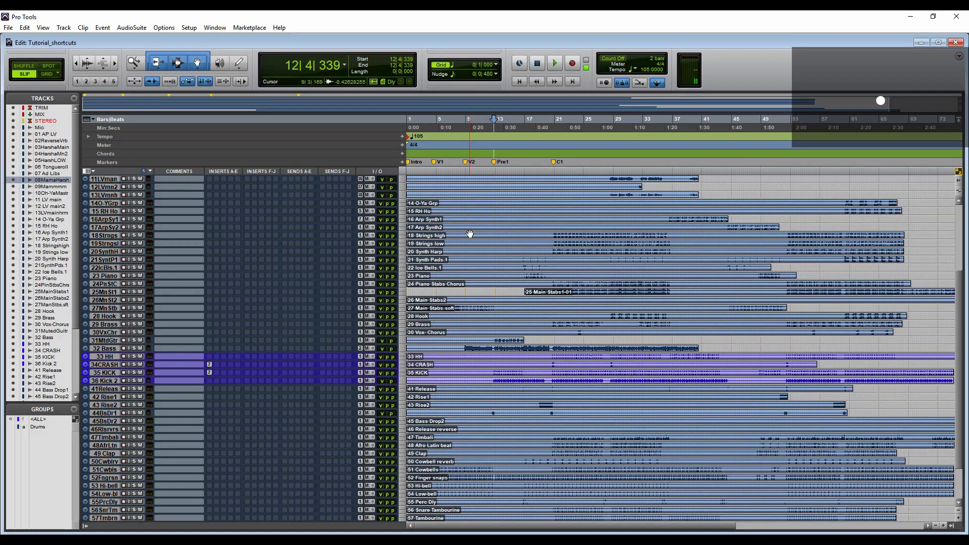
key("KP_5")
key("KP_Decimal")
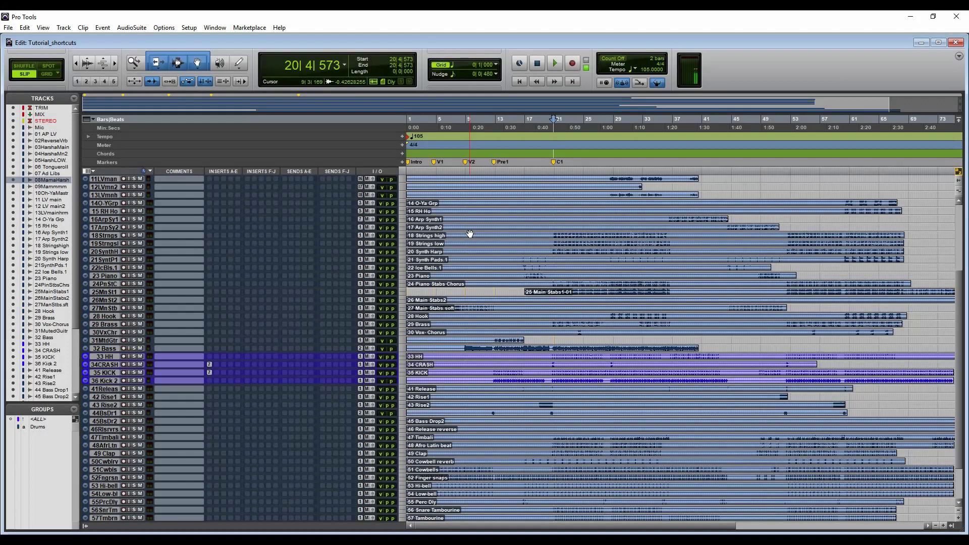
Open the Memory Locations window and recall Intro, V1, V2, Pre1 and C1 in turn from its list.
key("ctrl+KP_5")
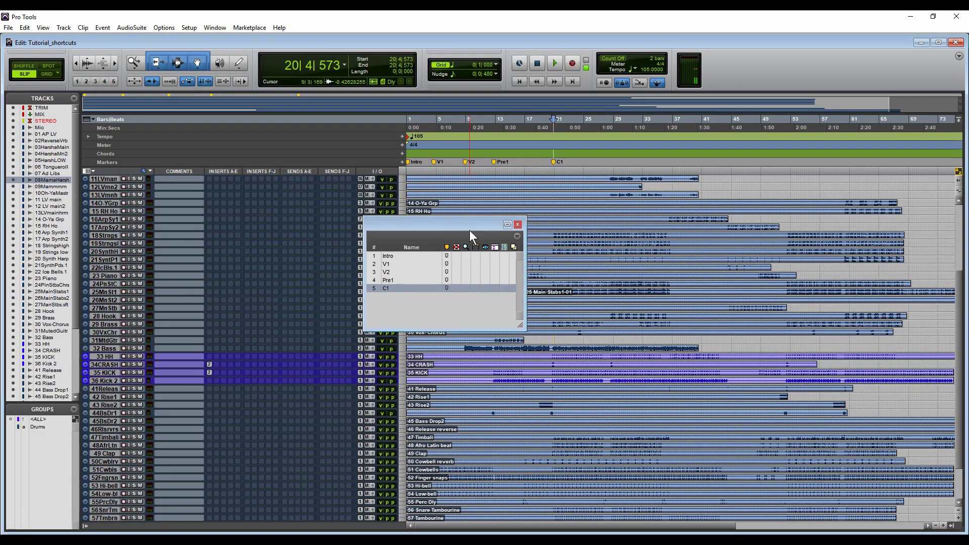
left_click(396, 256)
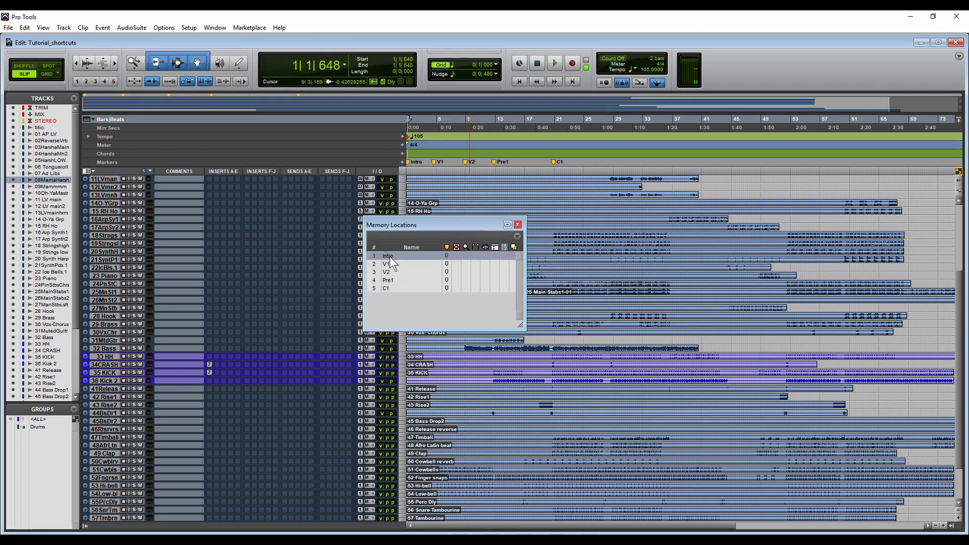
left_click(388, 264)
left_click(389, 272)
left_click(388, 280)
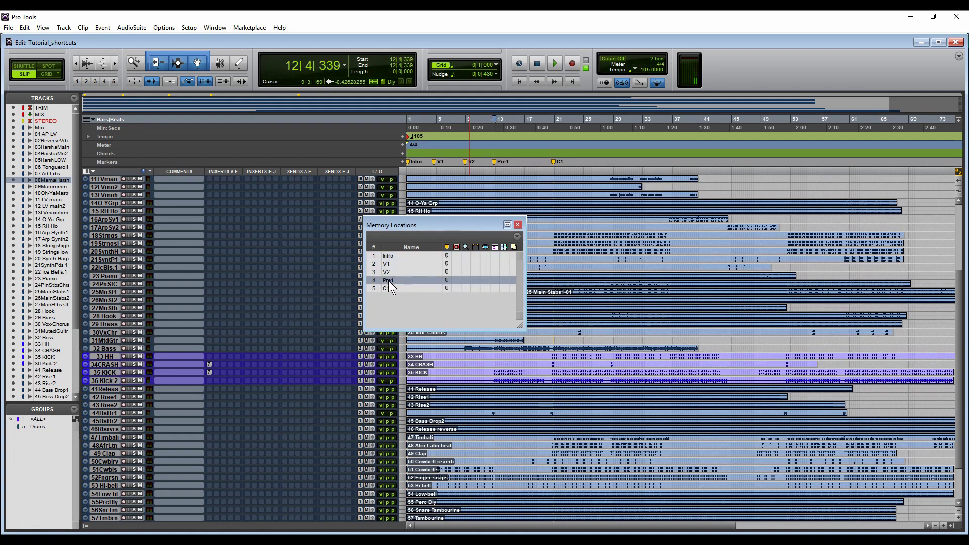
left_click(389, 287)
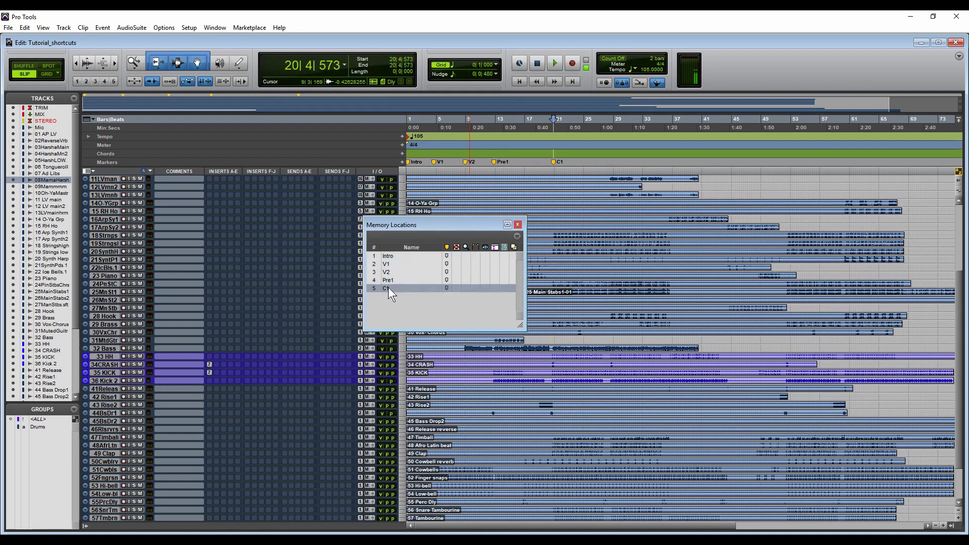
Change the Intro marker's memory location number to 10.
double_click(387, 256)
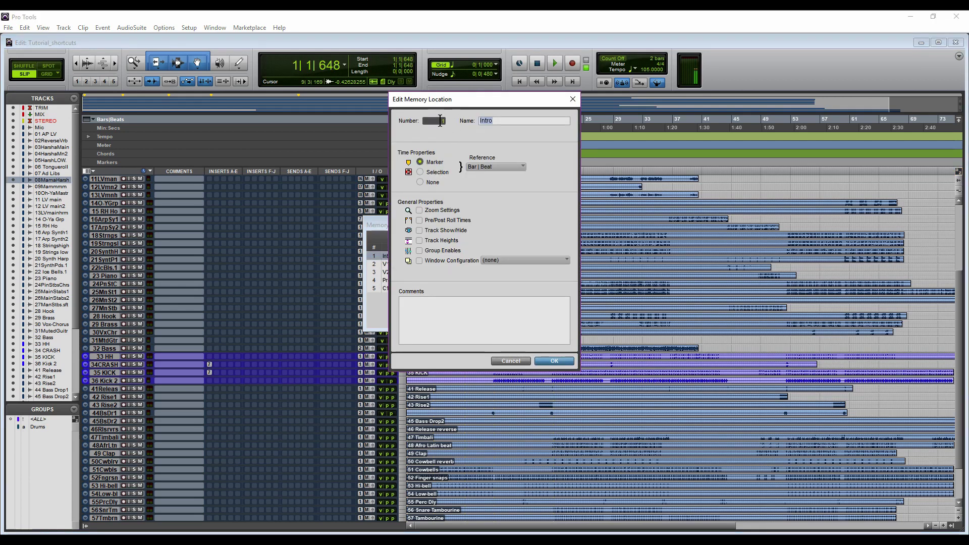
type("10")
key("Return")
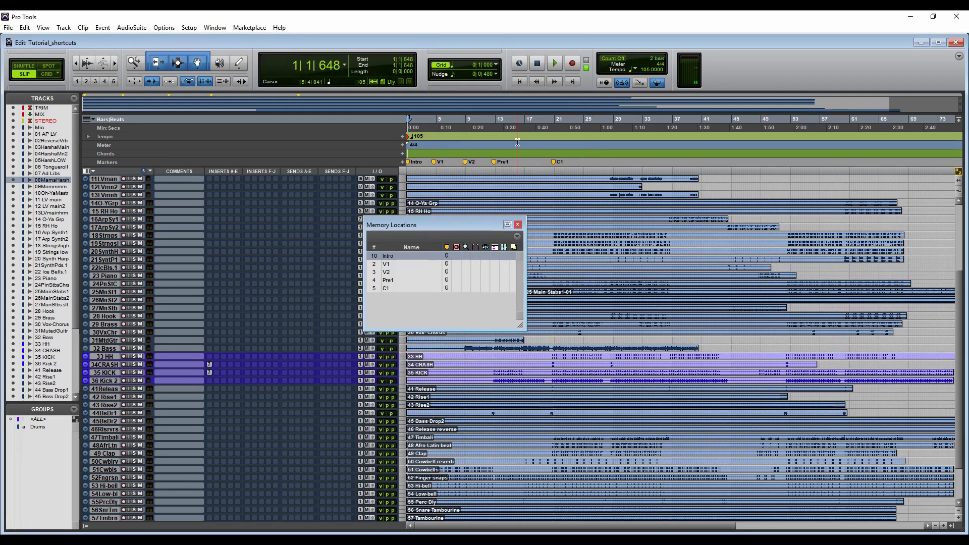
Recall memory location 5 by number, followed by memory location 10.
key("KP_Decimal")
key("KP_5")
key("KP_Decimal")
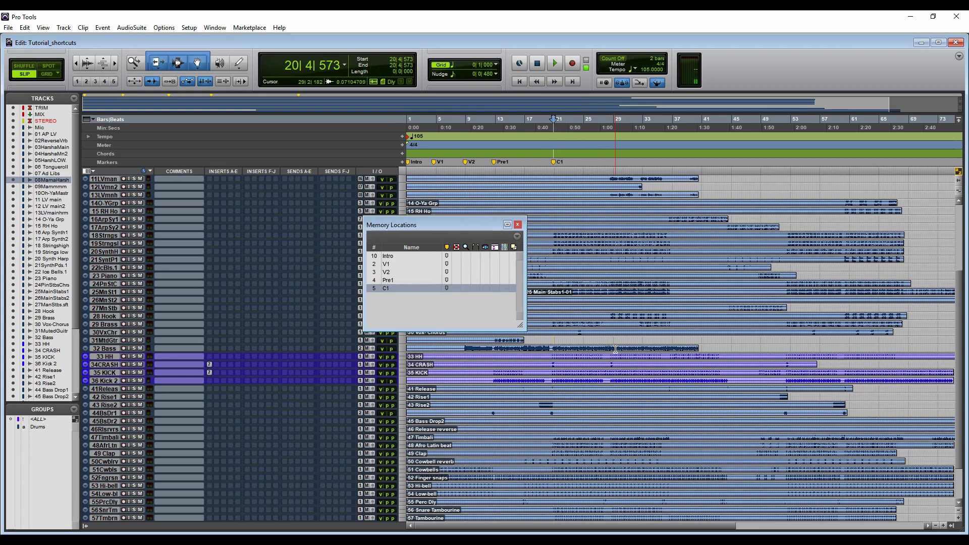
key("KP_Decimal")
key("KP_1")
key("KP_0")
key("KP_Decimal")
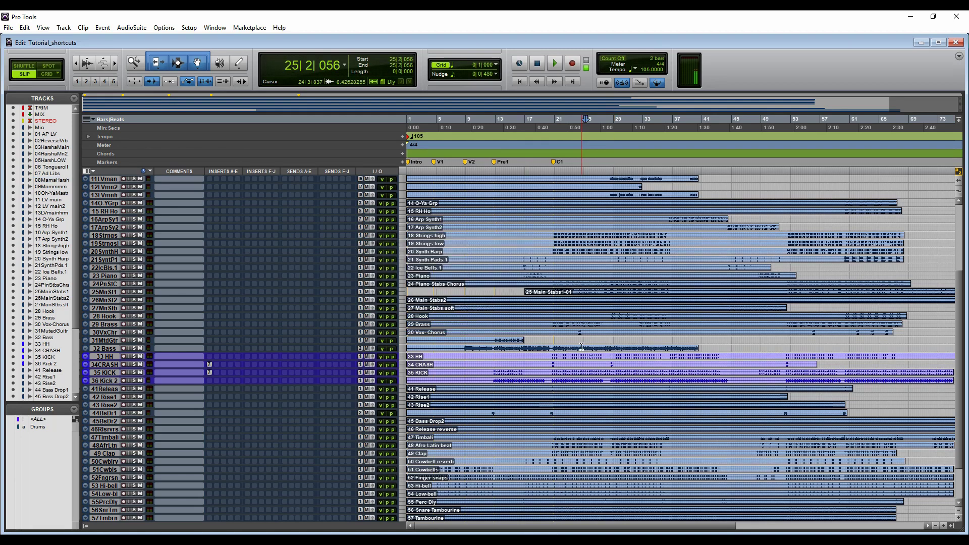
Create memory location 6 named All with time property None, storing only the track show/hide state.
key("KP_Enter")
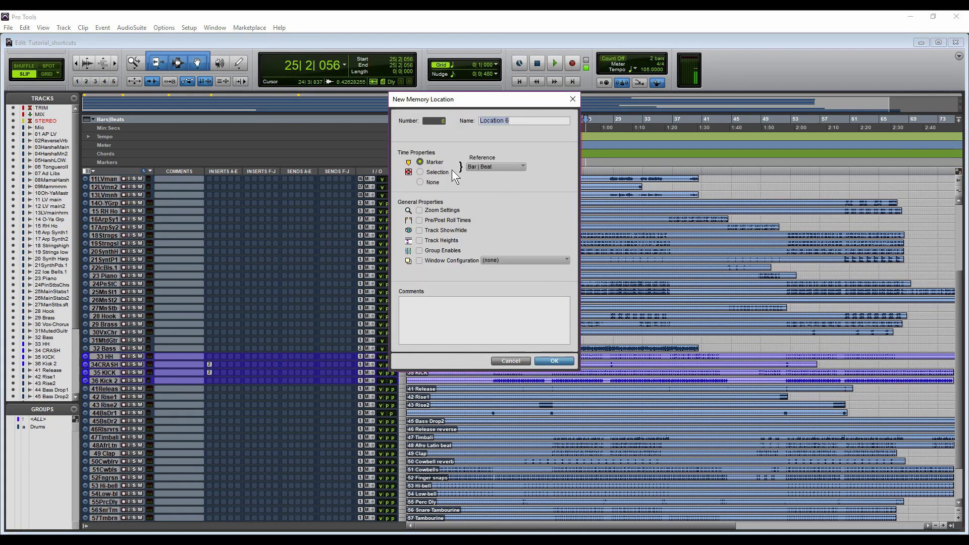
left_click(436, 174)
left_click(428, 185)
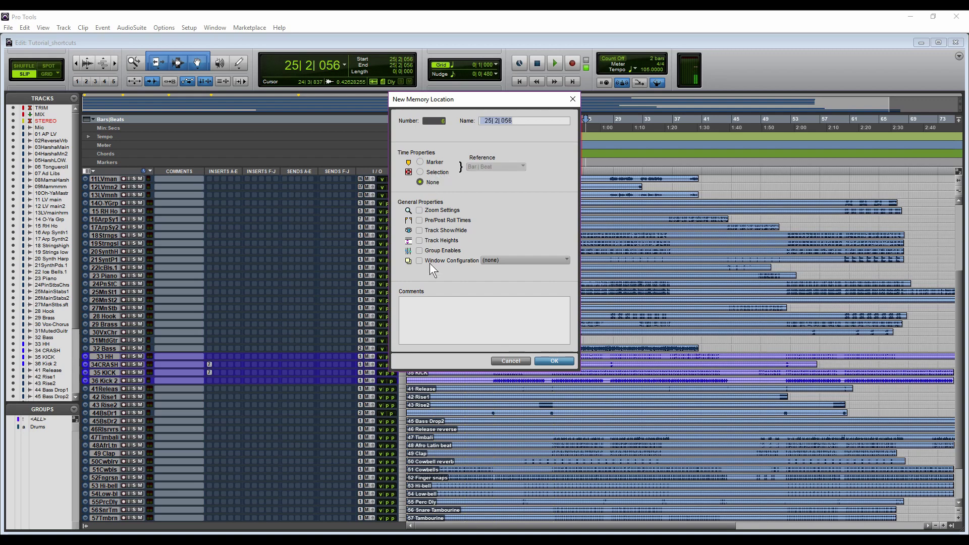
left_click(419, 230)
key("Return")
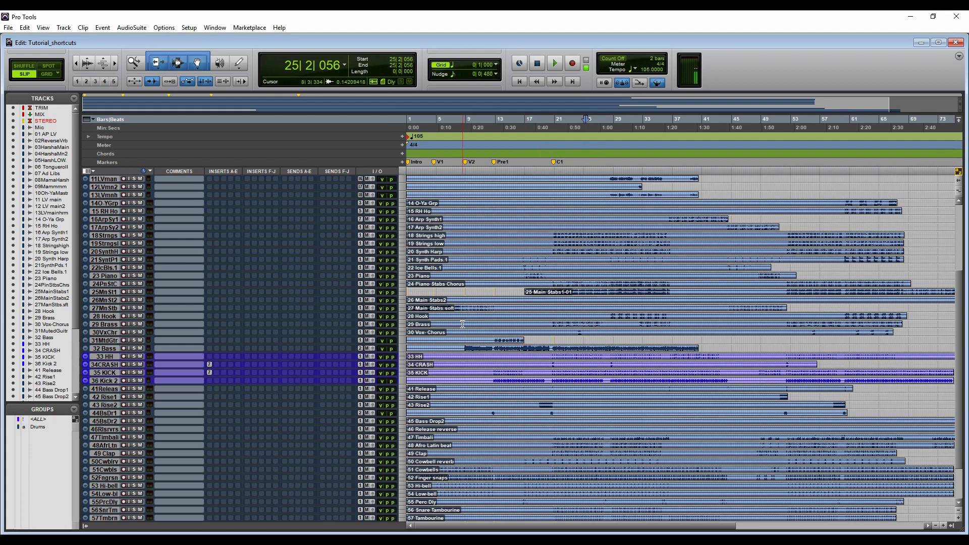
Hide every track and store the view as memory location 7 named Hide, with time property None and Track Show/Hide.
left_click(13, 357, "alt")
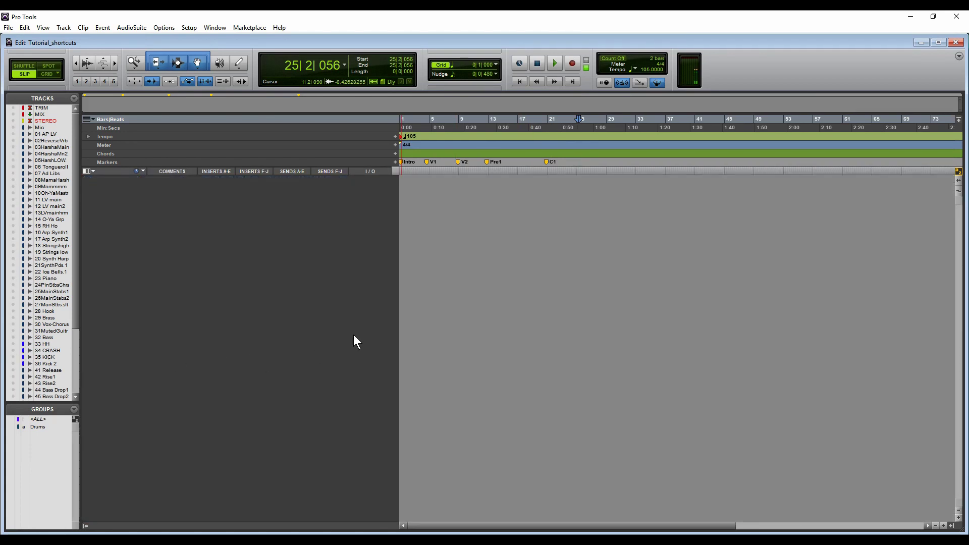
key("KP_Enter")
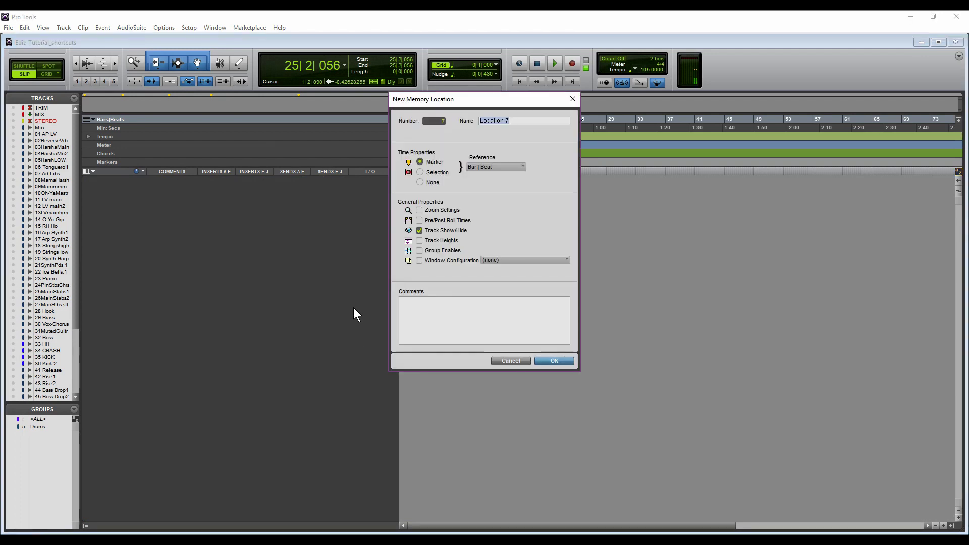
left_click(420, 182)
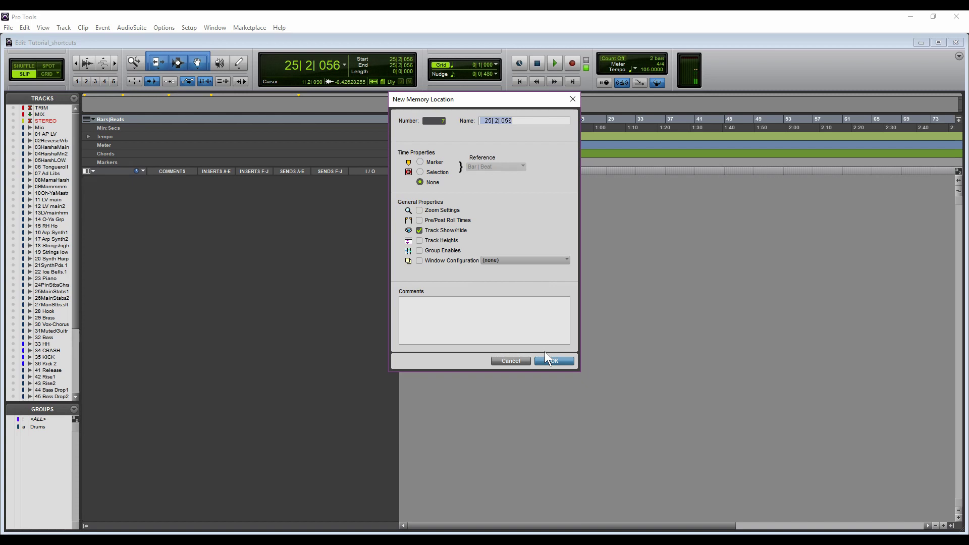
type("Hide")
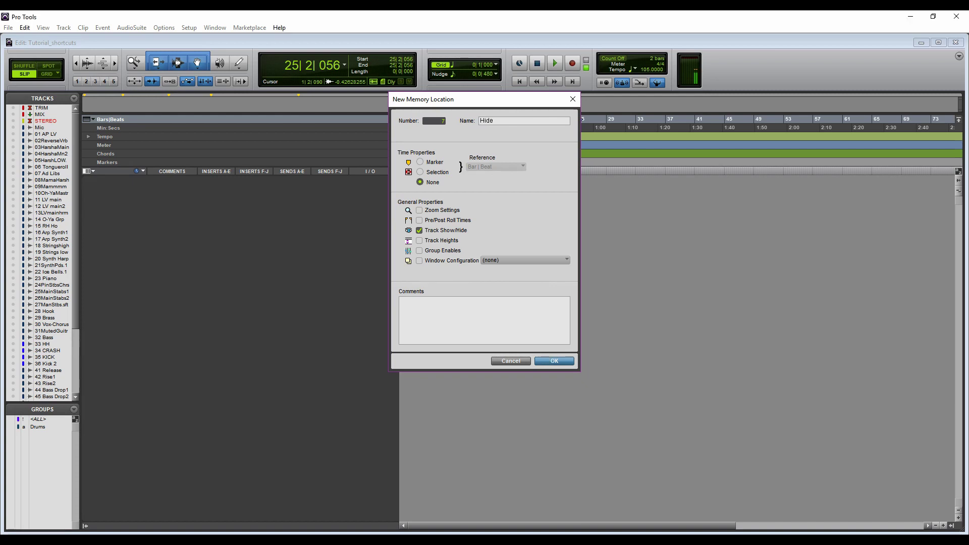
key("Return")
Open the Memory Locations window, recall All and Hide in turn from its list, and close the window.
key("ctrl+5")
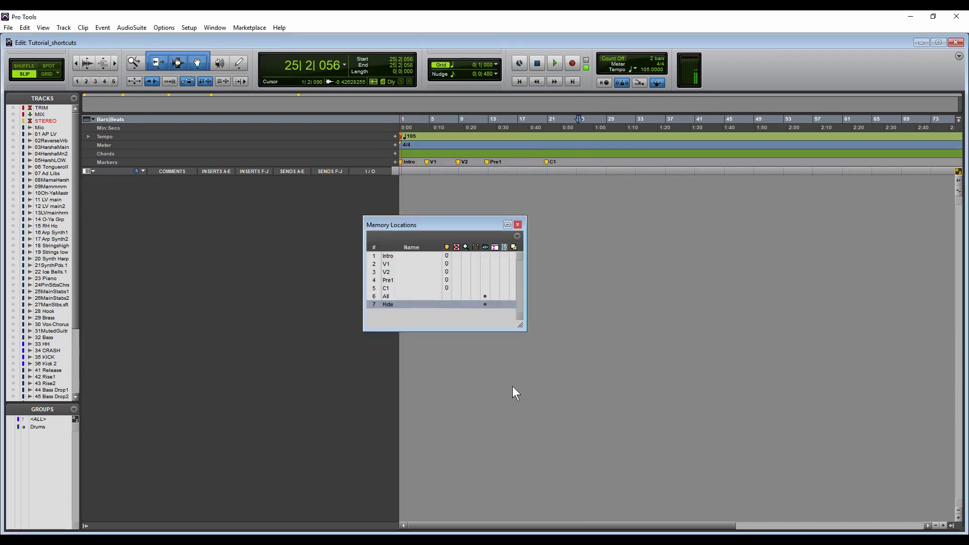
left_click(412, 296)
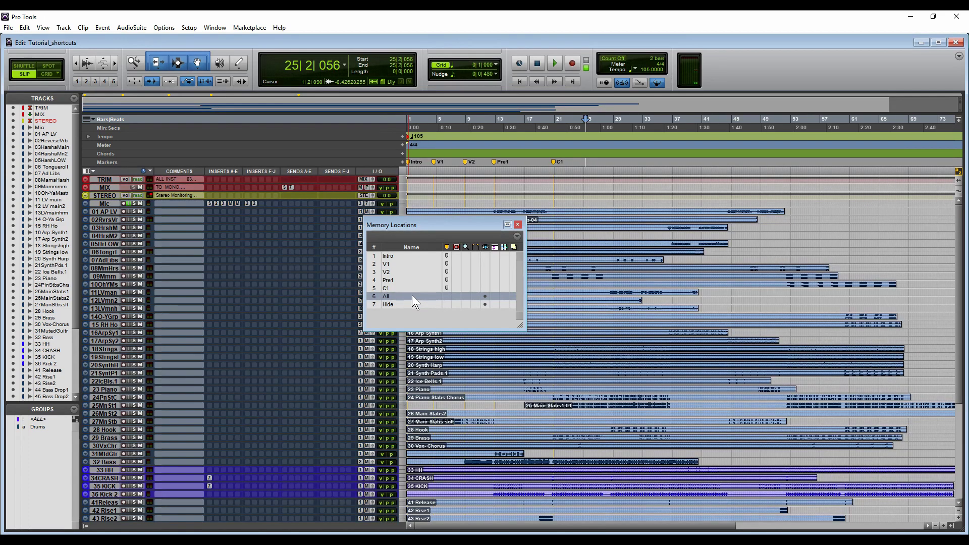
left_click(410, 304)
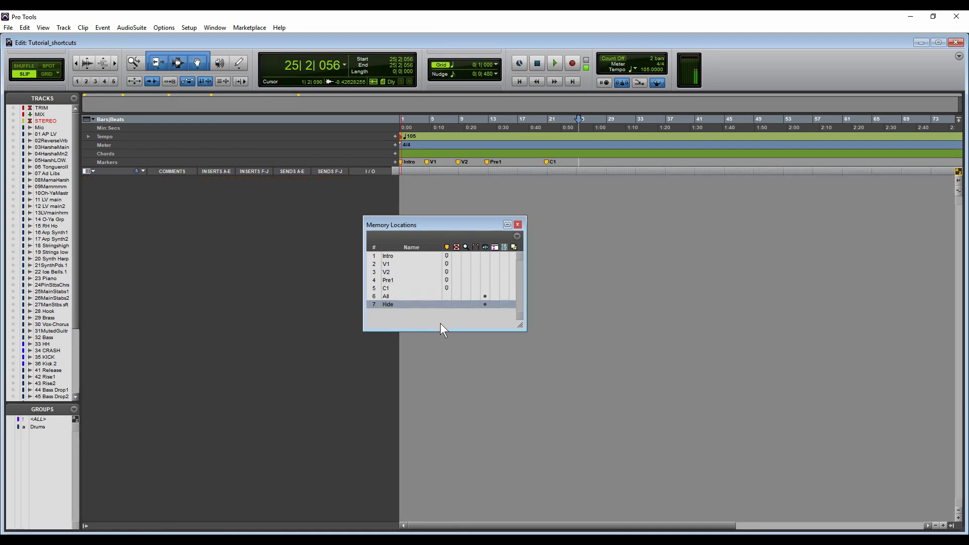
left_click(518, 224)
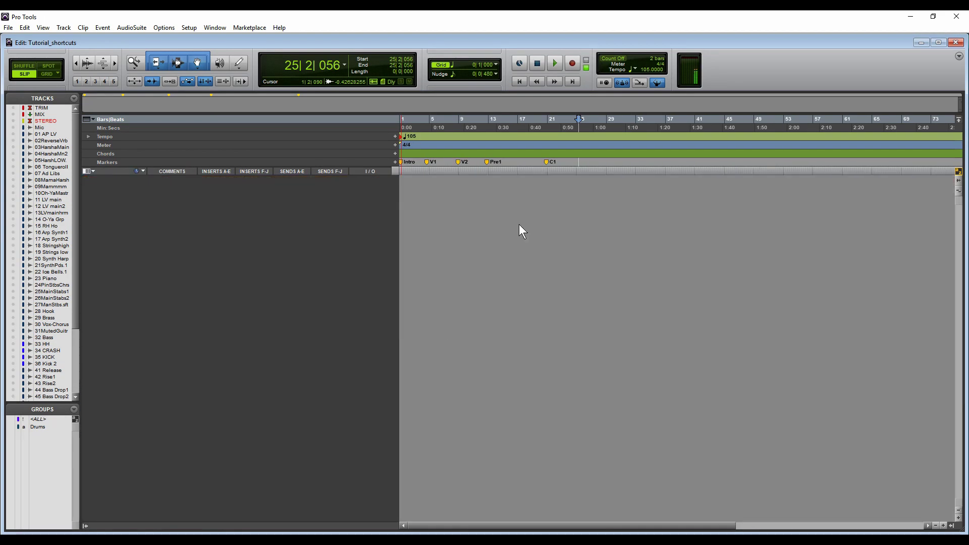
Show only tracks 33 HH to 36 Kick 2, select them, and fit their heights to the Edit window.
scroll(16, 309, "down", 3)
left_click_drag(14, 299, 14, 279)
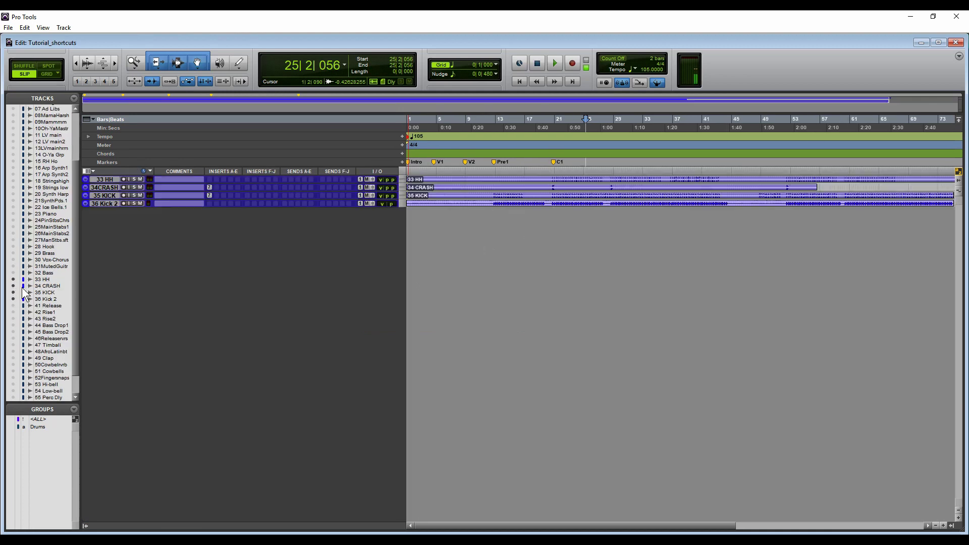
left_click(112, 213, "alt")
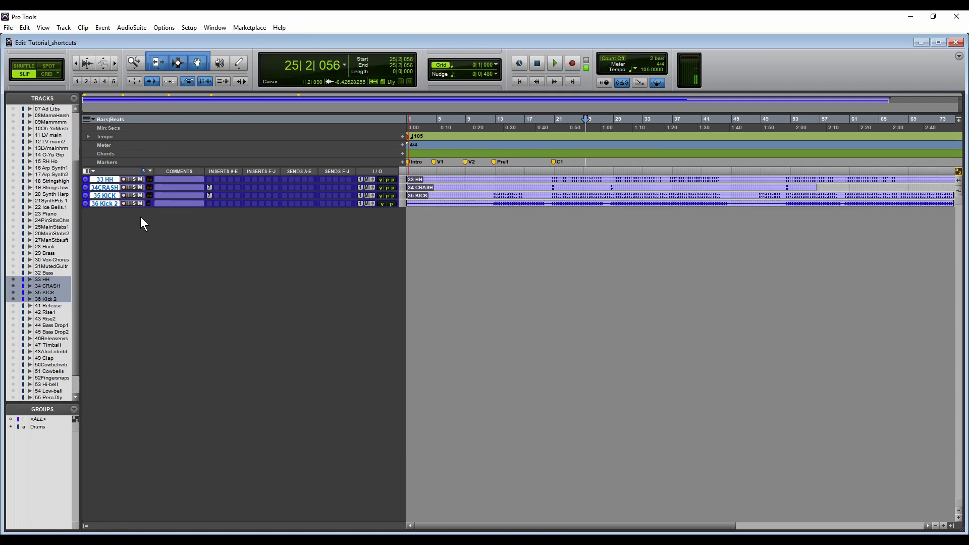
key("ctrl+alt+super+f")
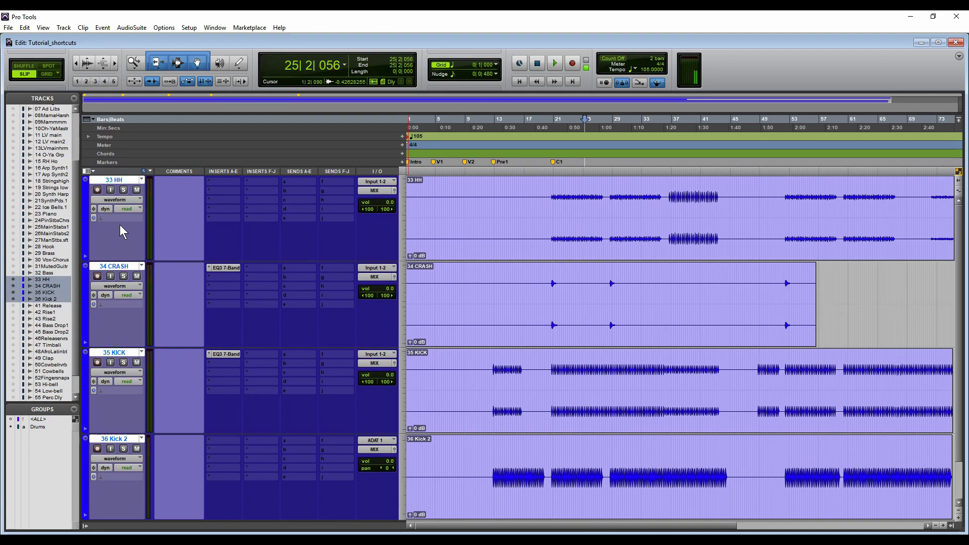
Adjust the vertical audio zoom so the waveforms on the four drum tracks are drawn taller.
key("ctrl+alt+[")
key("ctrl+alt+]")
key("ctrl+alt+]")
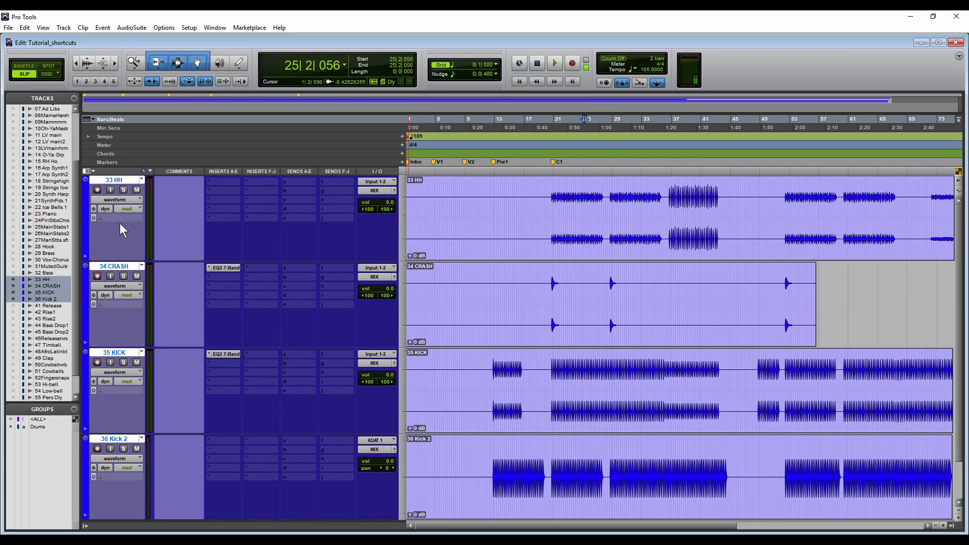
key("ctrl+alt+]")
key("ctrl+alt+[")
Create memory location 8 with time property None, storing zoom settings, track show/hide and track heights.
key("KP_Enter")
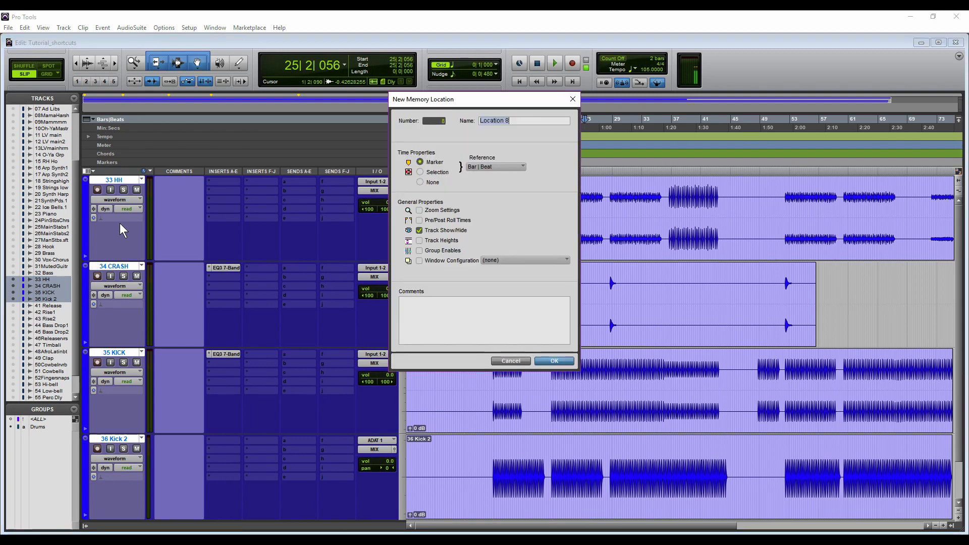
left_click(438, 182)
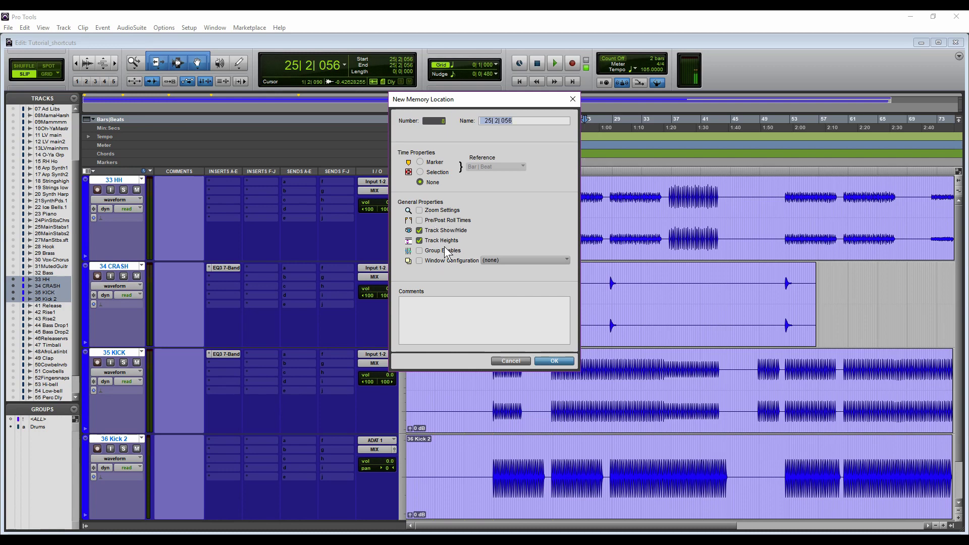
left_click(419, 210)
left_click(545, 360)
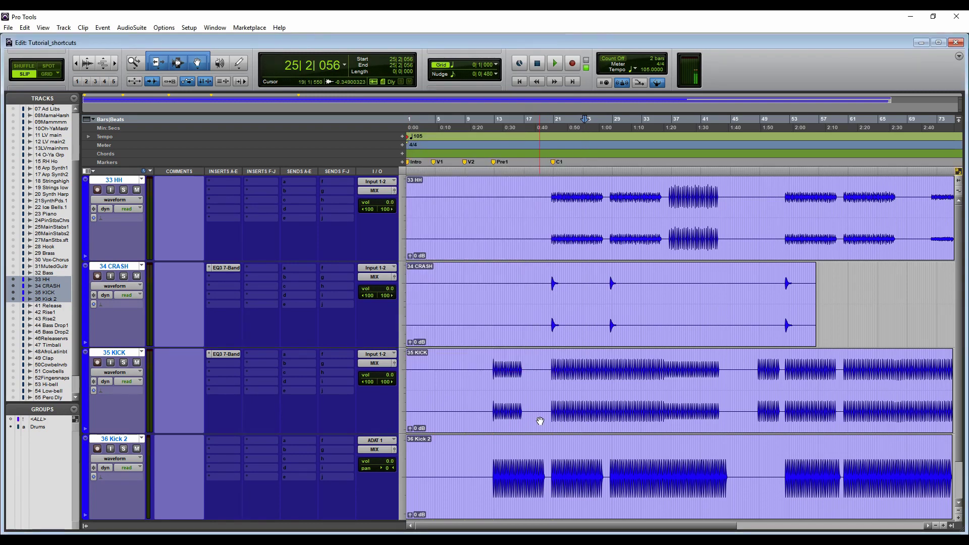
Open the Memory Locations window and recall locations 4, 7 and 8 in turn by number.
key("ctrl+5")
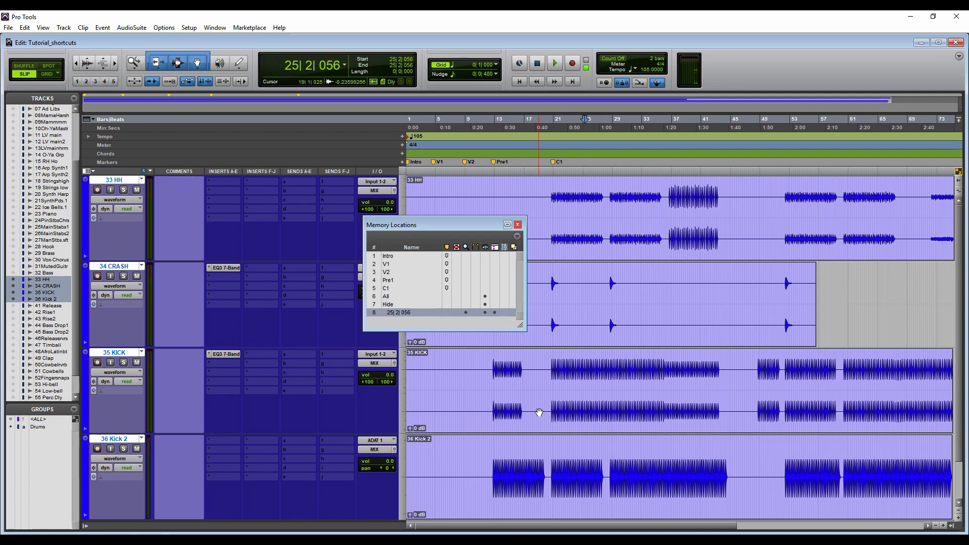
key("KP_Decimal")
key("KP_4")
key("KP_Decimal")
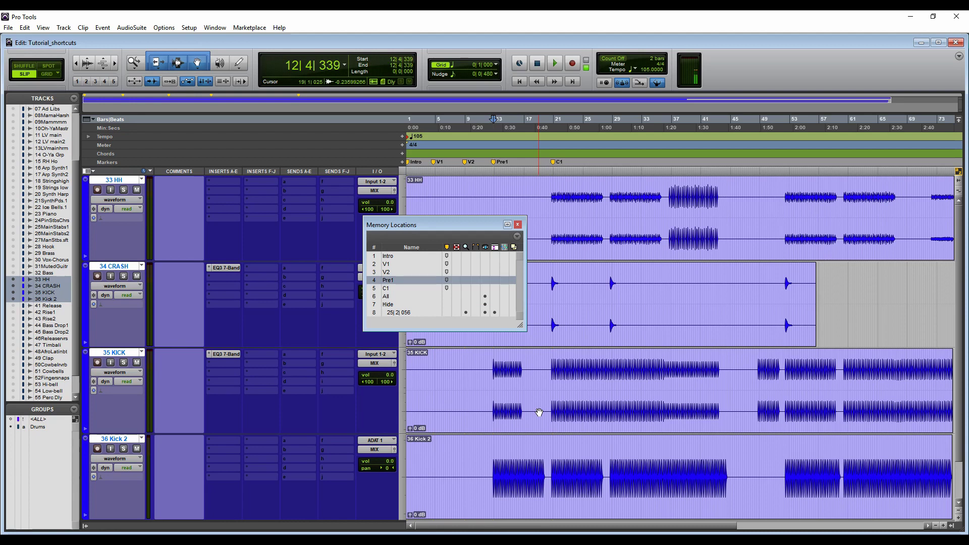
key("KP_Decimal")
key("KP_7")
key("KP_Decimal")
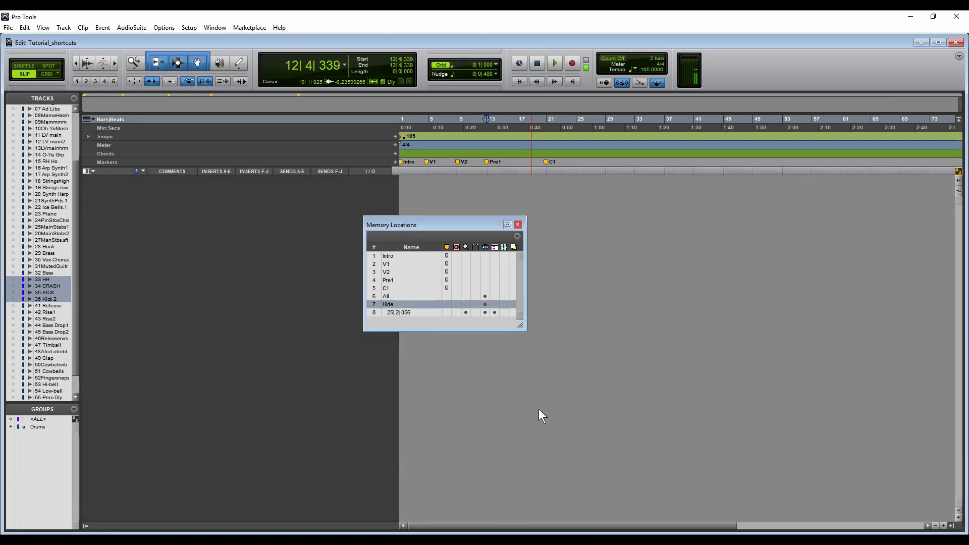
key("KP_Decimal")
key("KP_8")
key("KP_Decimal")
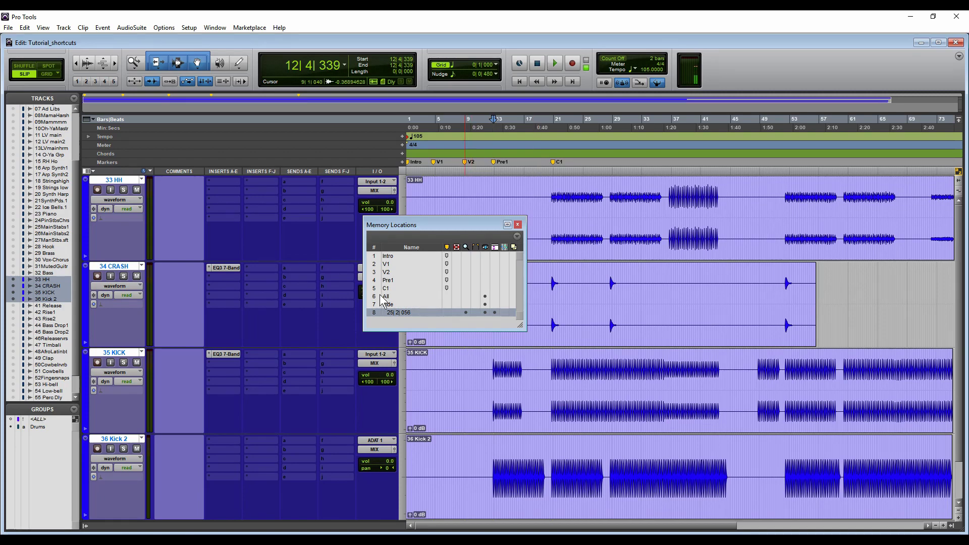
Select the 33 HH passage from about bar 28 to 35 and store it as Selection memory location 9 without general properties.
left_click_drag(610, 196, 663, 202)
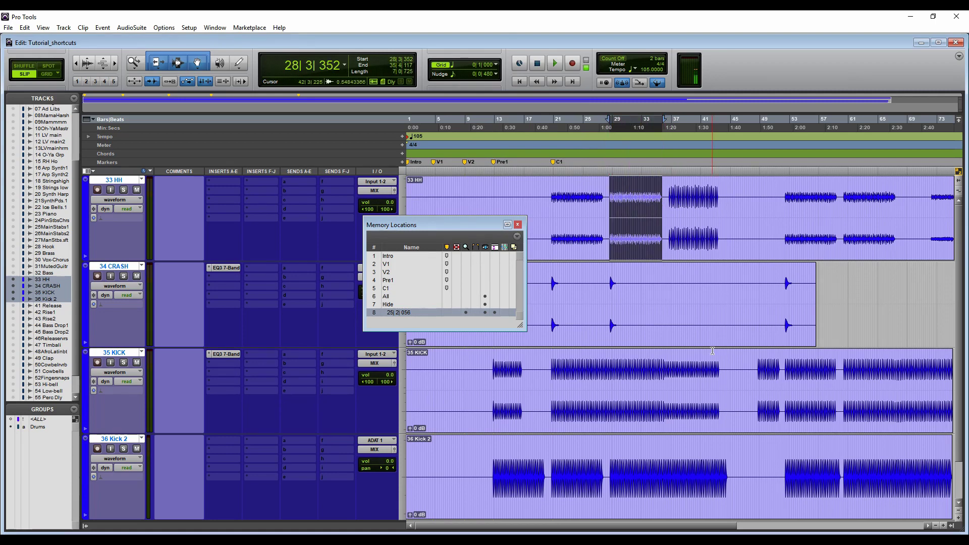
key("KP_Enter")
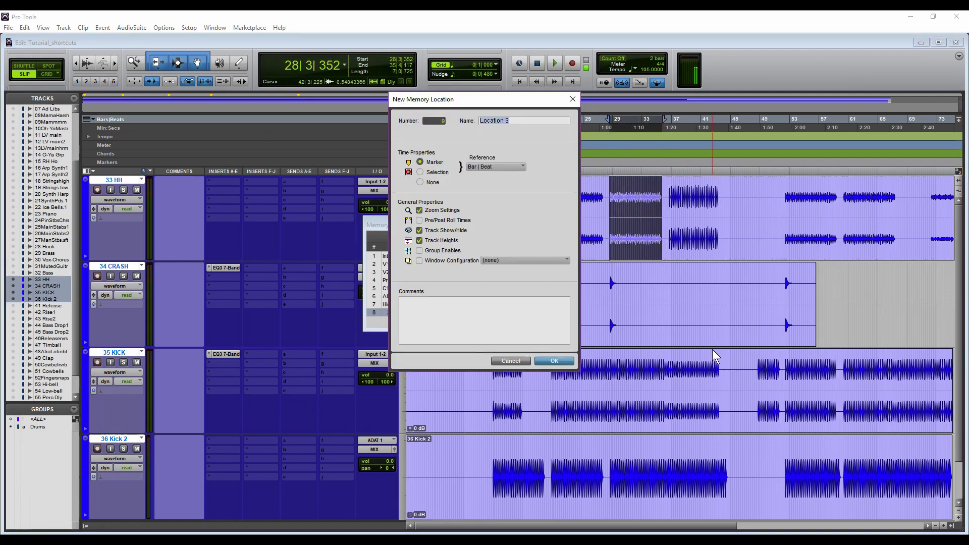
left_click(437, 172)
left_click(421, 231)
left_click(420, 241)
left_click(421, 211)
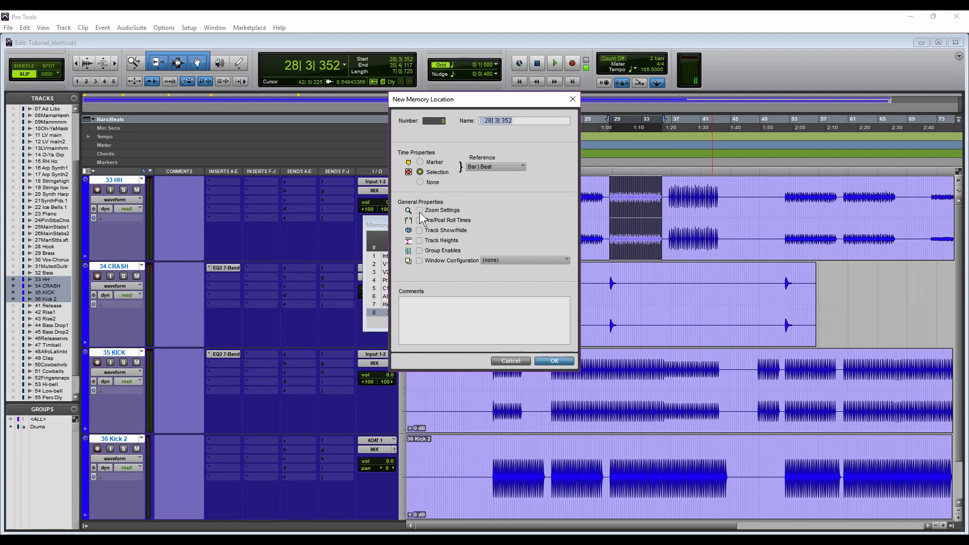
left_click(555, 362)
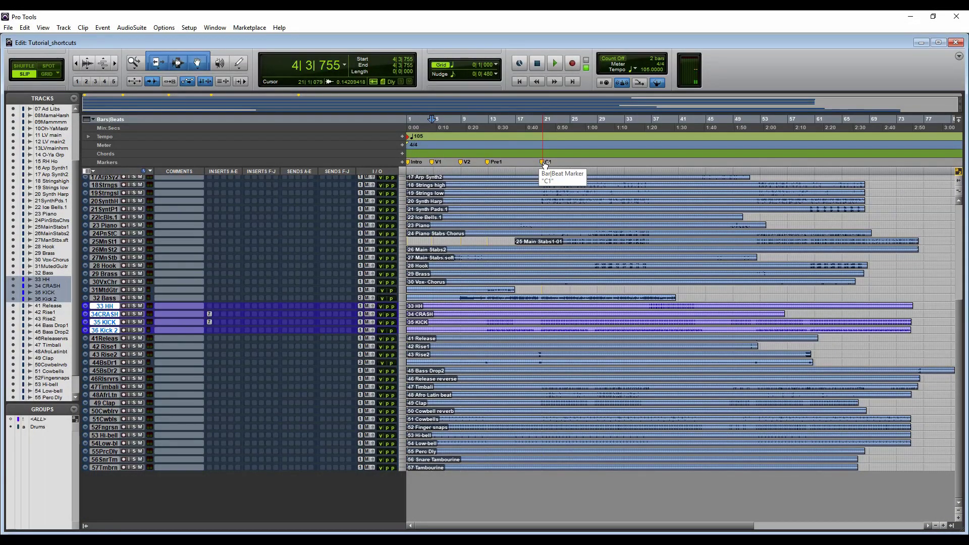
Delete the C1, Pre1, V2, V1 and Intro markers from the marker ruler.
left_click(543, 162, "alt")
mouse_move(488, 165)
left_mouse_down()
mouse_move(412, 162)
mouse_move(506, 199)
left_mouse_up()
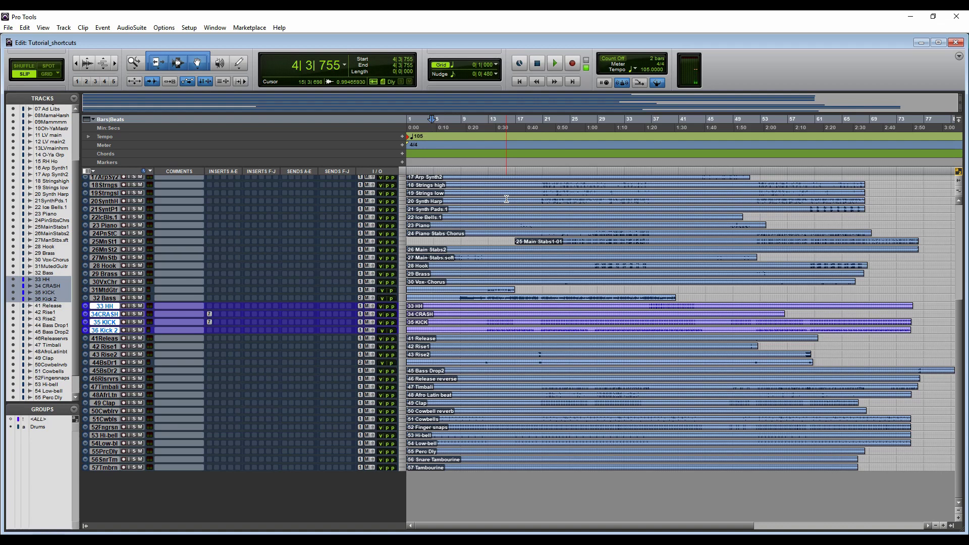
Open the Memory Locations window and change locations 28|3|352 and All to the Marker time property.
key("ctrl+KP_5")
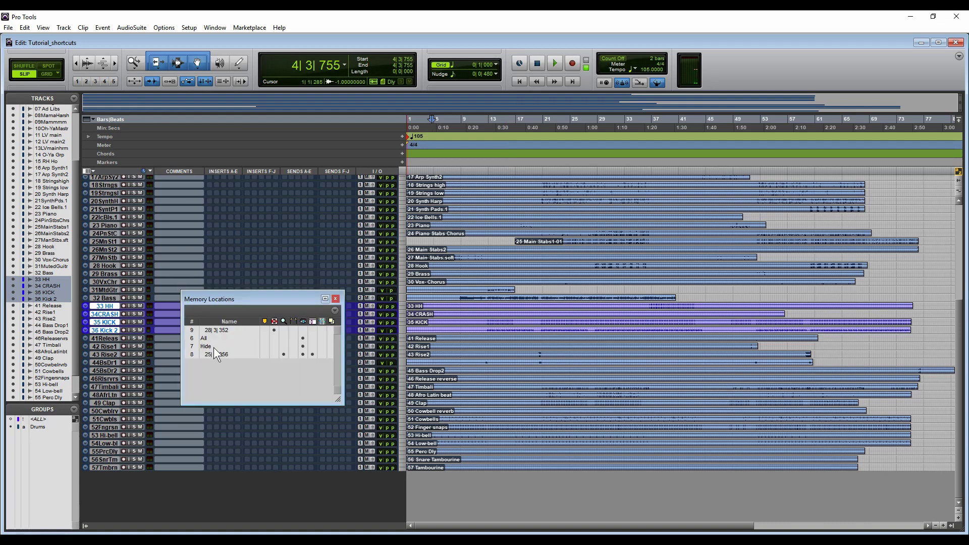
double_click(214, 330)
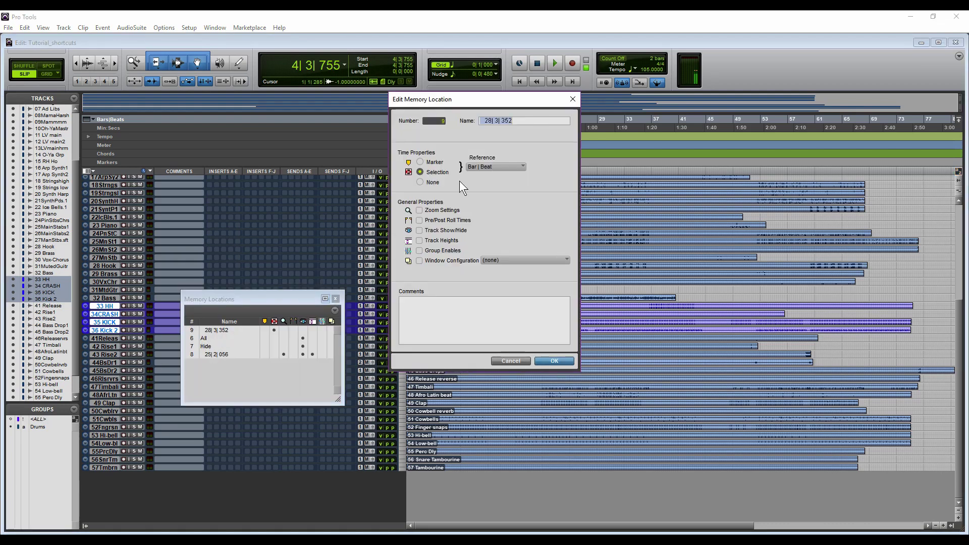
left_click(556, 360)
double_click(214, 338)
left_click(421, 162)
left_click(555, 361)
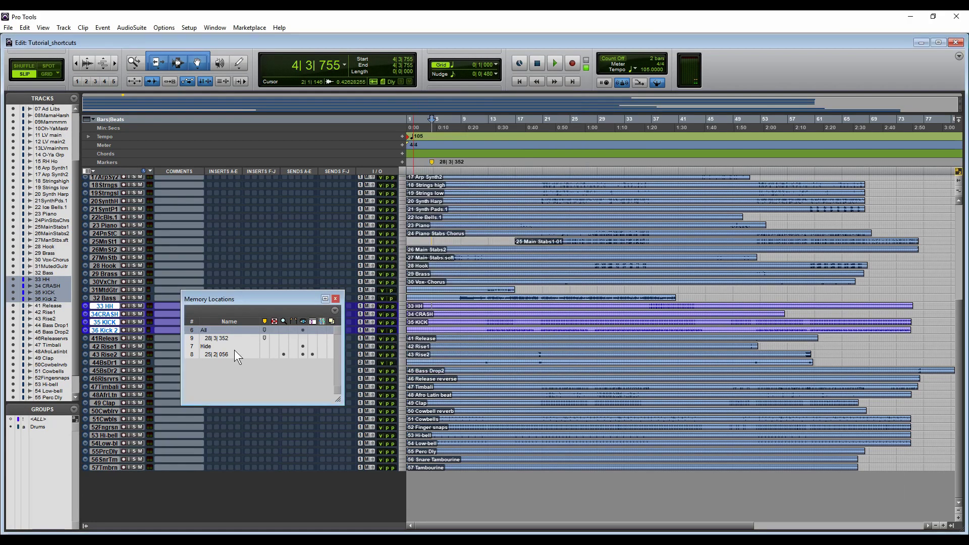
Change the Hide and 25|2|056 memory locations to markers and delete the stacked markers from the marker ruler.
double_click(217, 347)
left_click(439, 161)
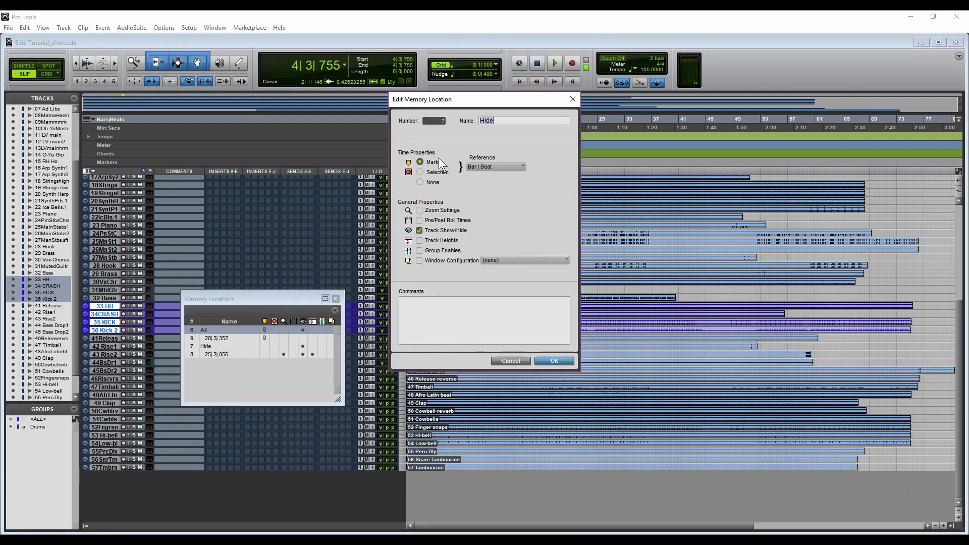
left_click(553, 361)
double_click(222, 355)
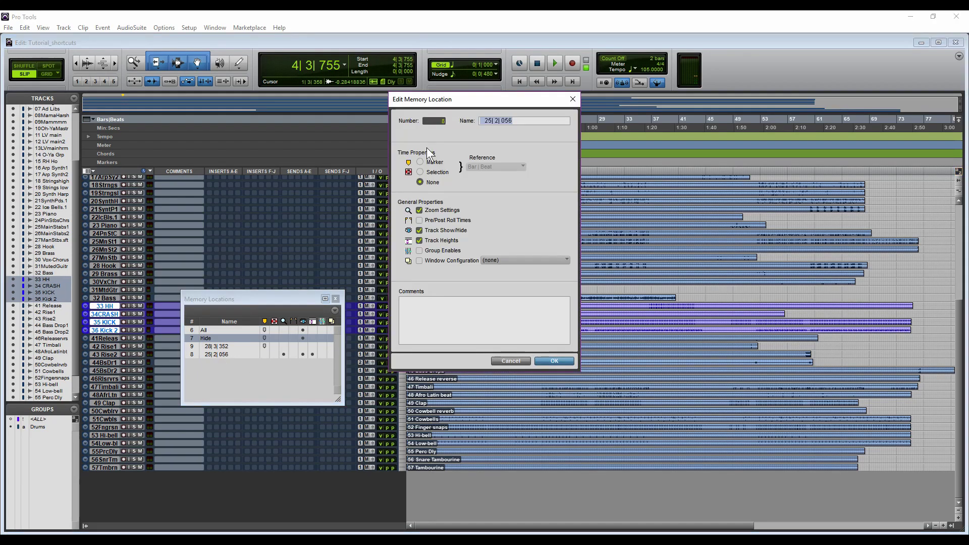
left_click(421, 162)
left_click(555, 361)
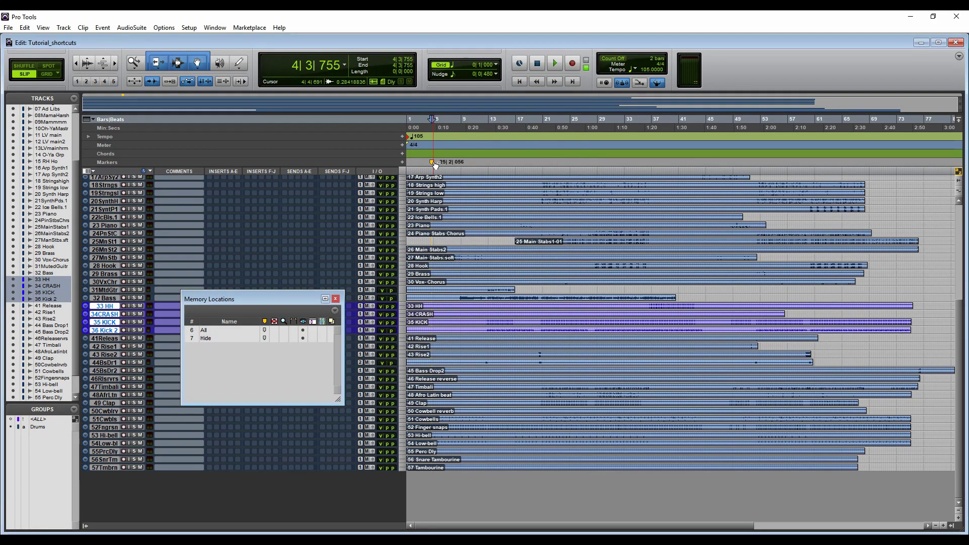
left_click(435, 163, "alt")
left_click(434, 163, "alt")
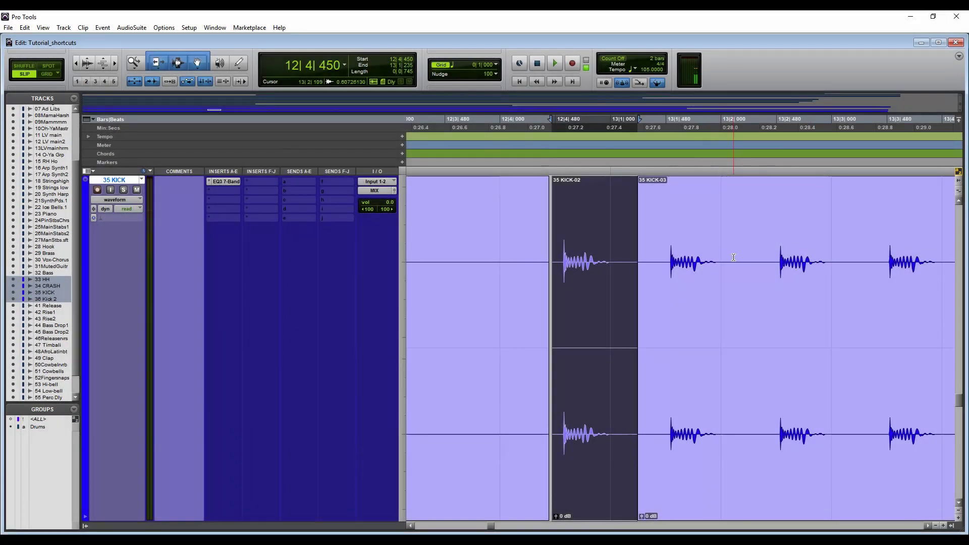
Select about one beat around the kick hit after 13|2|119 on 35 KICK and separate it into its own clip.
left_click_drag(735, 272, 847, 279)
key("ctrl+e")
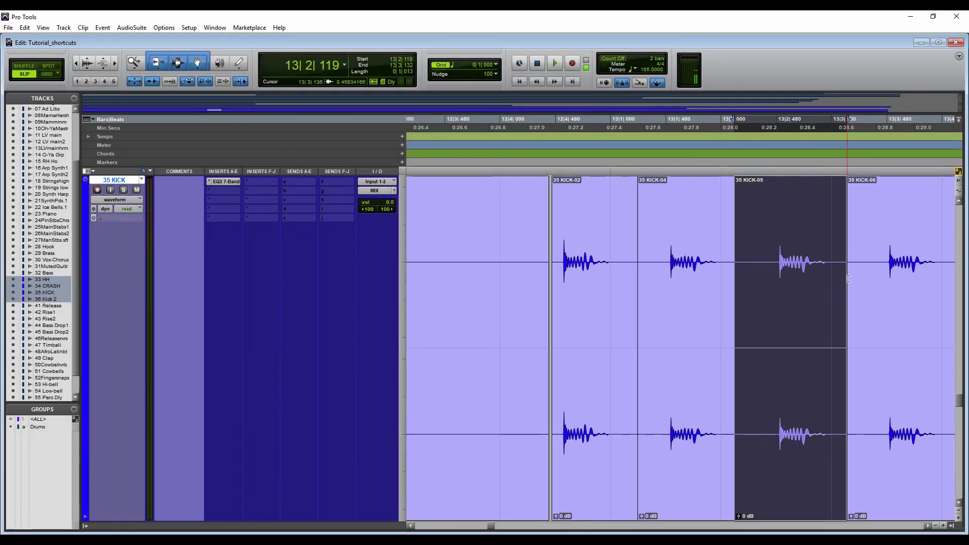
Nudge the separated 35 KICK-05 clip earlier in six increments so that it starts at 13|2|098.
key("comma")
key("comma")
key("comma")
key("comma")
key("comma")
key("comma")
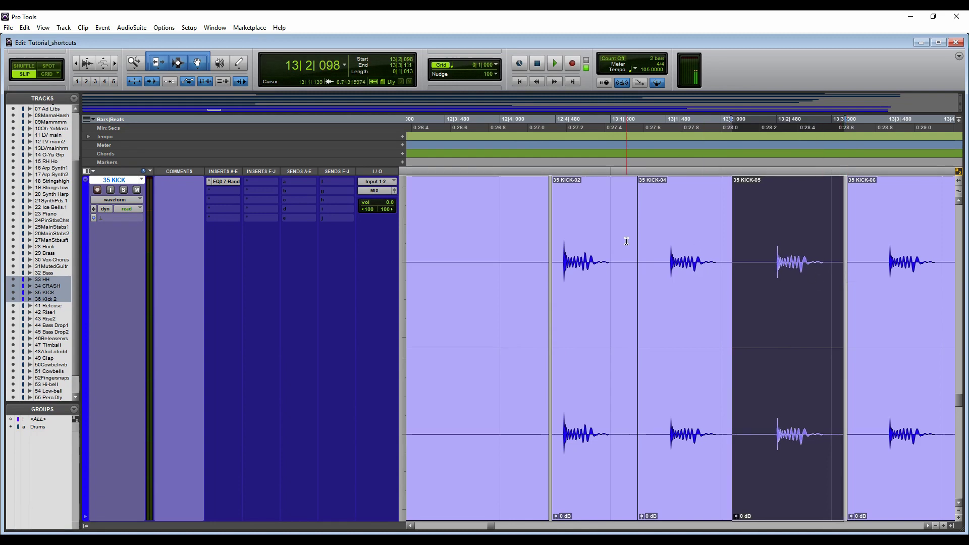
Select all clips on the 35 KICK track and clear the selection by placing the cursor at 12|4|082.
left_click(510, 262)
key("ctrl+a")
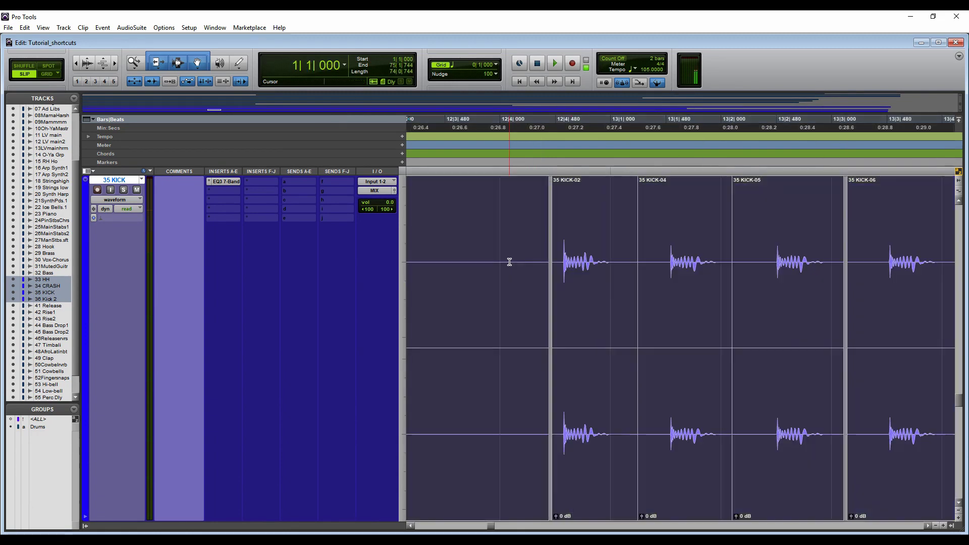
left_click(509, 262)
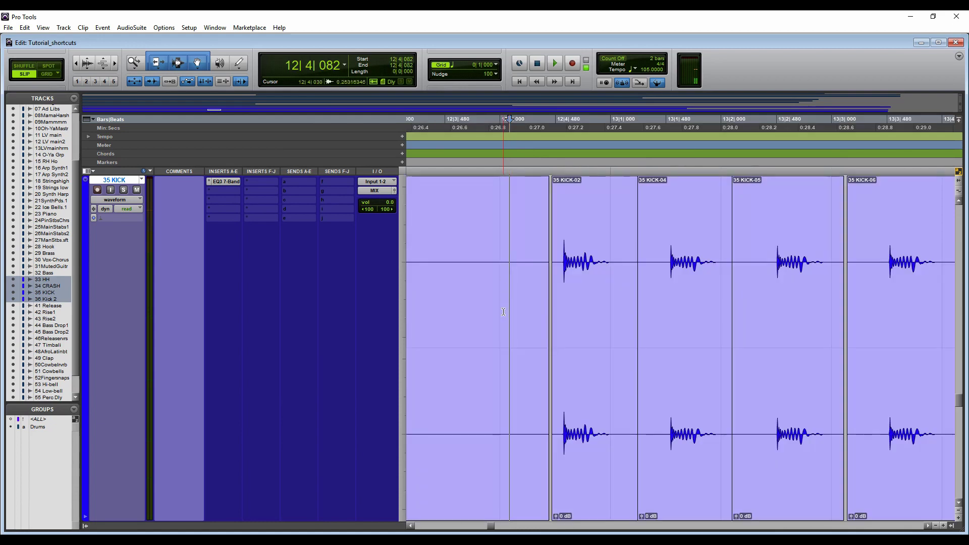
Select all clips on the 35 KICK track and apply Batch Fades with new 1 ms fade-ins, centered crossfades and fade-outs.
key("r")
key("r")
key("r")
key("r")
key("r")
key("r")
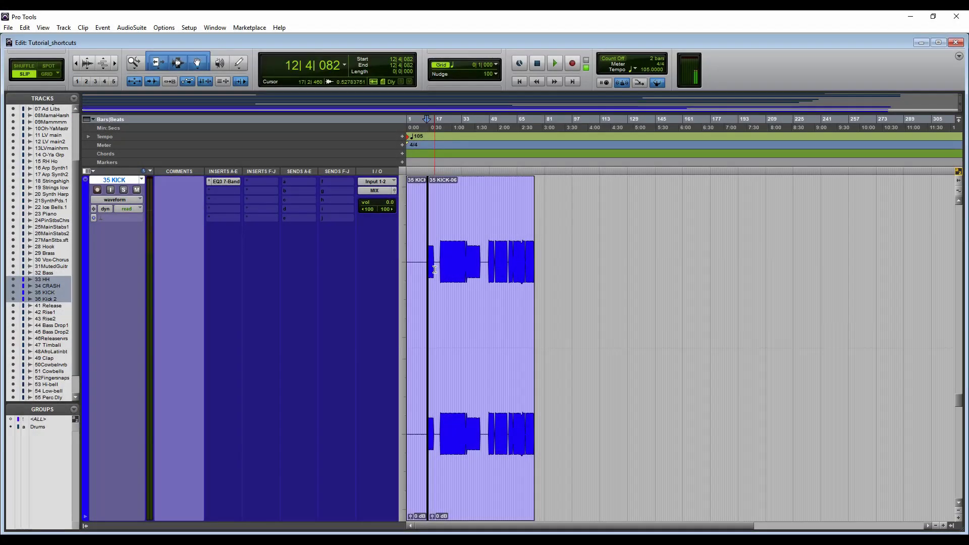
triple_click(435, 269)
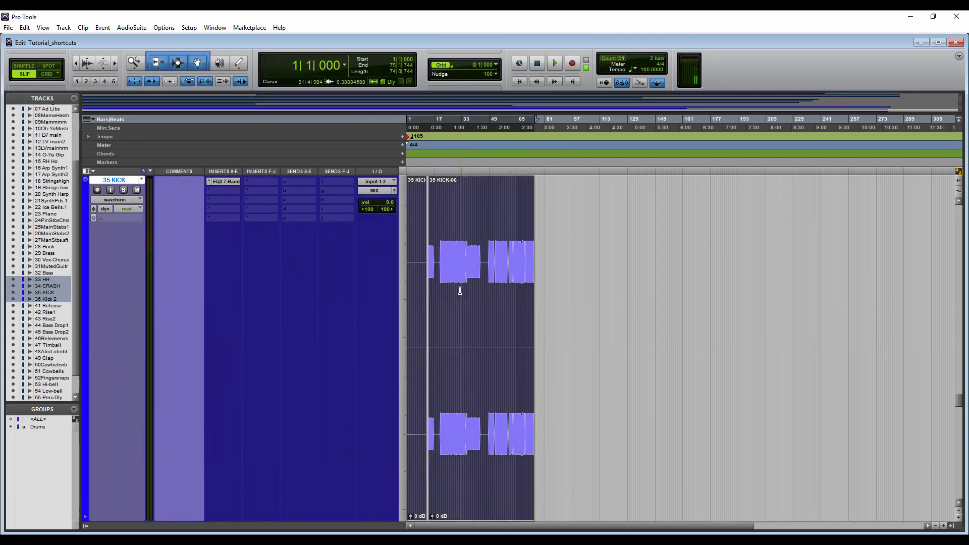
scroll(460, 291, "up", 5)
scroll(460, 291, "down", 3)
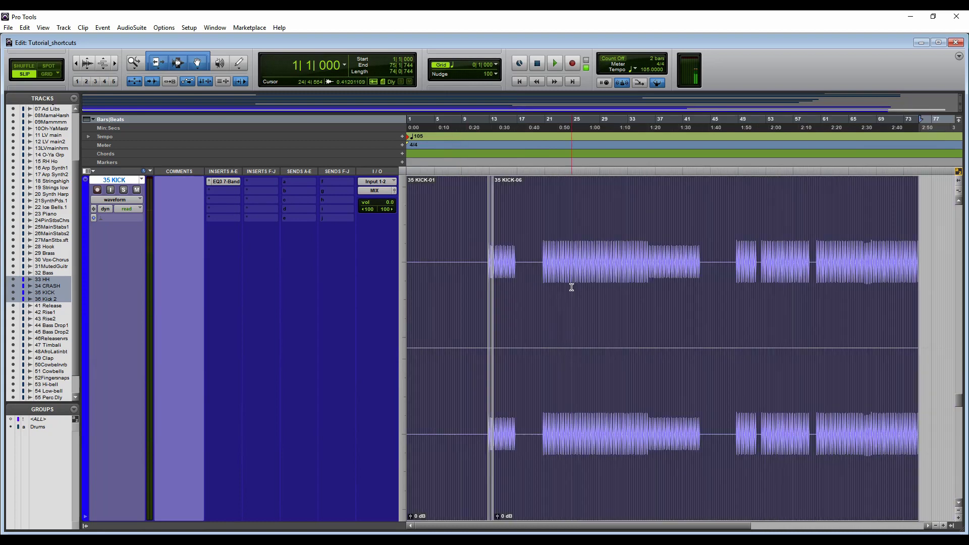
scroll(575, 290, "down", 2)
scroll(567, 277, "up", 3)
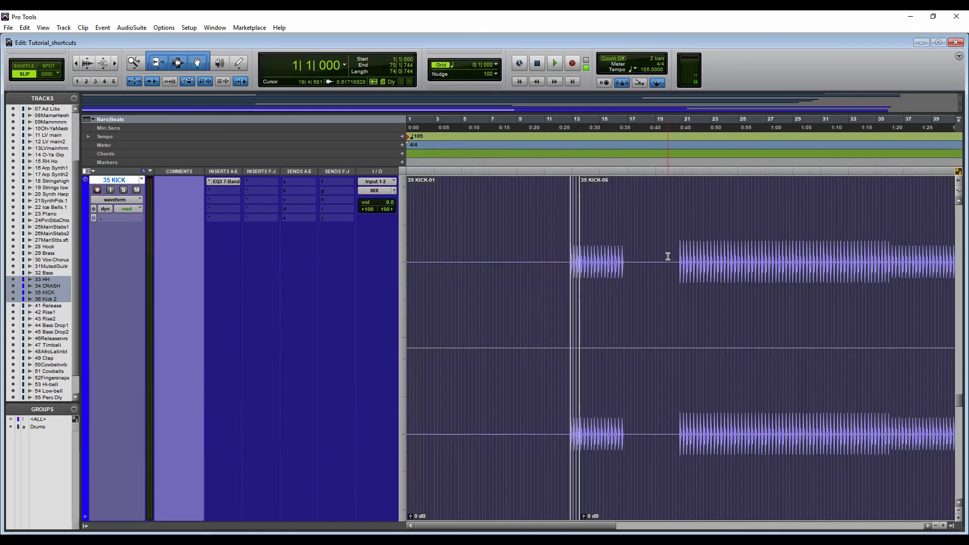
scroll(668, 256, "up", 1)
scroll(861, 281, "up", 1)
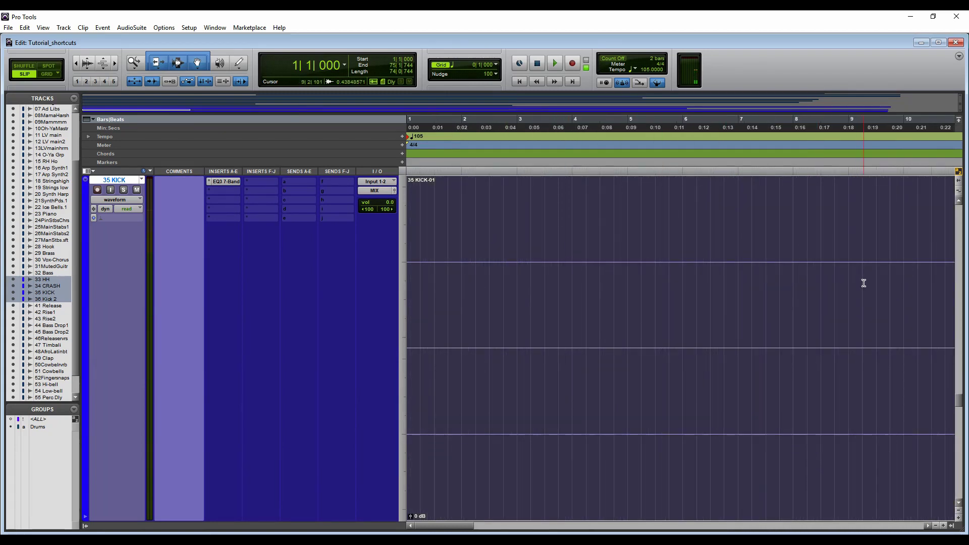
scroll(863, 284, "down", 1)
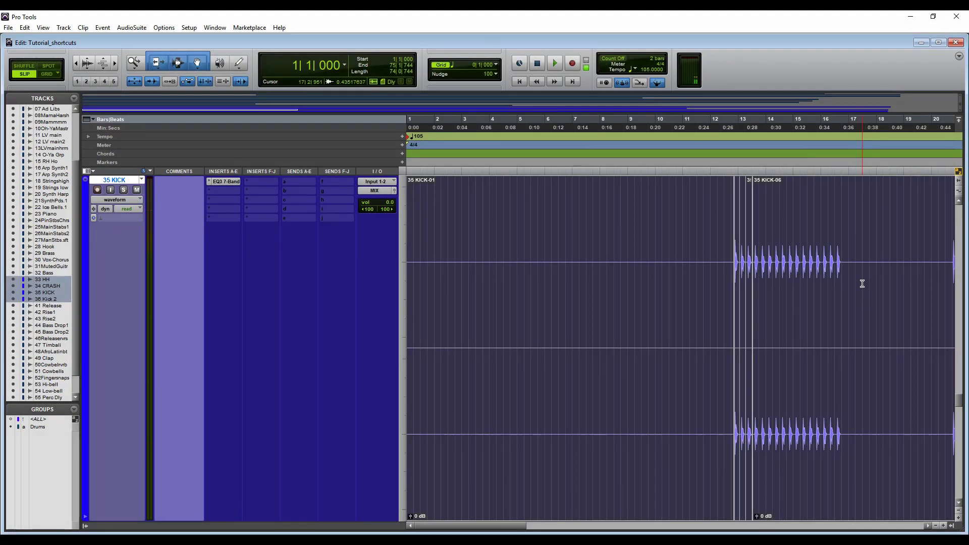
key("ctrl+f")
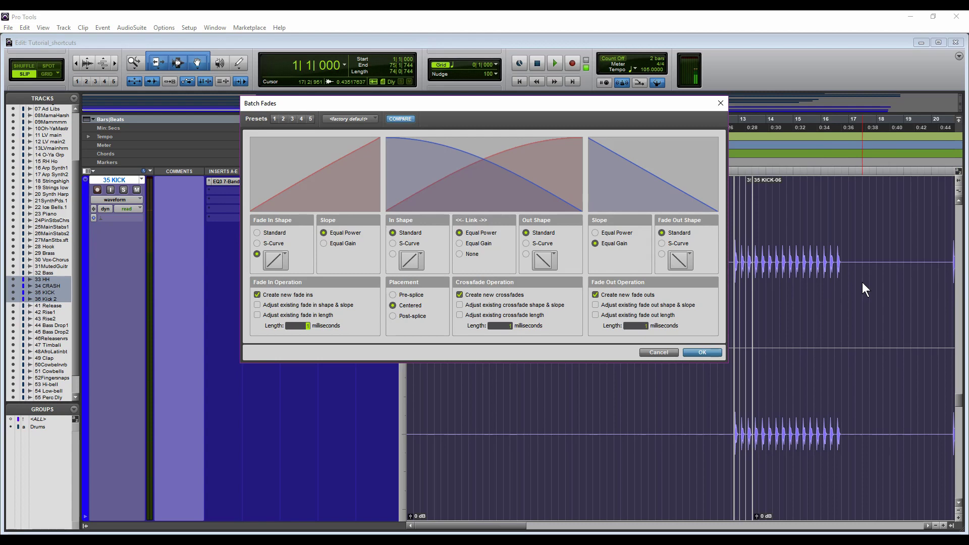
key("Return")
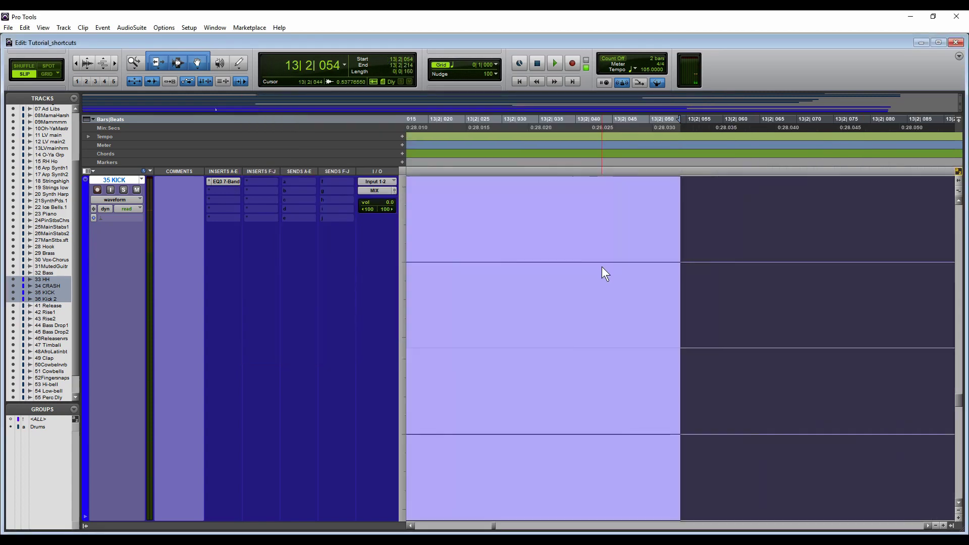
Inspect the fades around the start of 35 KICK-05 and consolidate all clips on the 35 KICK track into one clip.
key("ctrl+bracketleft")
key("ctrl+bracketleft")
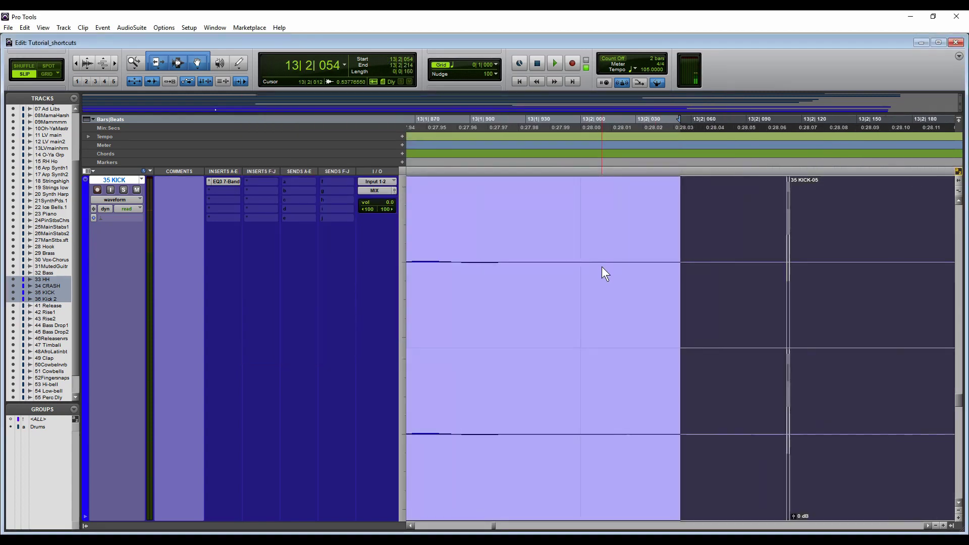
left_click(797, 212)
key("ctrl+bracketleft")
key("ctrl+bracketleft")
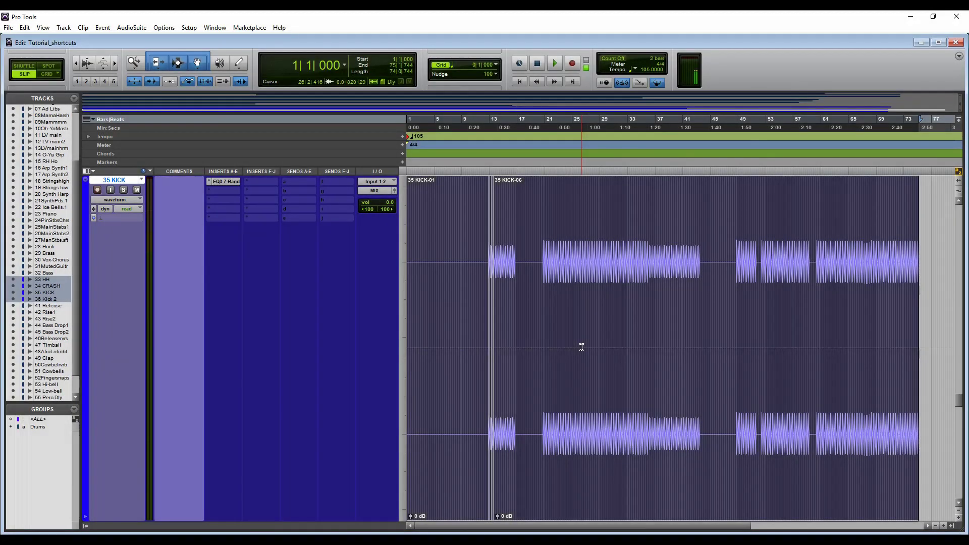
key("alt+shift+3")
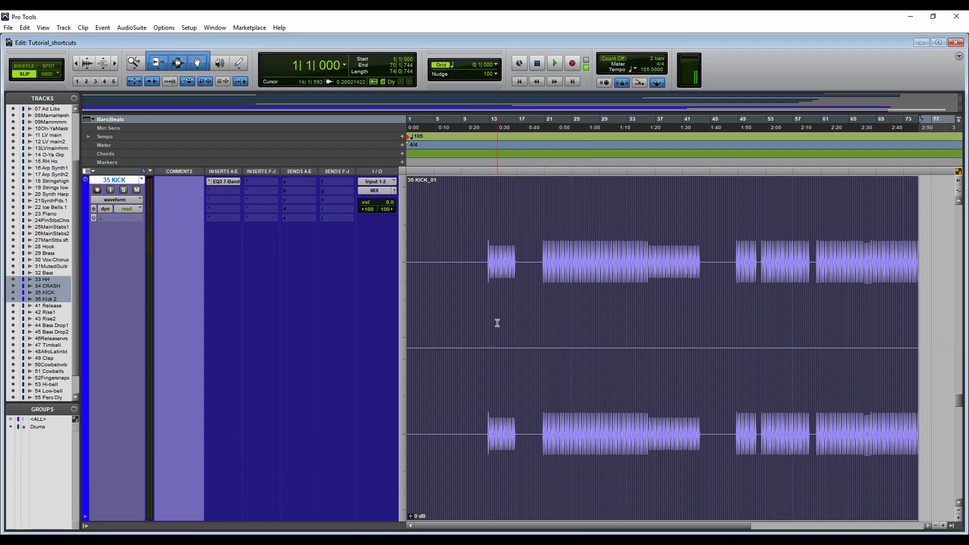
Select several stretches of kick hits on 35 KICK between 12|4|341 and 15|1|137 and separate each into its own clip.
left_click_drag(608, 265, 850, 262)
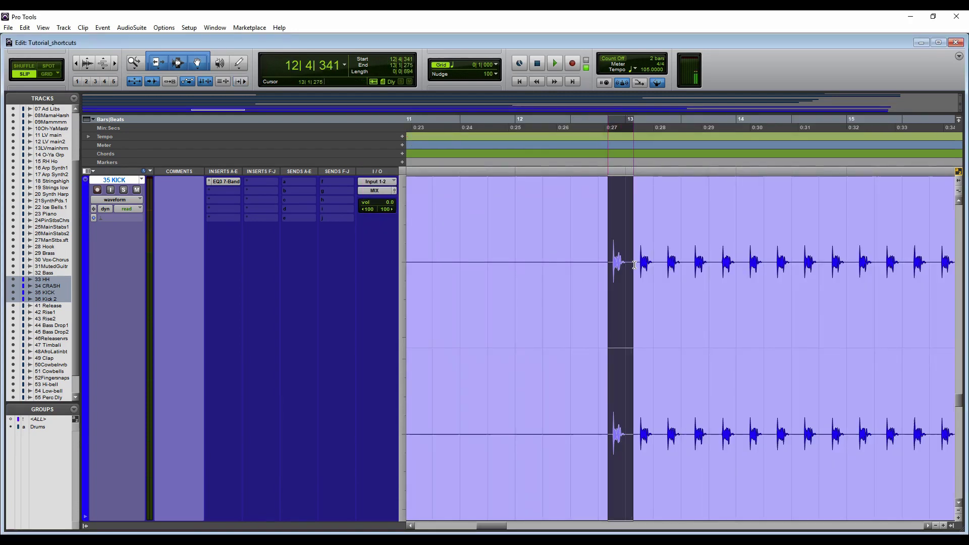
key("ctrl+e")
key("ctrl+e")
key("ctrl+e")
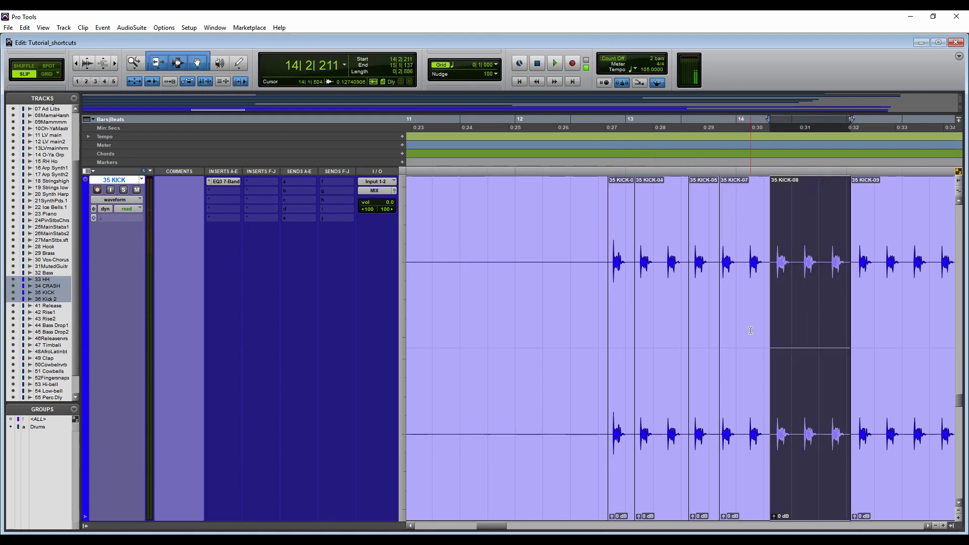
Select the whole 35 KICK track with its newly separated clips and apply Batch Fades using the existing 1 ms settings.
double_click(666, 248)
triple_click(666, 248)
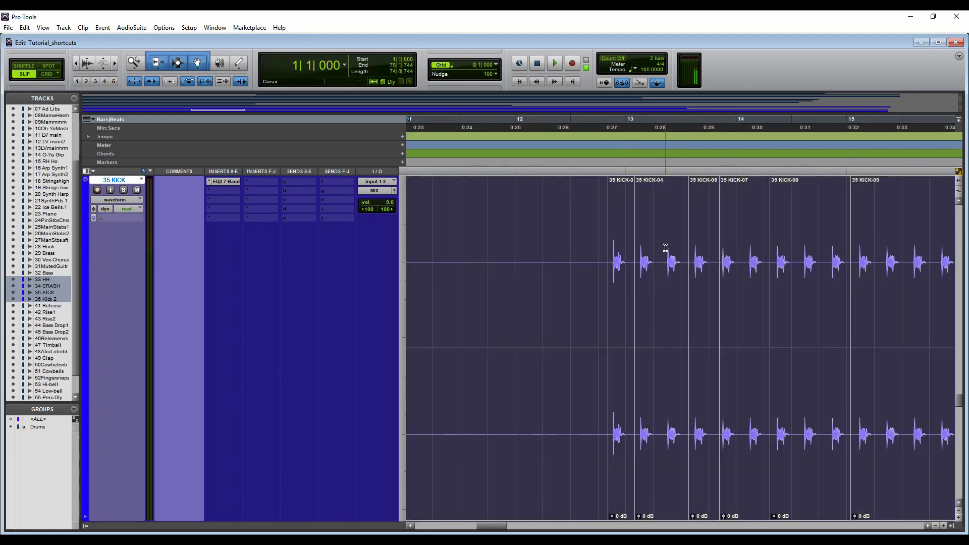
key("ctrl+f")
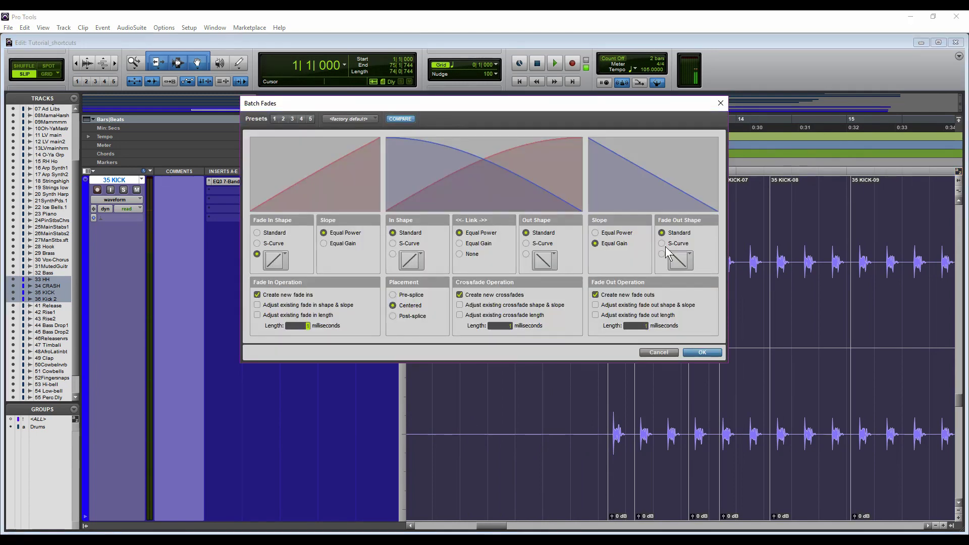
key("Return")
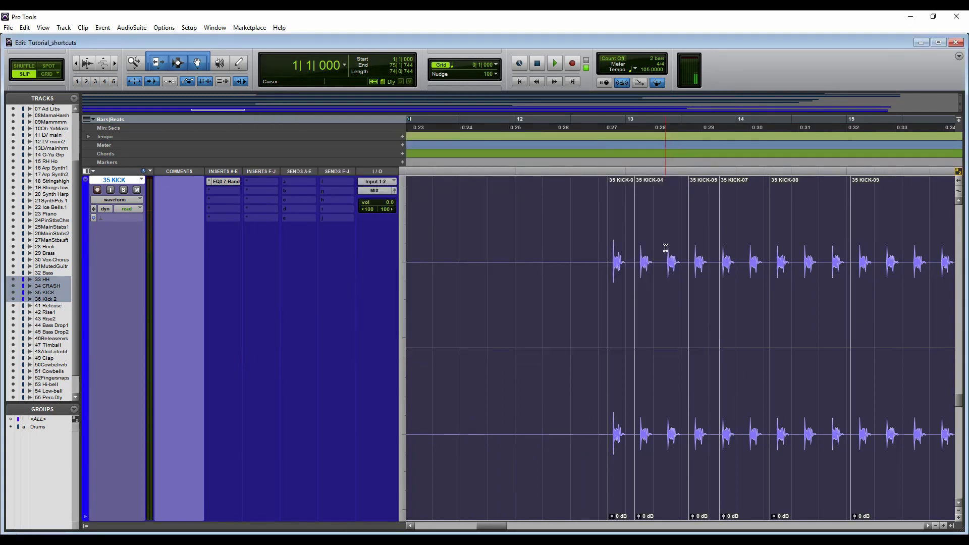